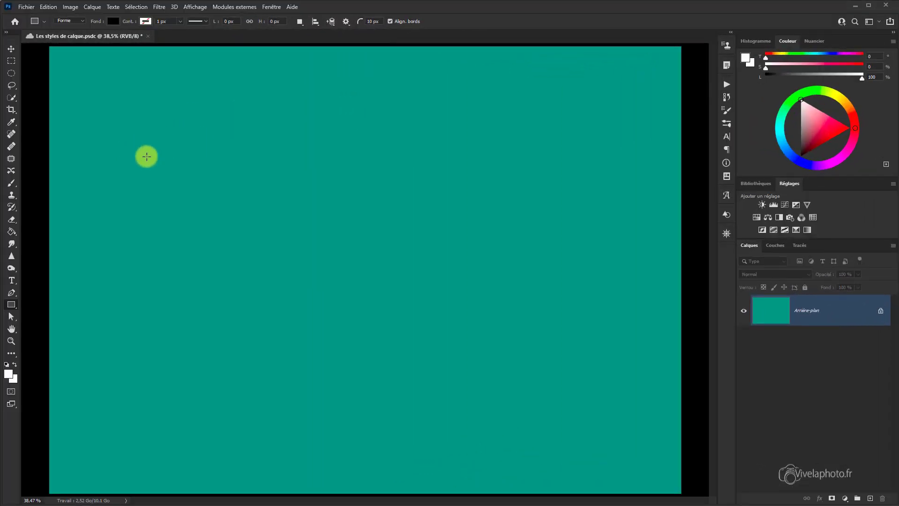
Step: Save the document and set the Rectangle tool's fill colour to blue 2c31ff
{"action": "key", "text": "ctrl+s"}
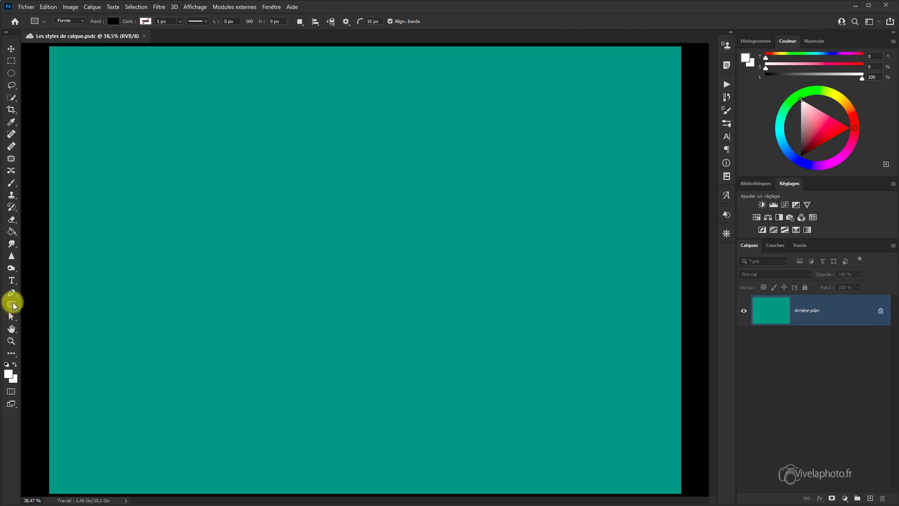
{"action": "left_click", "coordinate": [12, 305]}
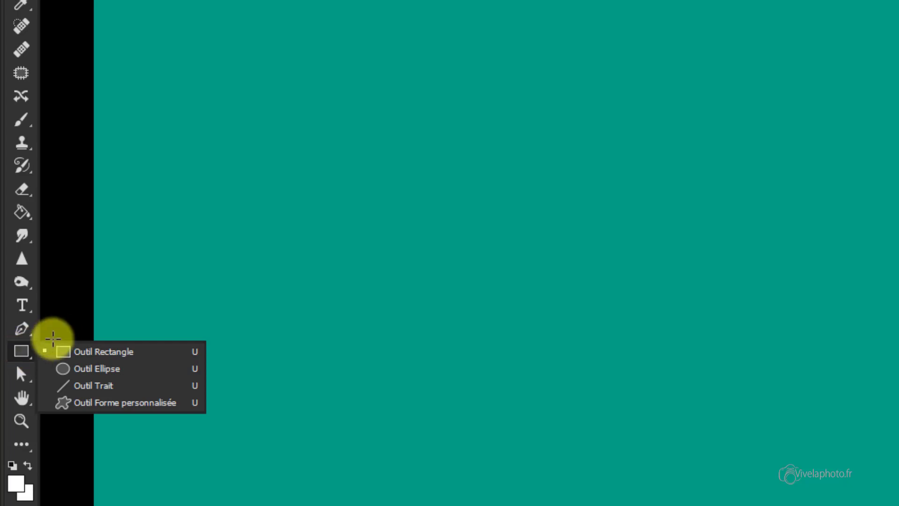
{"action": "left_click", "coordinate": [112, 356]}
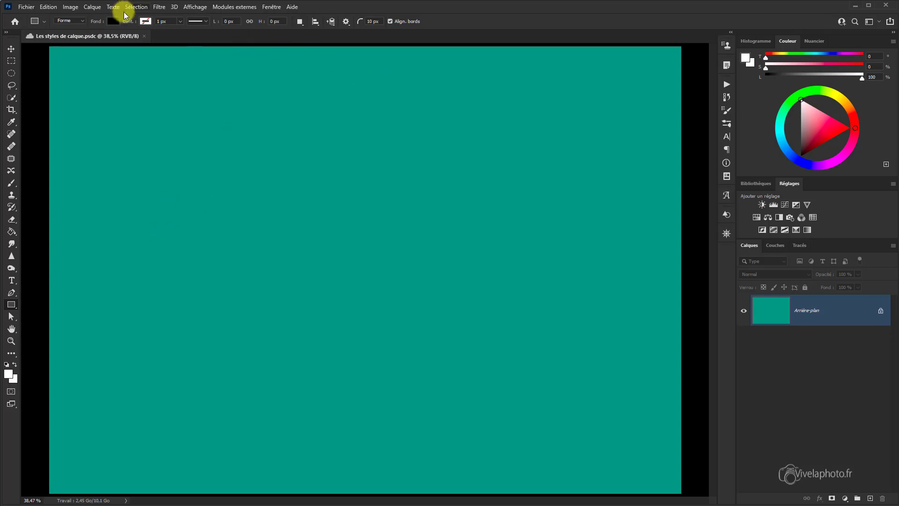
{"action": "left_click", "coordinate": [113, 21]}
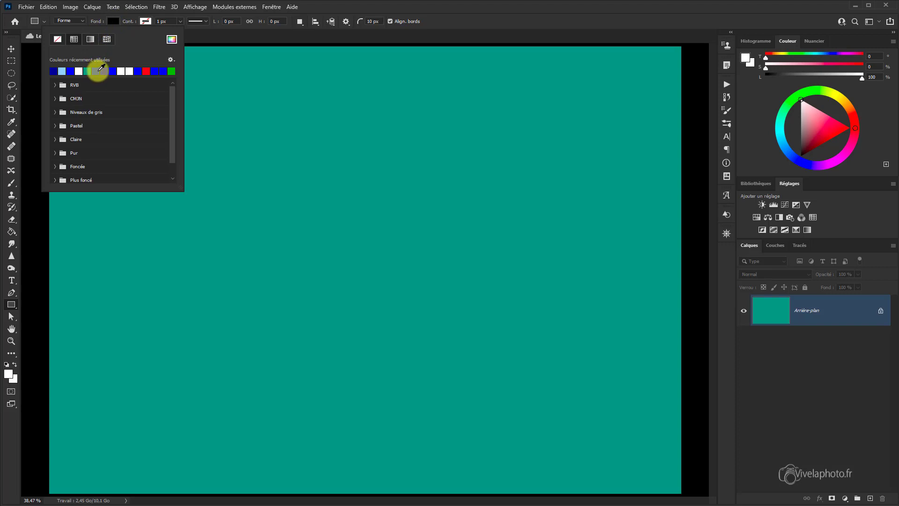
{"action": "left_click", "coordinate": [96, 71]}
{"action": "left_click", "coordinate": [172, 39]}
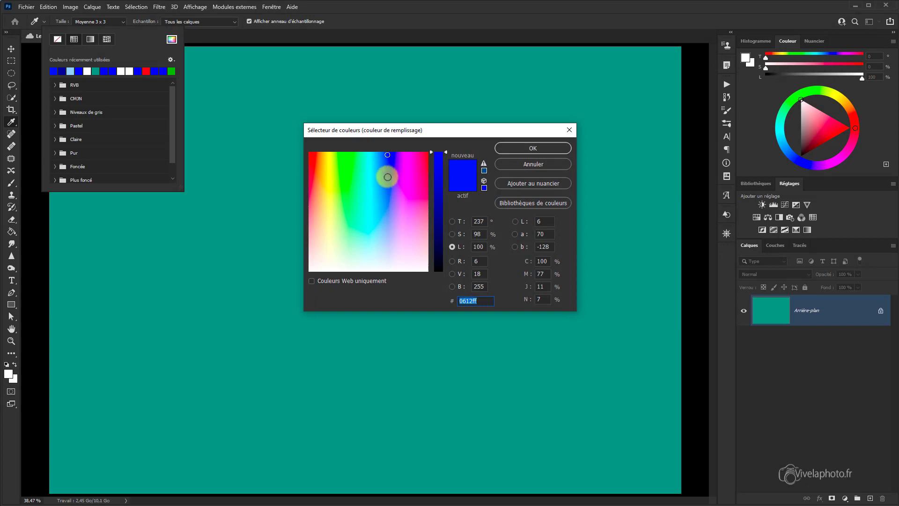
{"action": "left_click", "coordinate": [387, 172]}
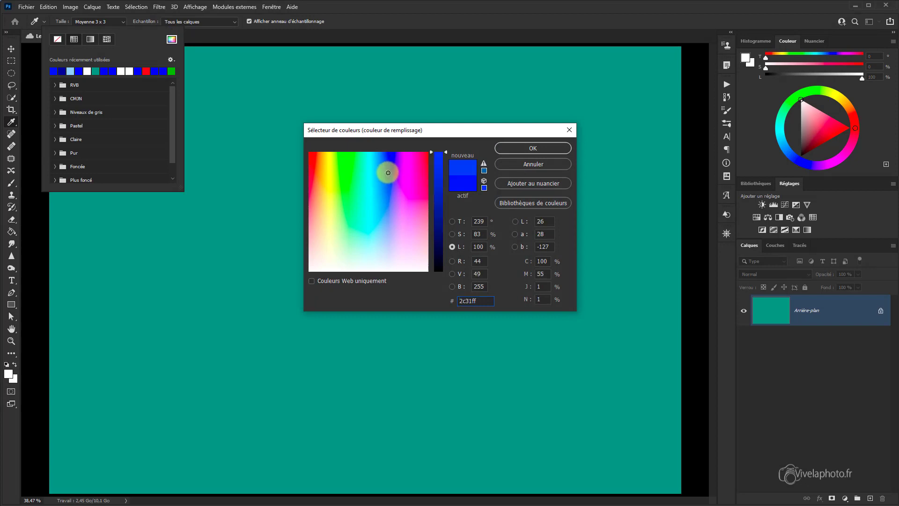
{"action": "left_click", "coordinate": [540, 150]}
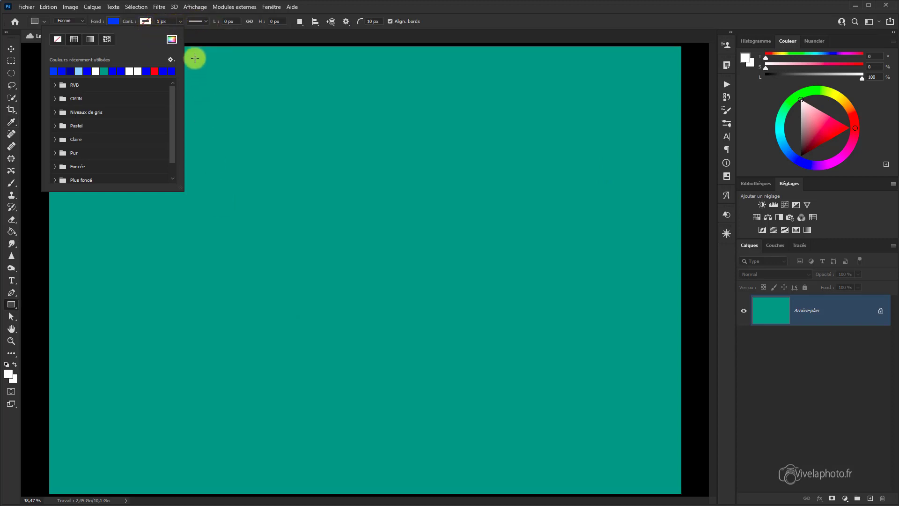
Step: Draw a rectangle about 1458 × 478 px near the canvas centre and move it slightly up and to the left
{"action": "mouse_move", "coordinate": [210, 225]}
{"action": "left_mouse_down"}
{"action": "mouse_move", "coordinate": [260, 270]}
{"action": "mouse_move", "coordinate": [468, 309]}
{"action": "left_mouse_up"}
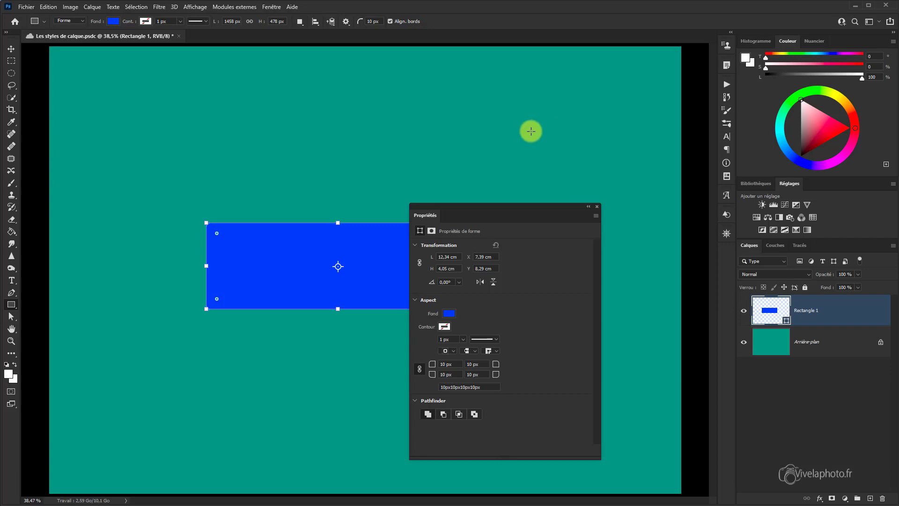
{"action": "left_click", "coordinate": [531, 131]}
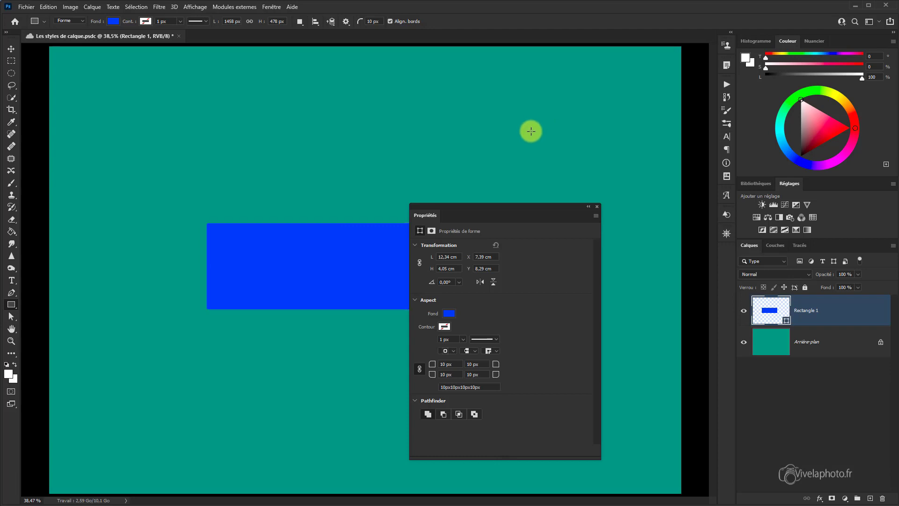
{"action": "left_click", "coordinate": [598, 206]}
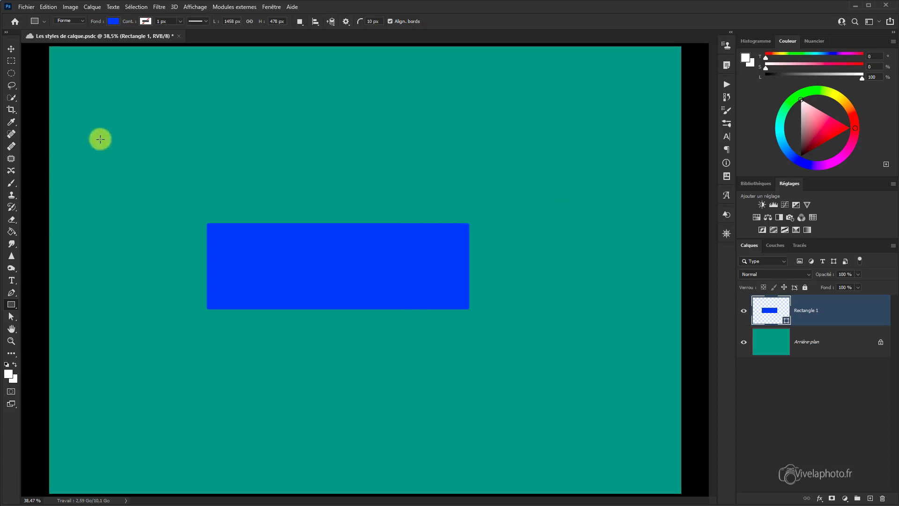
{"action": "left_click", "coordinate": [11, 48]}
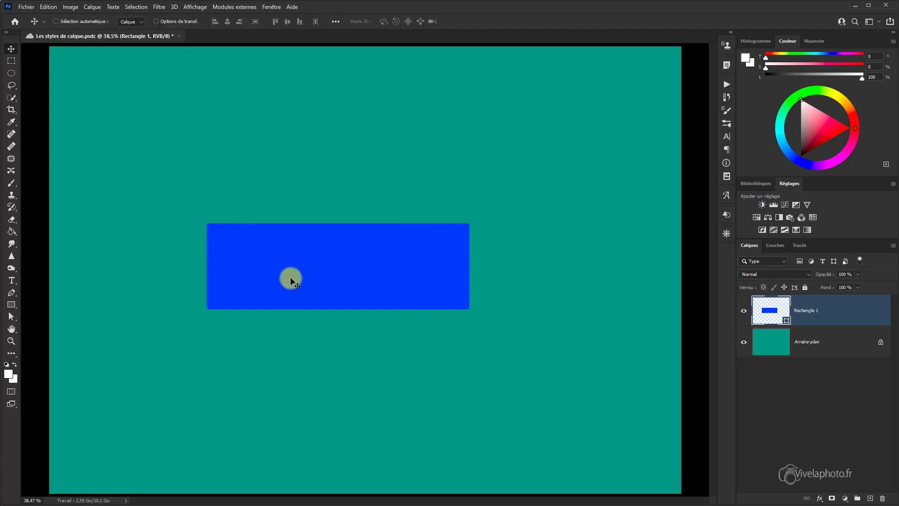
{"action": "left_click_drag", "start_coordinate": [286, 275], "coordinate": [277, 248]}
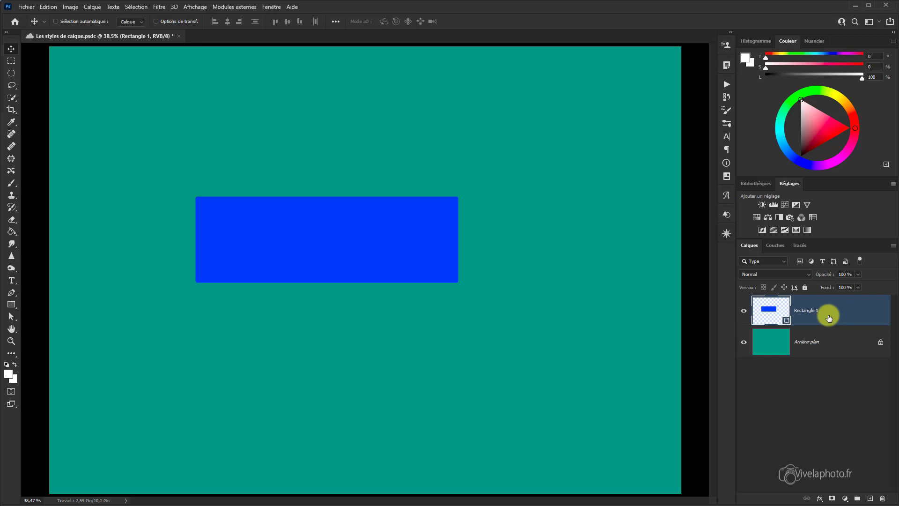
Step: Add a Biseautage & estampage effect to the rectangle layer and restore the effect's default settings
{"action": "double_click", "coordinate": [862, 312]}
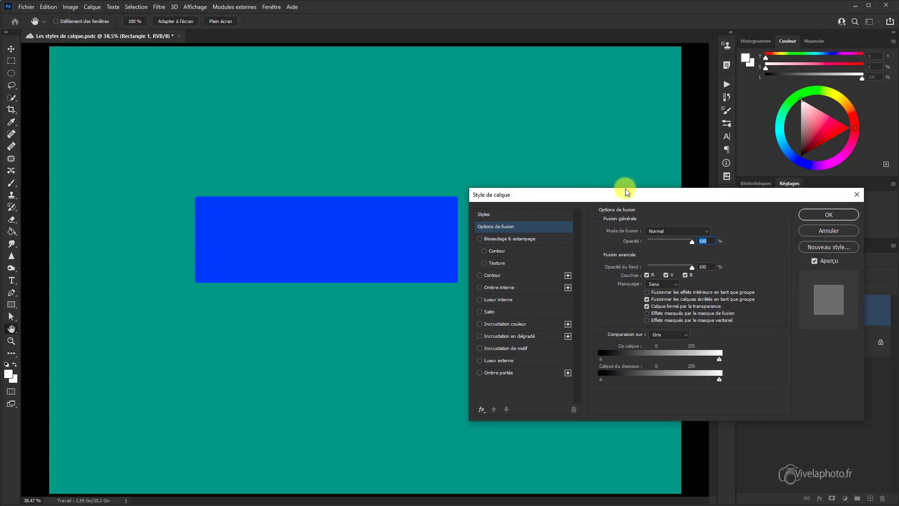
{"action": "left_click", "coordinate": [855, 195]}
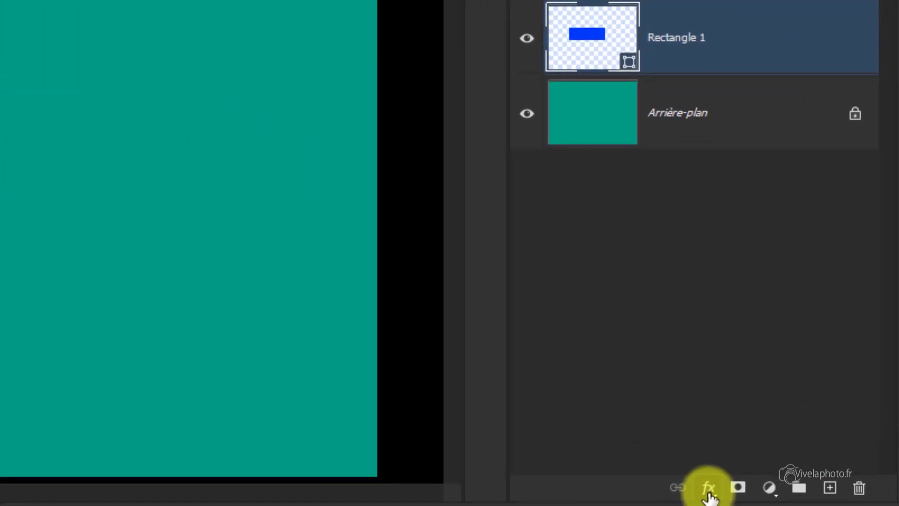
{"action": "left_click", "coordinate": [708, 490]}
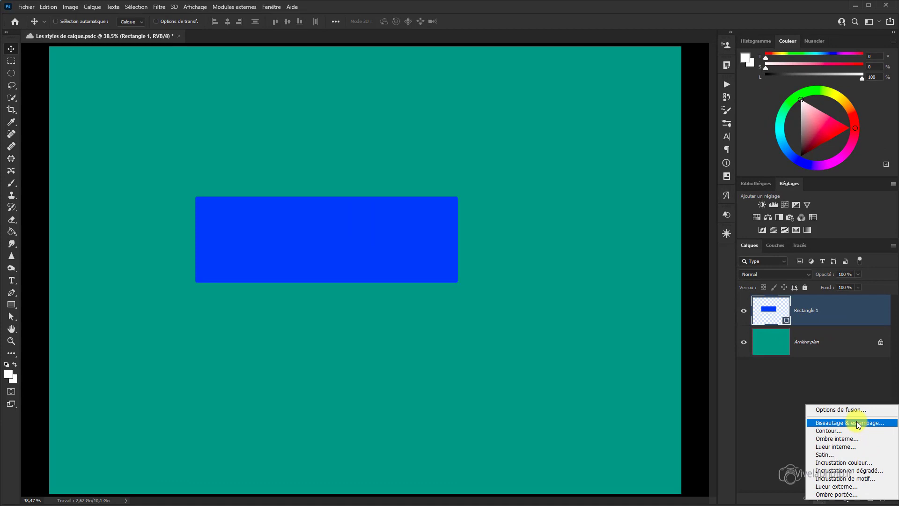
{"action": "left_click", "coordinate": [856, 420]}
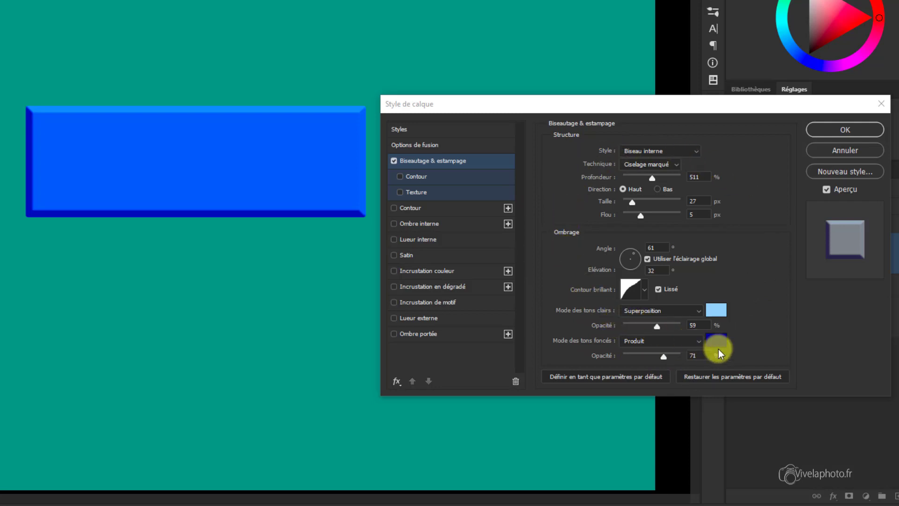
{"action": "left_click", "coordinate": [725, 379]}
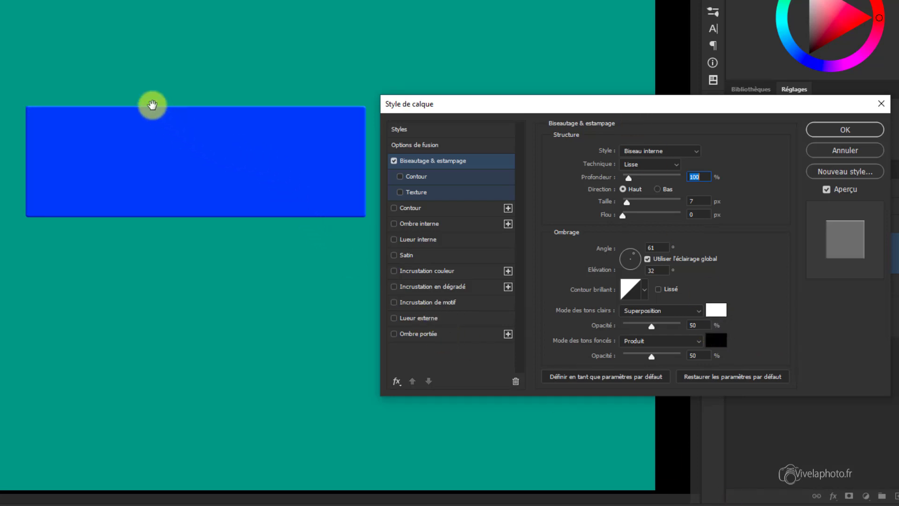
{"action": "left_click", "coordinate": [700, 405]}
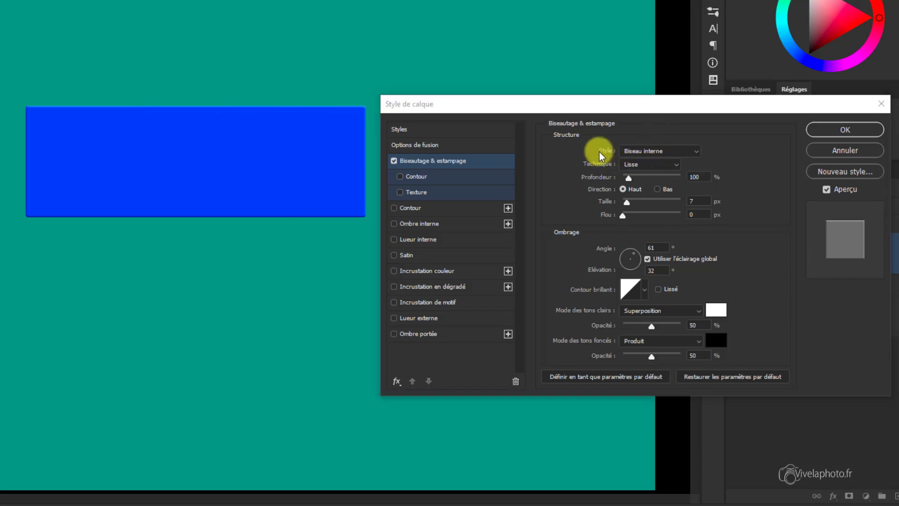
Step: Preview the Biseau externe style on the rectangle and switch the bevel back to Biseau interne
{"action": "left_click", "coordinate": [697, 152]}
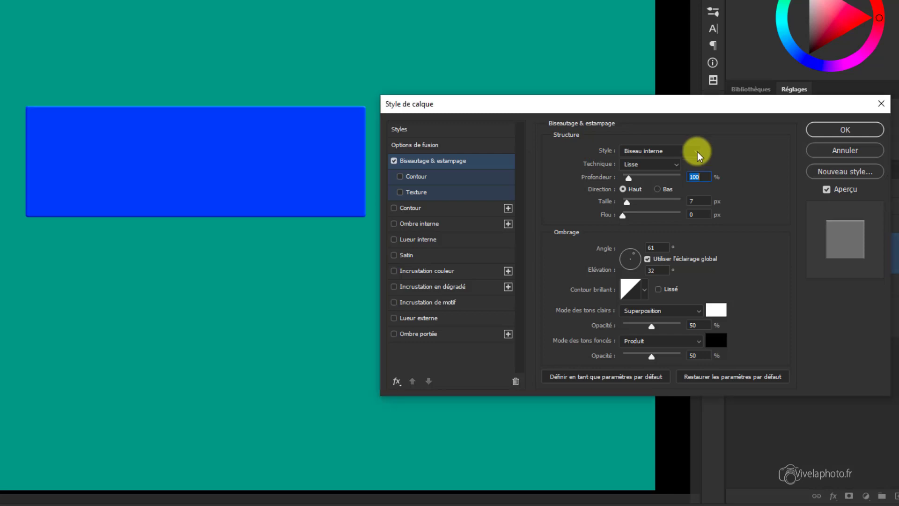
{"action": "left_click", "coordinate": [698, 150]}
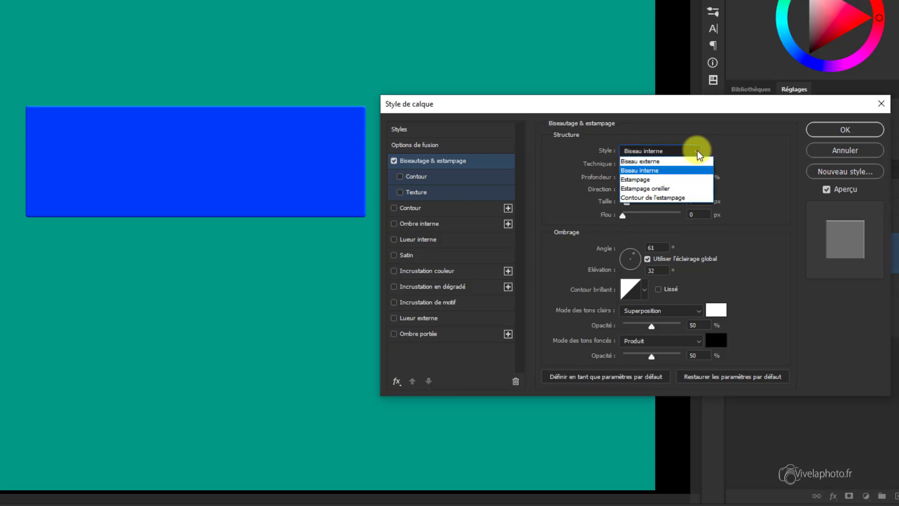
{"action": "left_click", "coordinate": [652, 161]}
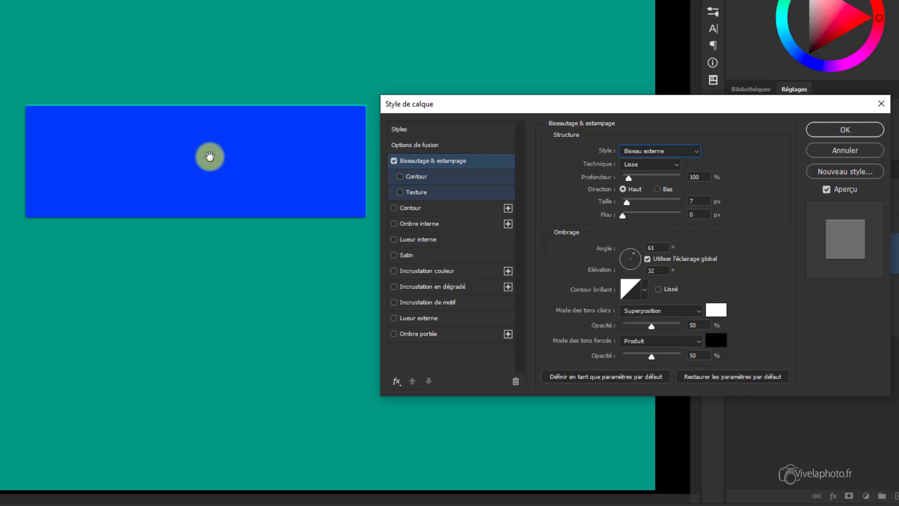
{"action": "left_click", "coordinate": [674, 150]}
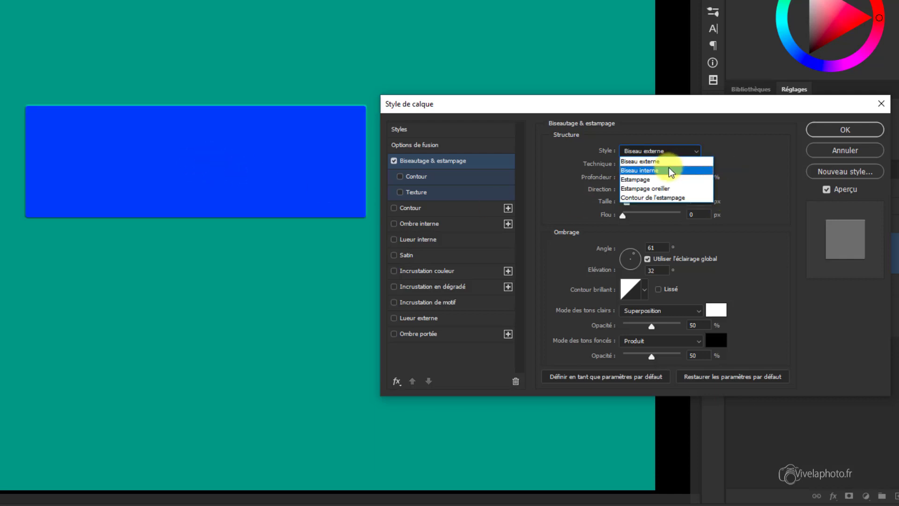
{"action": "left_click", "coordinate": [666, 169]}
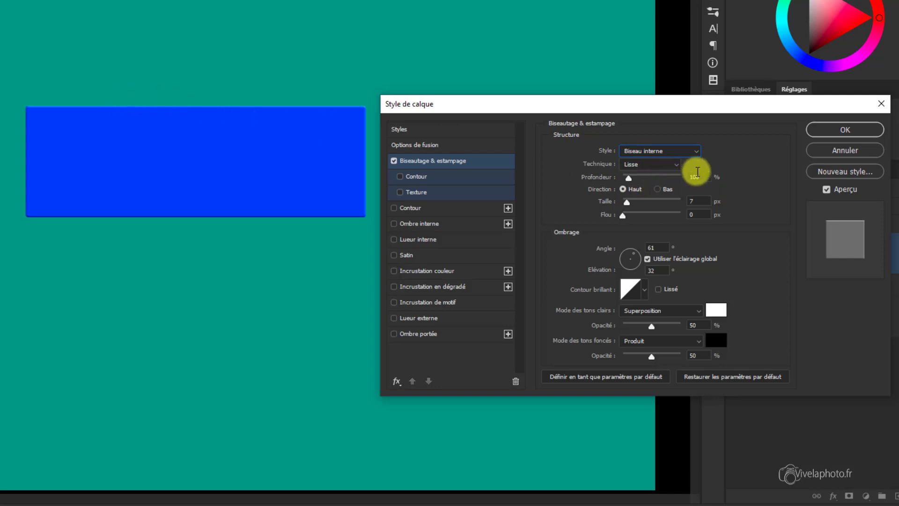
Step: Try the Estampage, Estampage oreiller and Contour de l'estampage styles on the rectangle, and return to Biseau interne
{"action": "left_click", "coordinate": [665, 151]}
{"action": "left_click", "coordinate": [650, 181]}
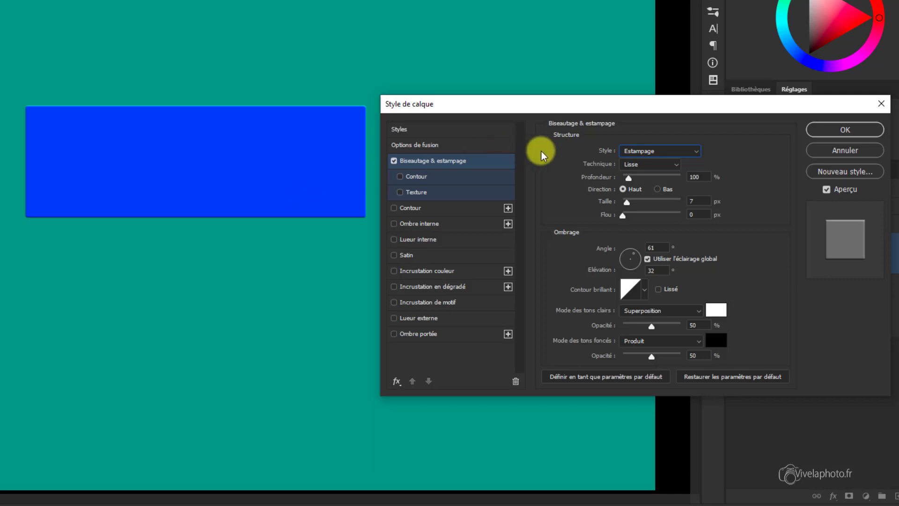
{"action": "left_click", "coordinate": [697, 151]}
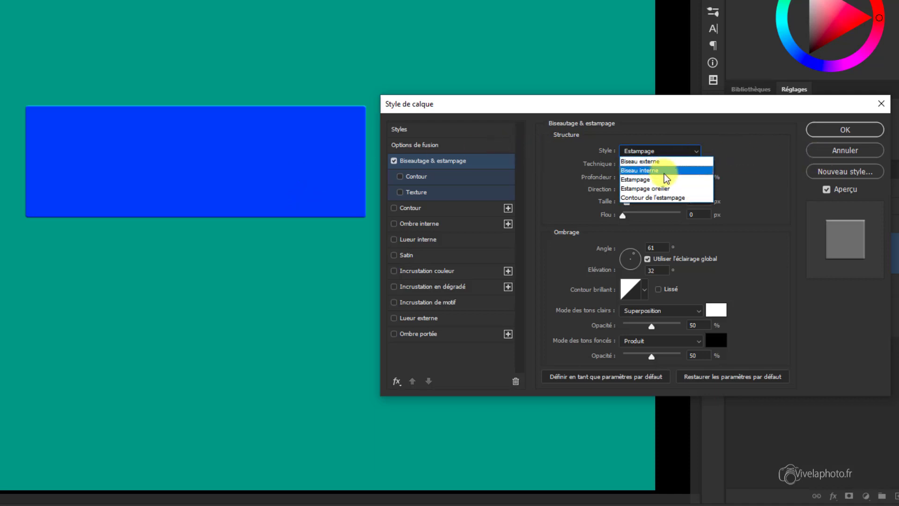
{"action": "left_click", "coordinate": [660, 189]}
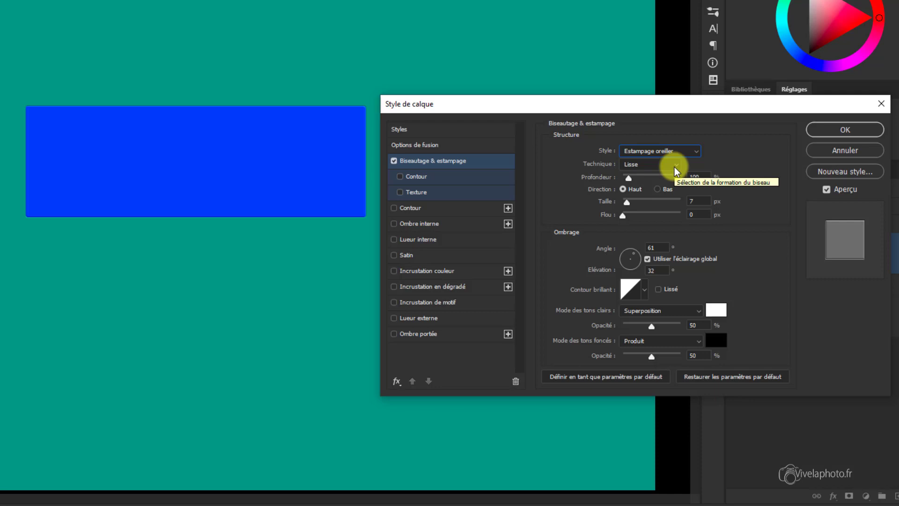
{"action": "left_click", "coordinate": [695, 150]}
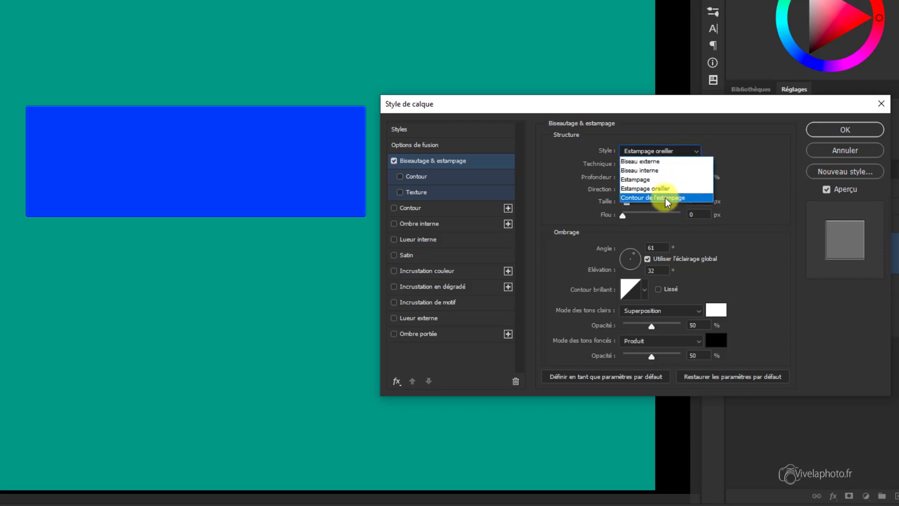
{"action": "left_click", "coordinate": [665, 197]}
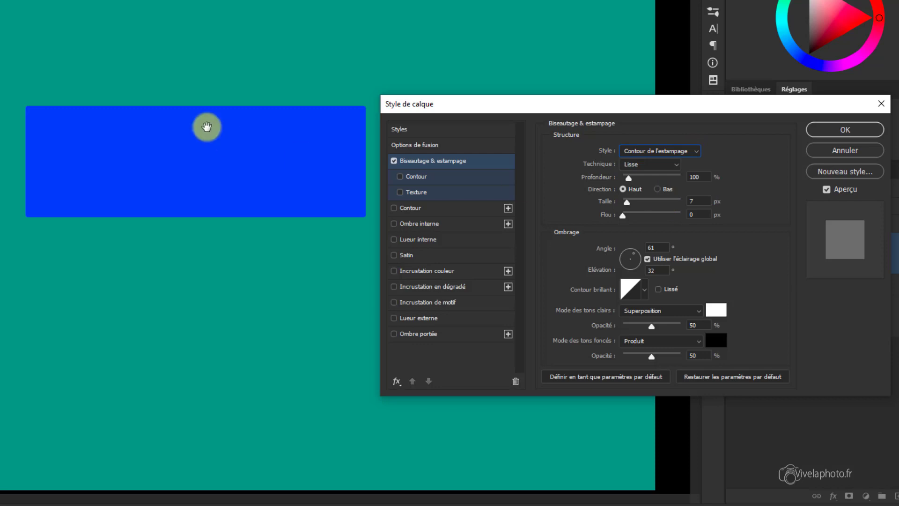
{"action": "left_click", "coordinate": [697, 150]}
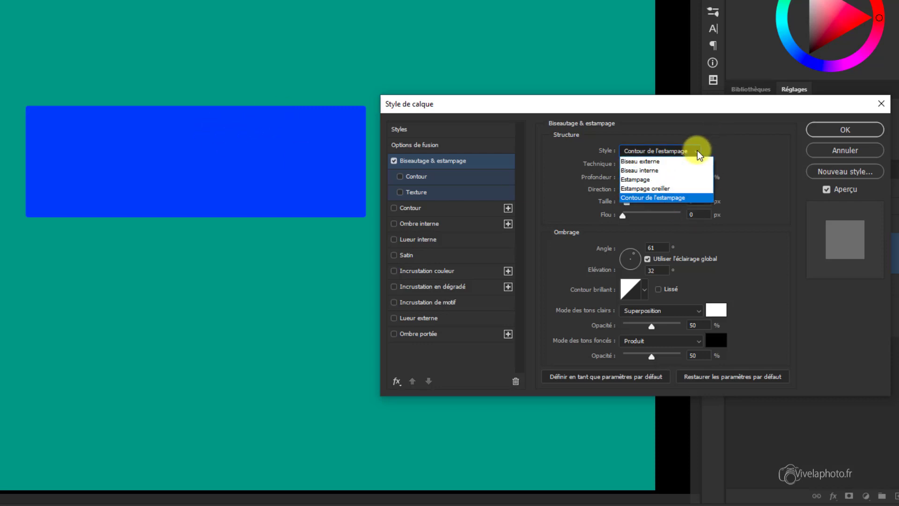
{"action": "left_click", "coordinate": [655, 170]}
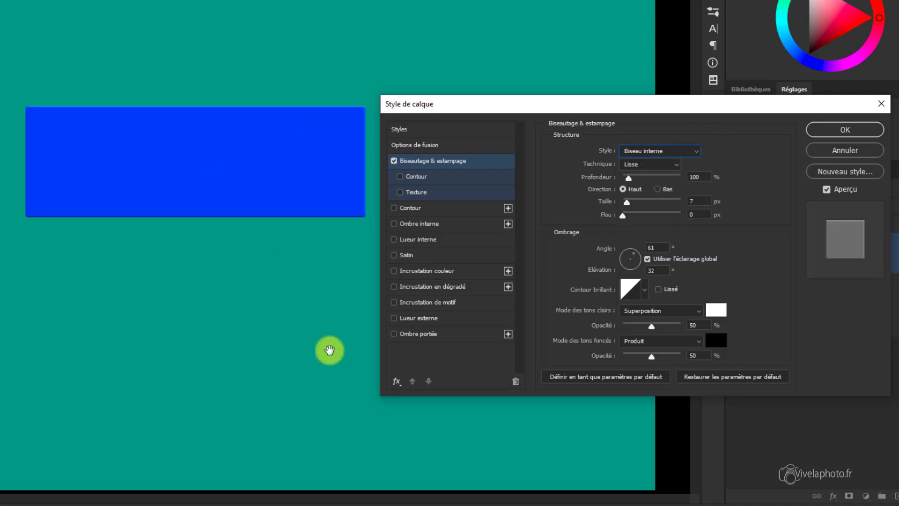
{"action": "left_click", "coordinate": [703, 205]}
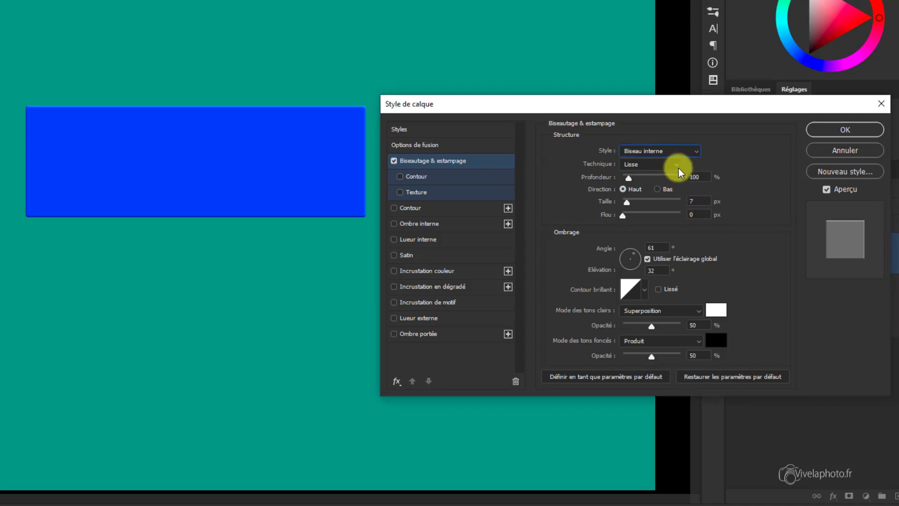
Step: Try the Ciselage marqué technique for the rectangle's bevel and change it to Ciselage léger
{"action": "left_click", "coordinate": [677, 164]}
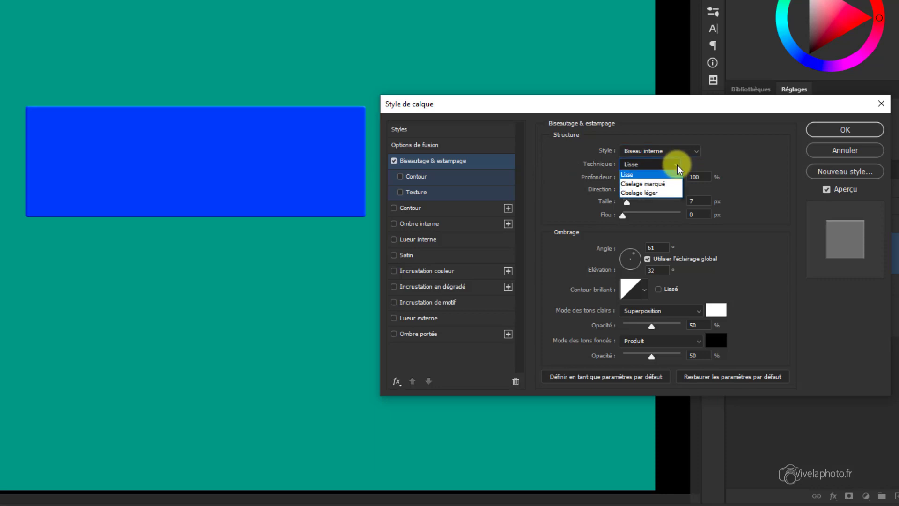
{"action": "left_click", "coordinate": [655, 184]}
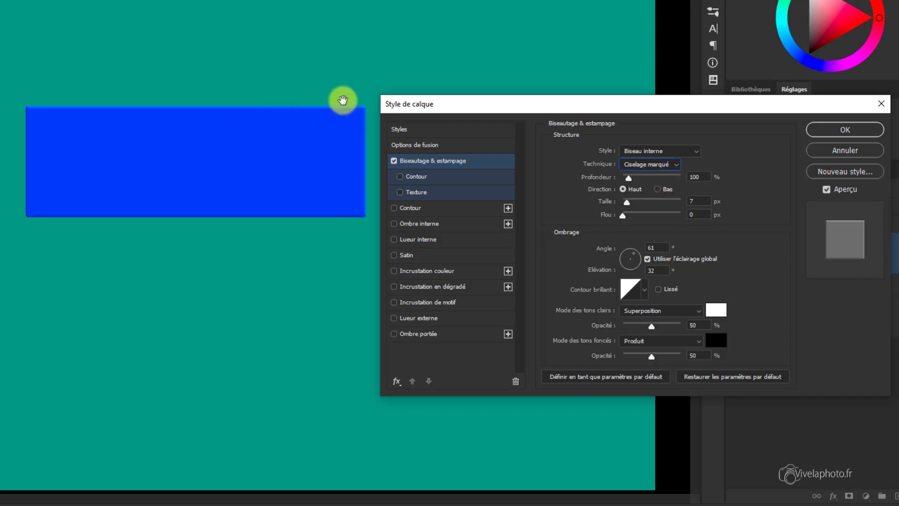
{"action": "left_click", "coordinate": [677, 164]}
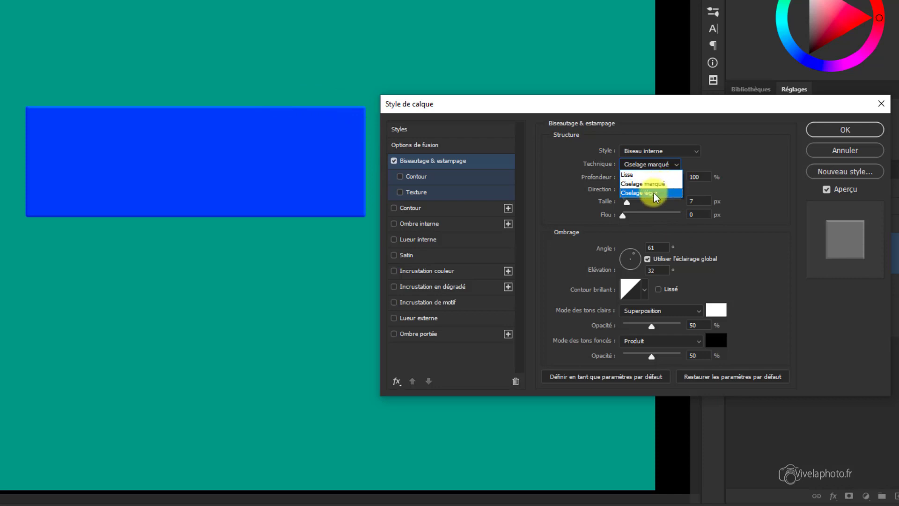
{"action": "left_click", "coordinate": [654, 190]}
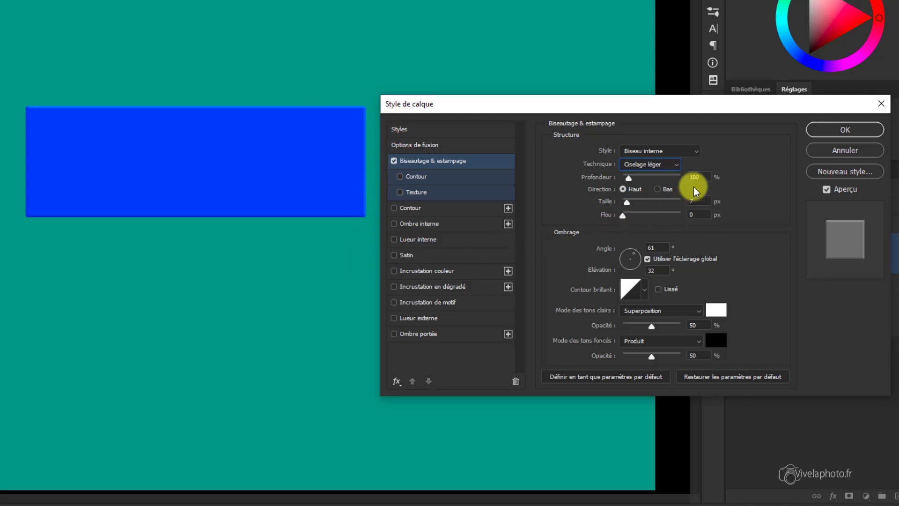
Step: Switch the bevel's Technique to Ciselage marqué and raise its Profondeur to 542 %
{"action": "left_click", "coordinate": [674, 164]}
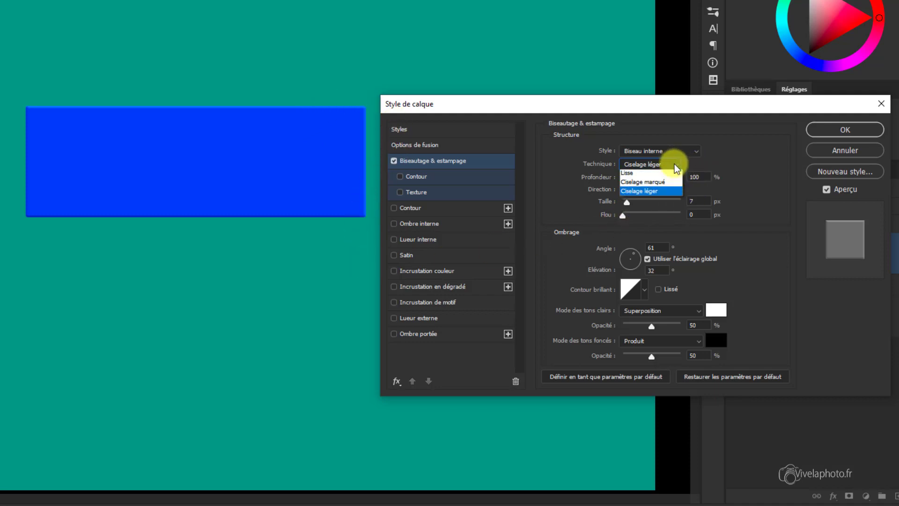
{"action": "left_click", "coordinate": [656, 184]}
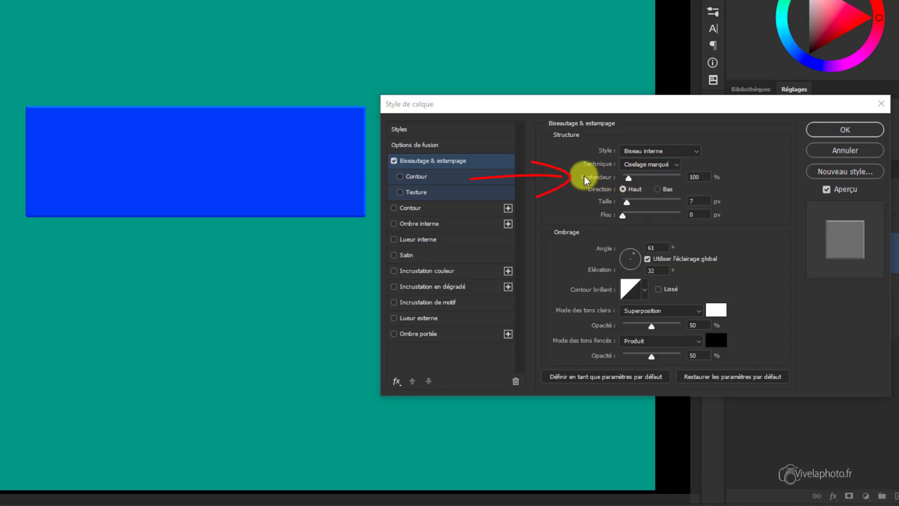
{"action": "left_click", "coordinate": [629, 180]}
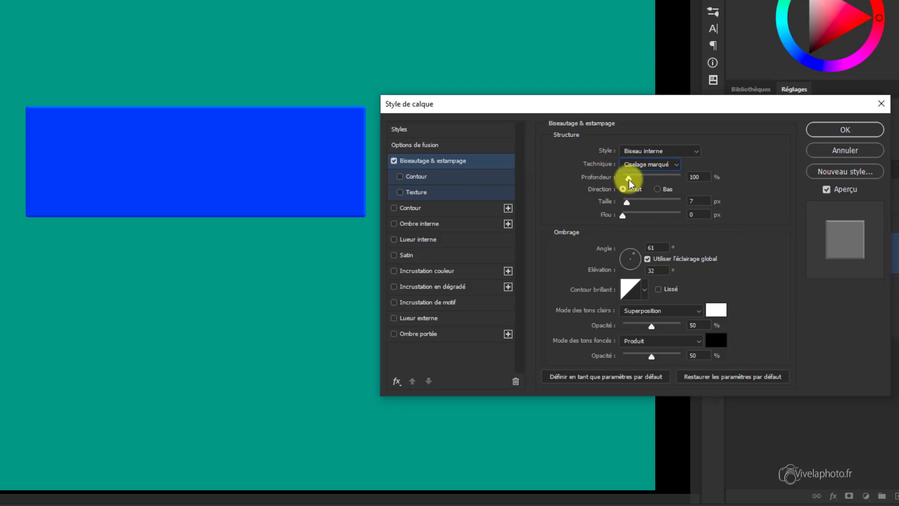
{"action": "left_click_drag", "start_coordinate": [631, 179], "coordinate": [654, 189]}
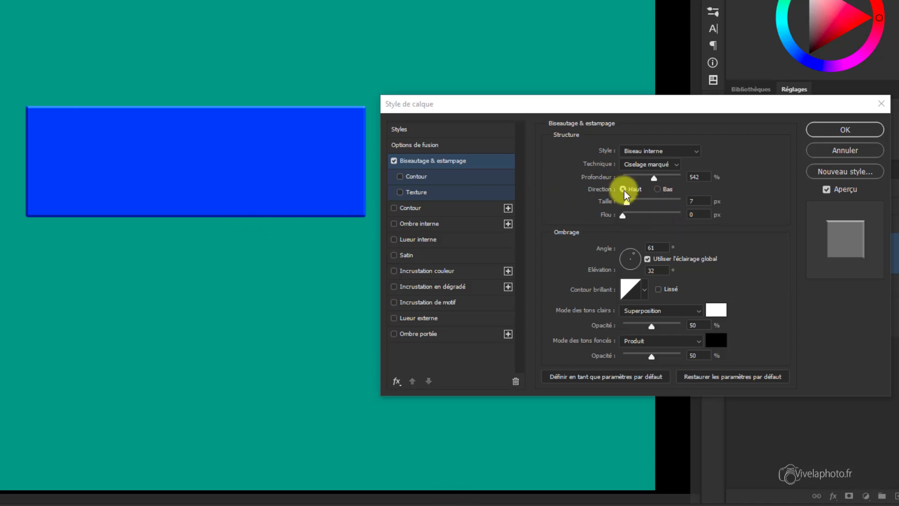
Step: Preview the Bas direction for the rectangle's bevel and switch it back to Haut
{"action": "left_click", "coordinate": [658, 187]}
{"action": "left_click", "coordinate": [659, 187]}
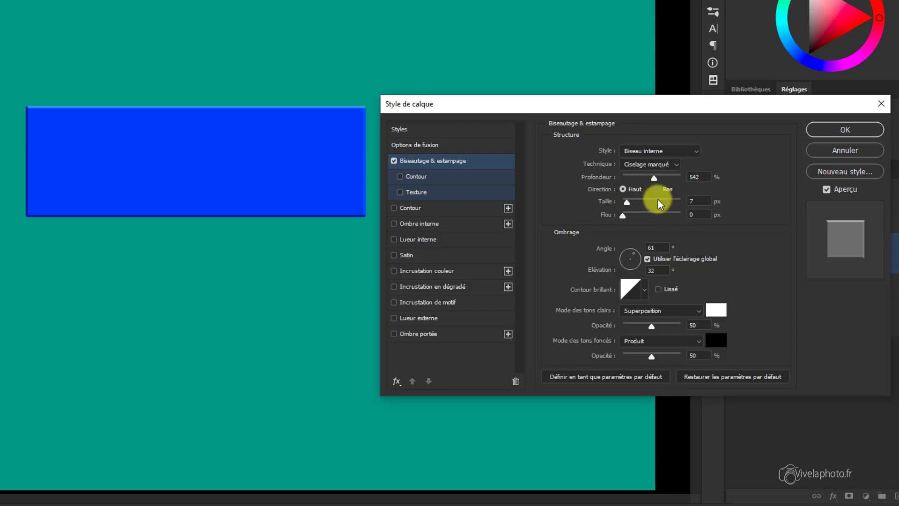
{"action": "left_click", "coordinate": [657, 189]}
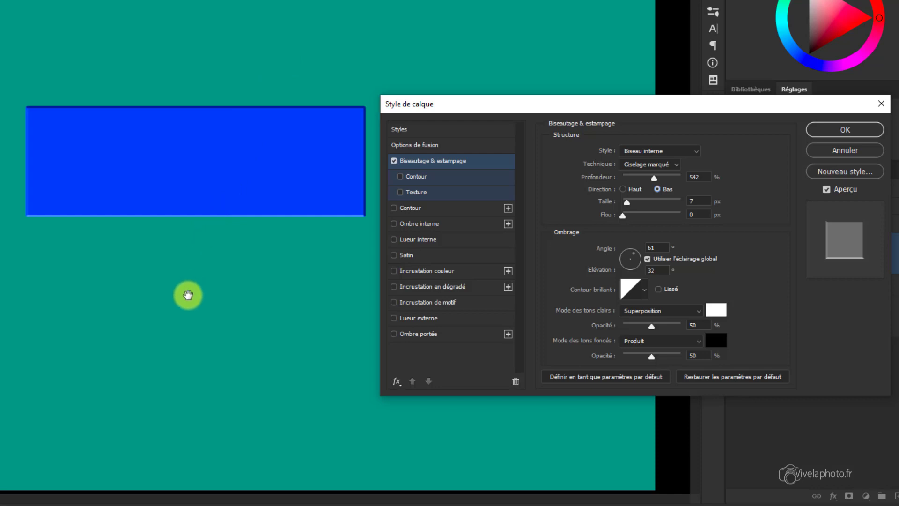
{"action": "left_click", "coordinate": [625, 187]}
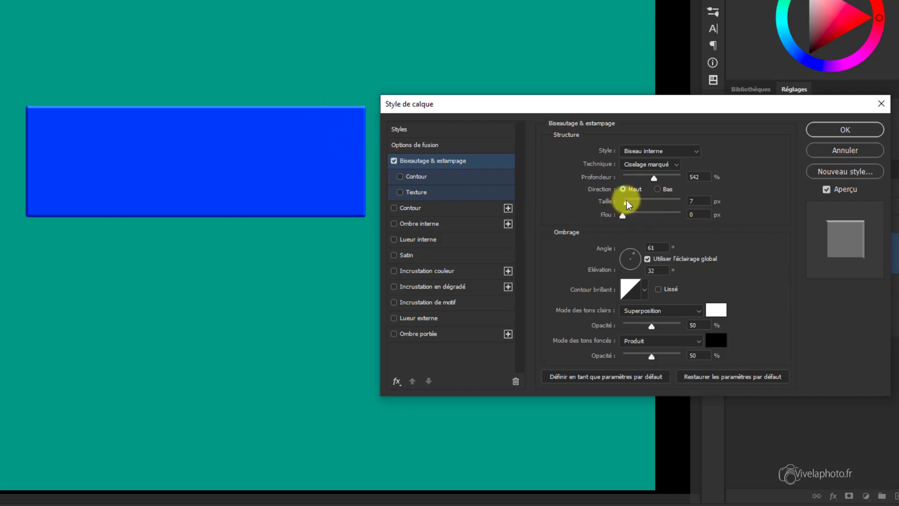
Step: Set the bevel's Taille to 27 px and its Flou to 13 px
{"action": "mouse_move", "coordinate": [628, 203]}
{"action": "left_mouse_down"}
{"action": "mouse_move", "coordinate": [647, 207]}
{"action": "mouse_move", "coordinate": [628, 211]}
{"action": "mouse_move", "coordinate": [633, 204]}
{"action": "left_mouse_up"}
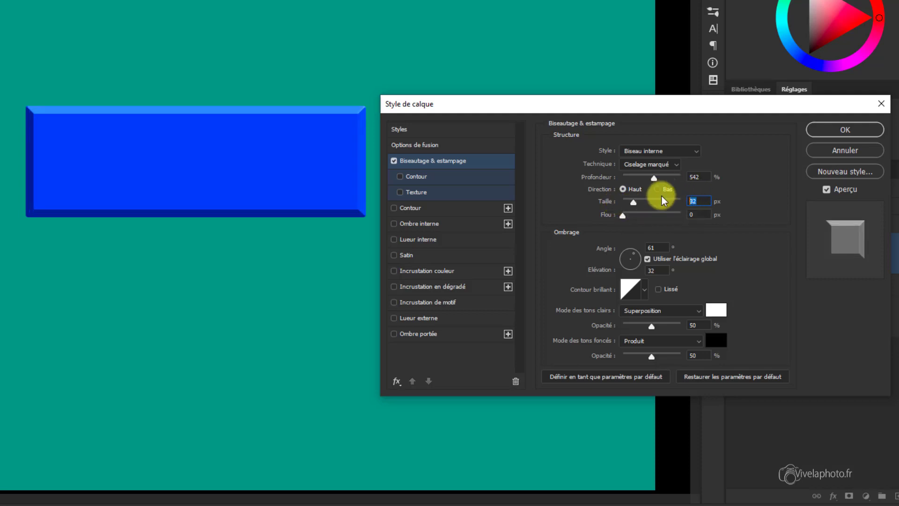
{"action": "type", "text": "27"}
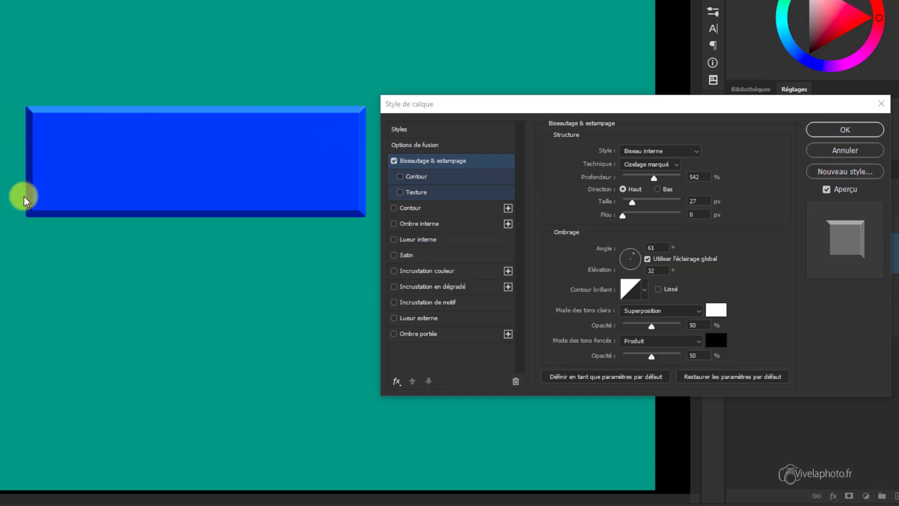
{"action": "left_click", "coordinate": [625, 217]}
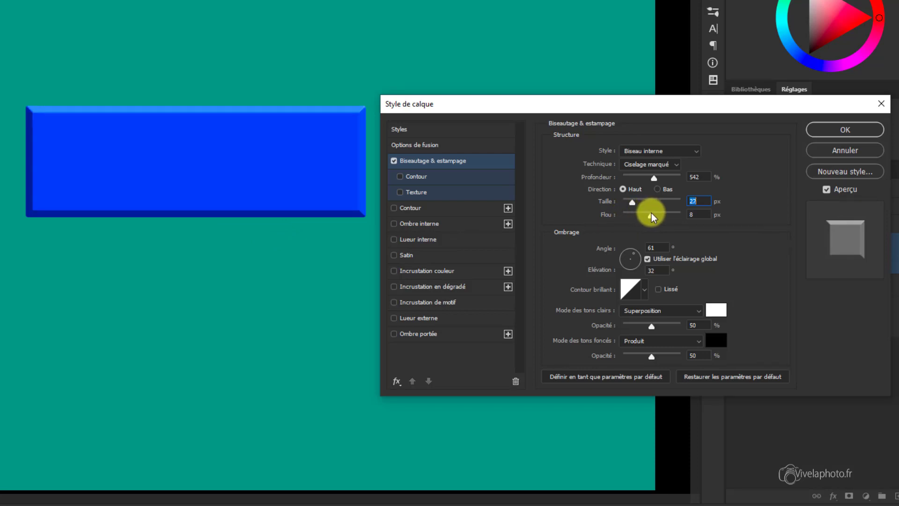
{"action": "left_click_drag", "start_coordinate": [656, 212], "coordinate": [659, 212]}
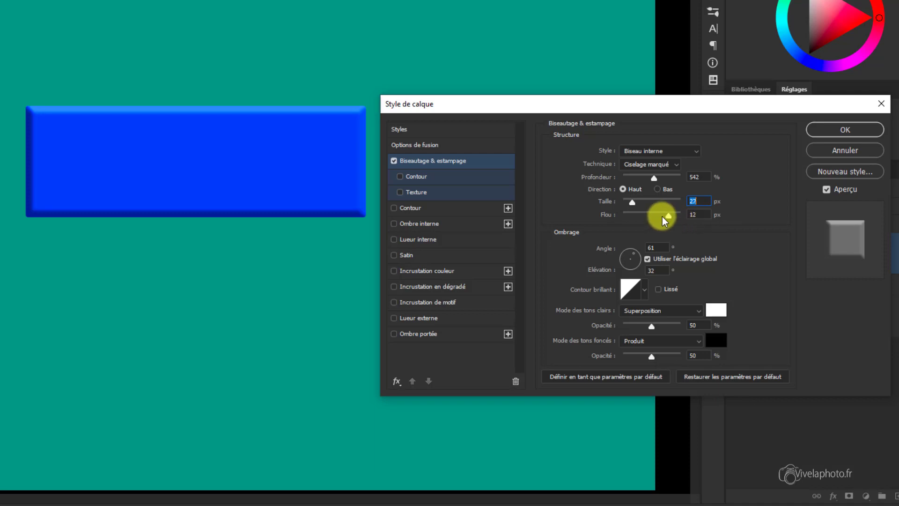
{"action": "left_click_drag", "start_coordinate": [662, 216], "coordinate": [631, 216]}
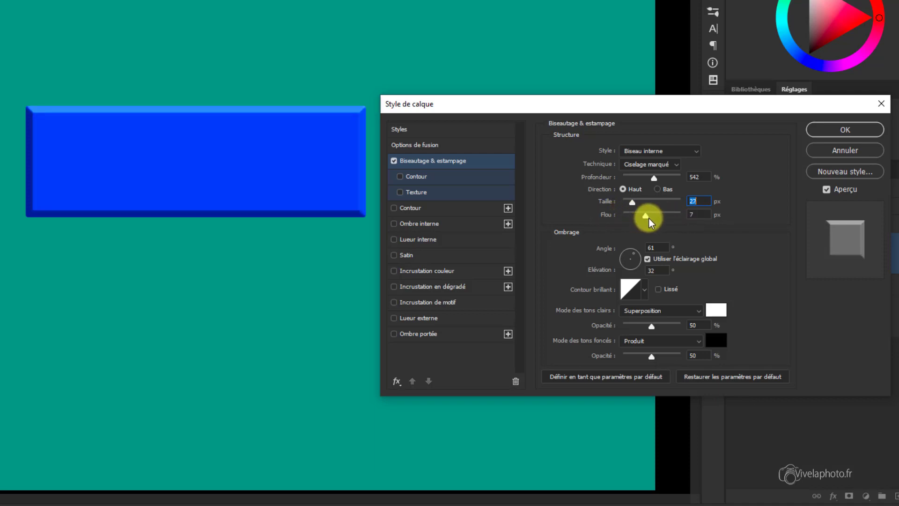
{"action": "left_click_drag", "start_coordinate": [650, 218], "coordinate": [670, 221]}
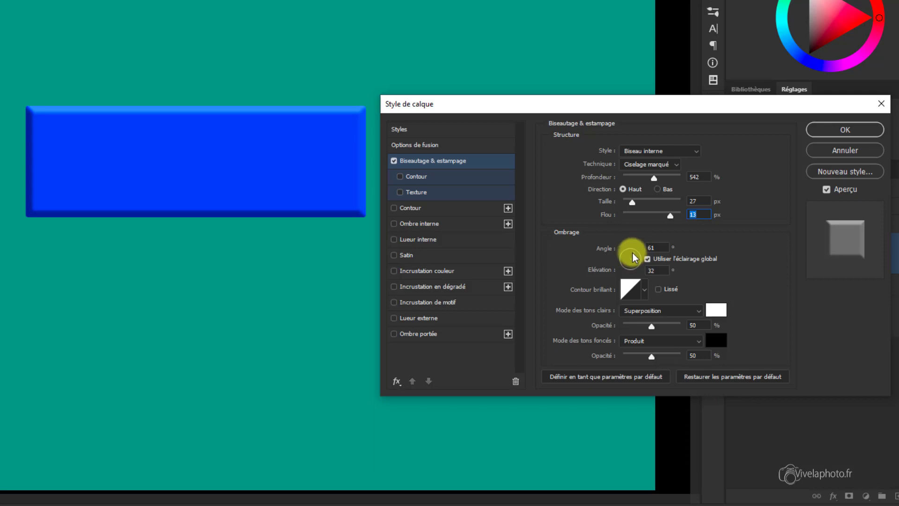
Step: Try several lighting directions for the bevel's shading, ending at an angle of 41° and an elevation of 37°
{"action": "mouse_move", "coordinate": [635, 254]}
{"action": "left_mouse_down"}
{"action": "mouse_move", "coordinate": [623, 258]}
{"action": "mouse_move", "coordinate": [626, 269]}
{"action": "left_mouse_up"}
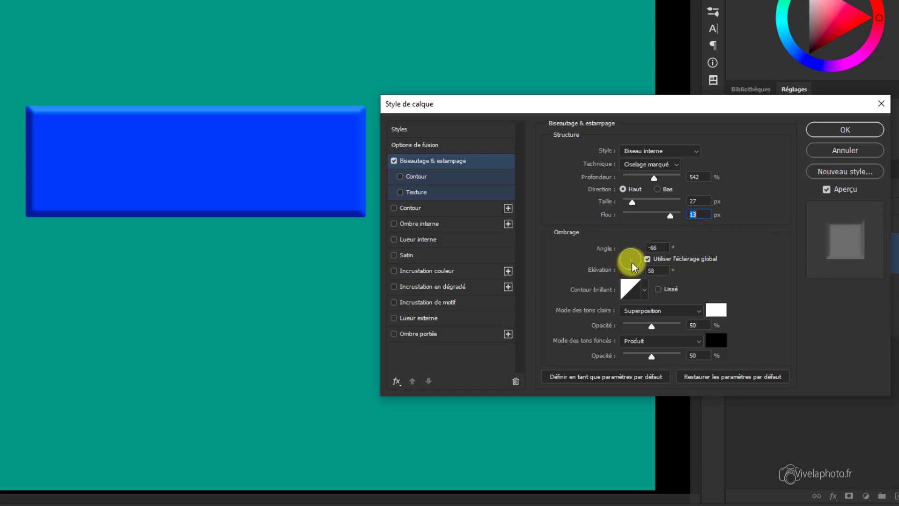
{"action": "mouse_move", "coordinate": [631, 263]}
{"action": "left_mouse_down"}
{"action": "mouse_move", "coordinate": [637, 250]}
{"action": "mouse_move", "coordinate": [623, 259]}
{"action": "mouse_move", "coordinate": [644, 271]}
{"action": "mouse_move", "coordinate": [625, 266]}
{"action": "mouse_move", "coordinate": [633, 268]}
{"action": "left_mouse_up"}
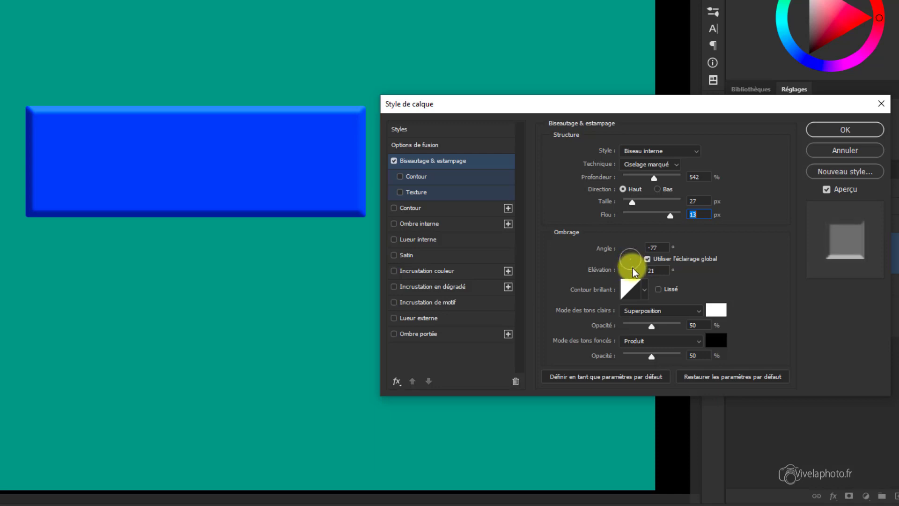
{"action": "mouse_move", "coordinate": [632, 267]}
{"action": "left_mouse_down"}
{"action": "mouse_move", "coordinate": [623, 257]}
{"action": "mouse_move", "coordinate": [637, 260]}
{"action": "left_mouse_up"}
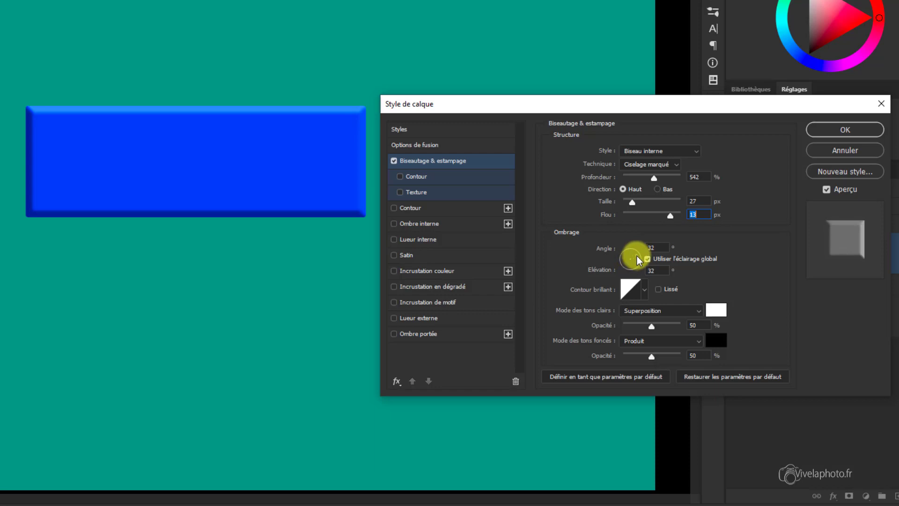
{"action": "key", "text": "Tab"}
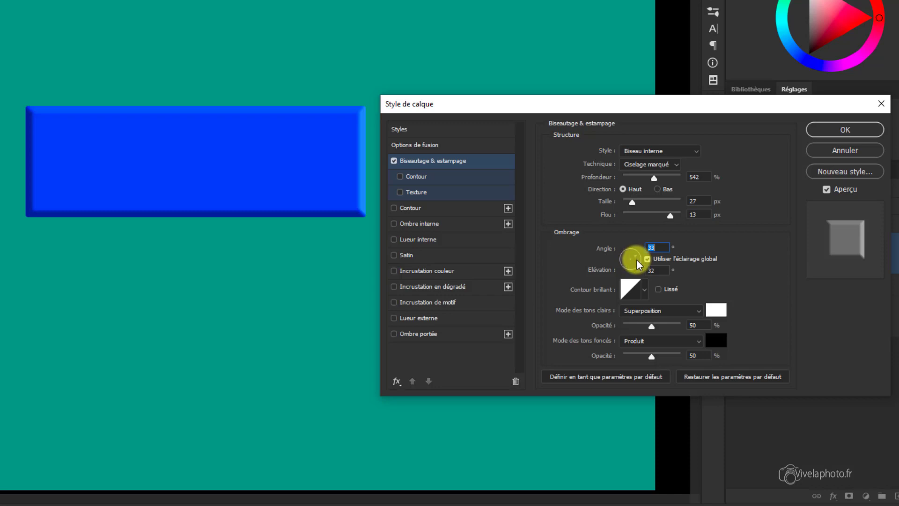
{"action": "left_click", "coordinate": [635, 260]}
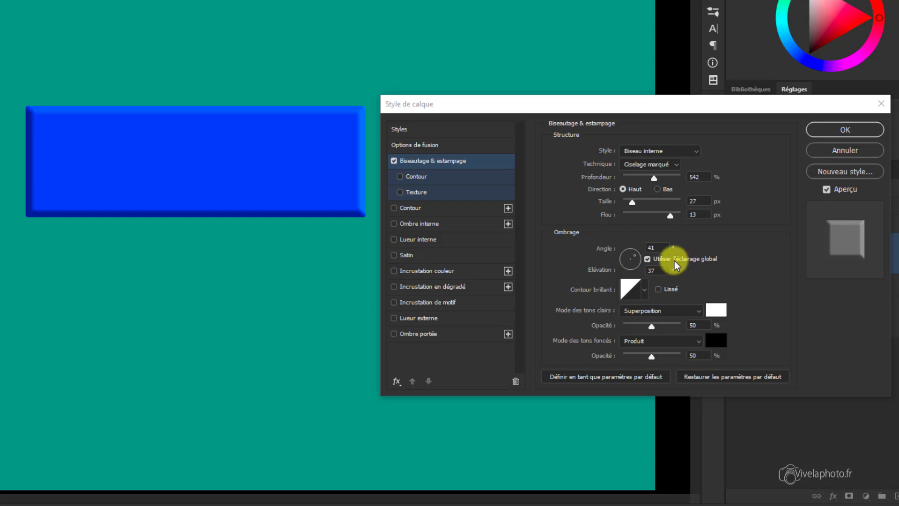
Step: Turn off Utiliser l'éclairage global for the bevel's shading and turn it back on
{"action": "left_click", "coordinate": [648, 259]}
{"action": "left_click", "coordinate": [645, 259]}
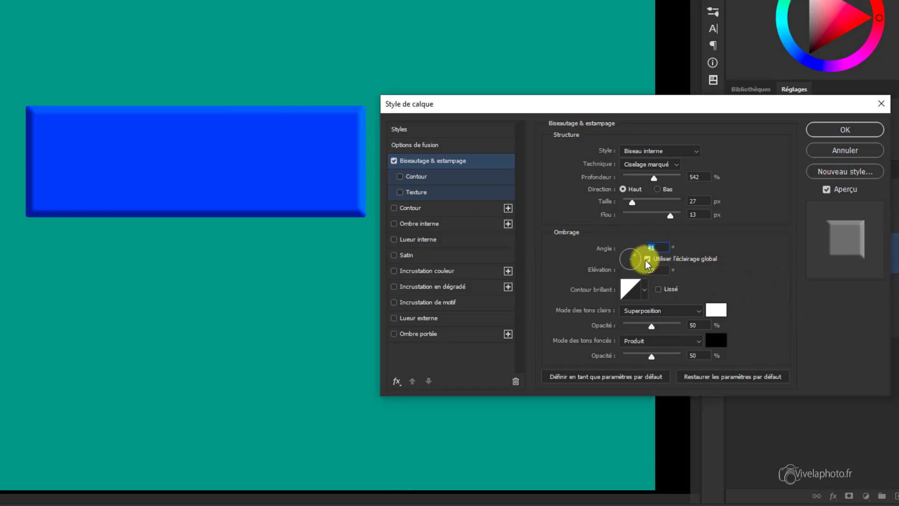
{"action": "left_click", "coordinate": [647, 260]}
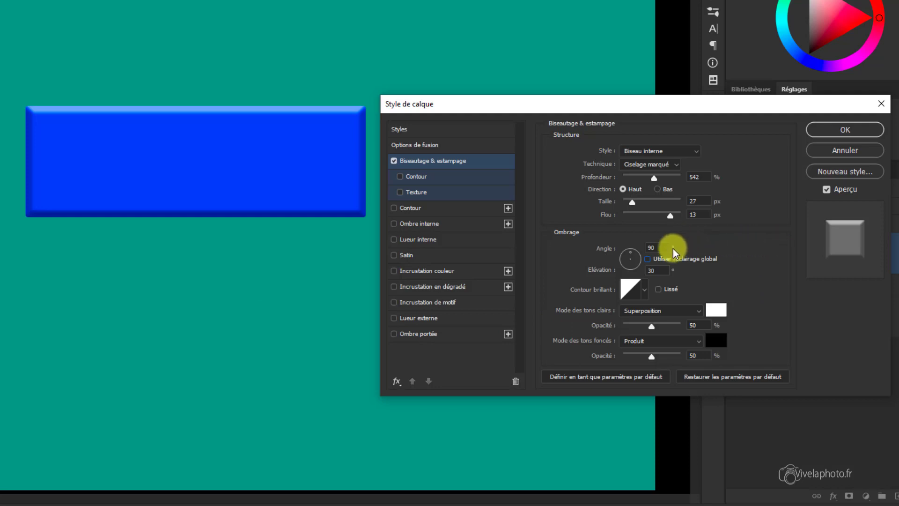
{"action": "left_click", "coordinate": [647, 259]}
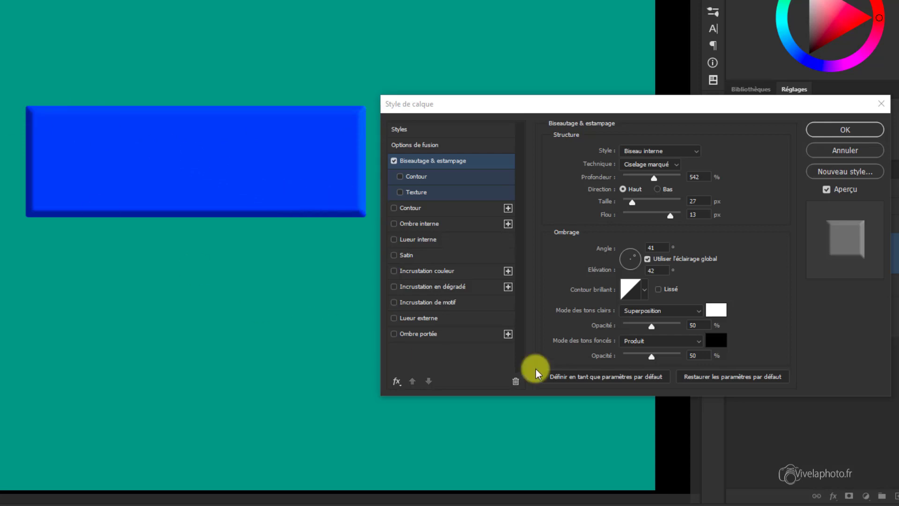
Step: Try various Contour brillant presets on the rectangle's bevel and return to the linear contour
{"action": "left_click", "coordinate": [645, 290]}
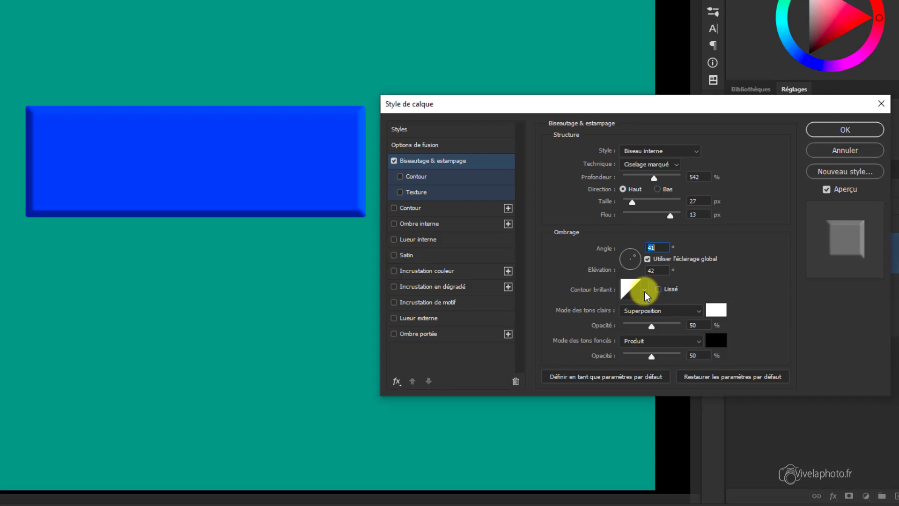
{"action": "left_click", "coordinate": [644, 291]}
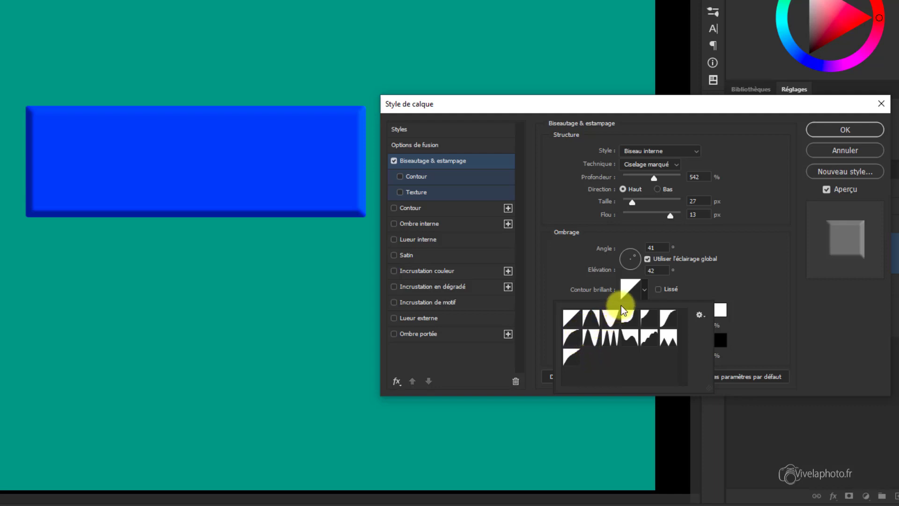
{"action": "left_click", "coordinate": [591, 320]}
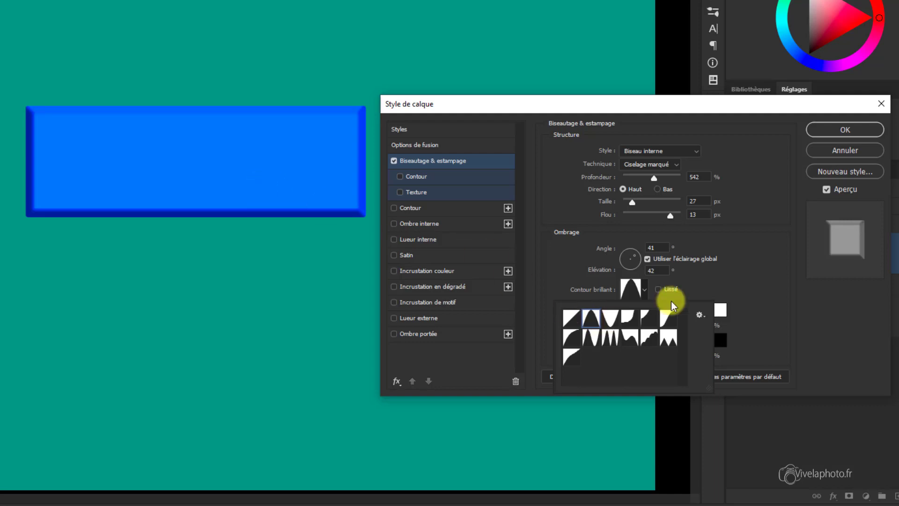
{"action": "left_click", "coordinate": [614, 320]}
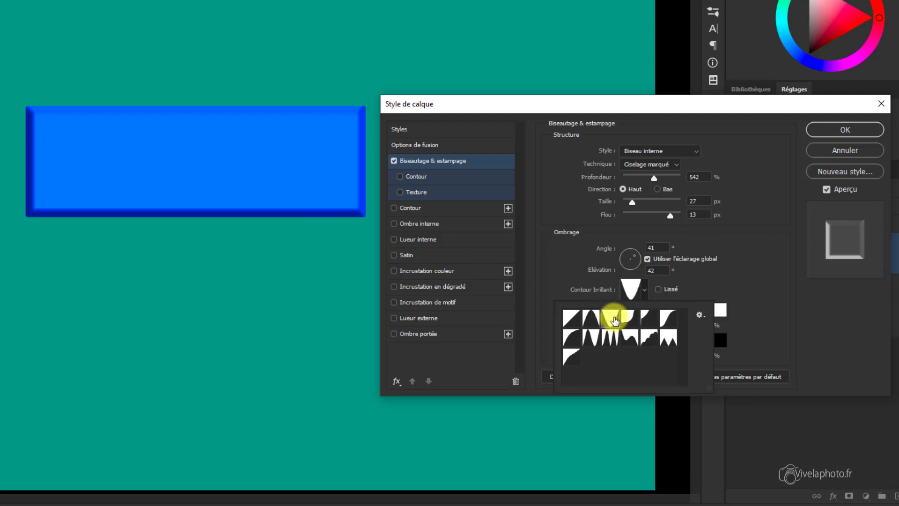
{"action": "left_click", "coordinate": [631, 318]}
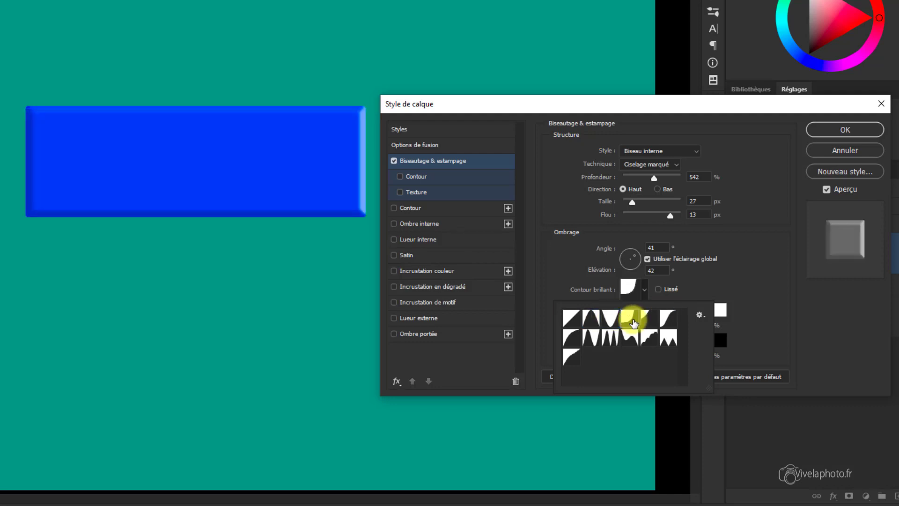
{"action": "left_click", "coordinate": [654, 322]}
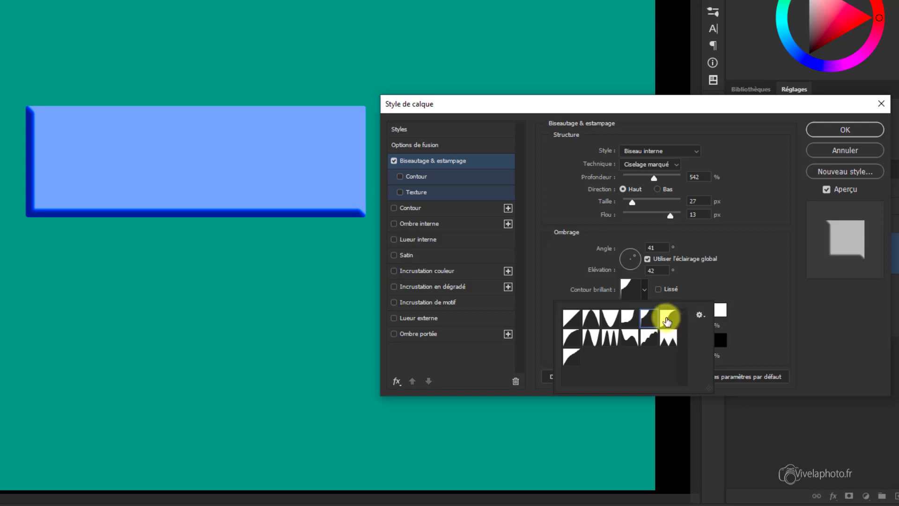
{"action": "left_click", "coordinate": [667, 320]}
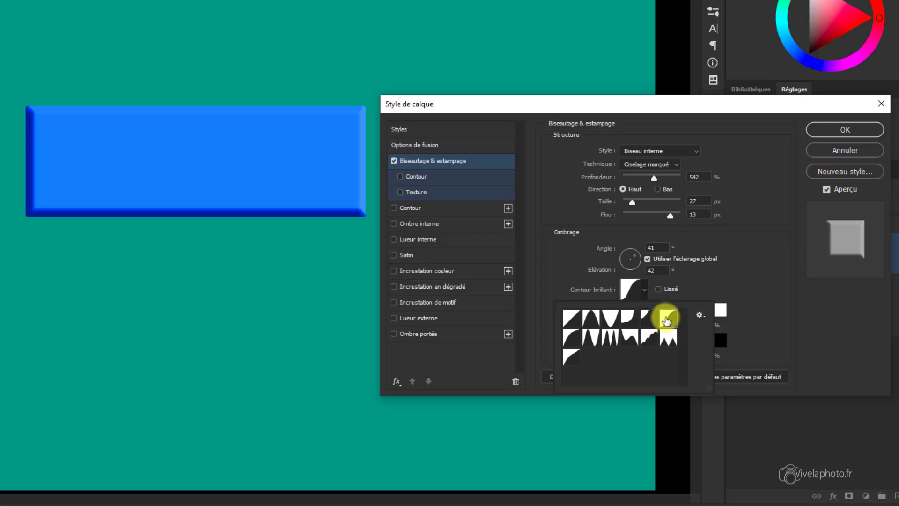
{"action": "left_click", "coordinate": [573, 345]}
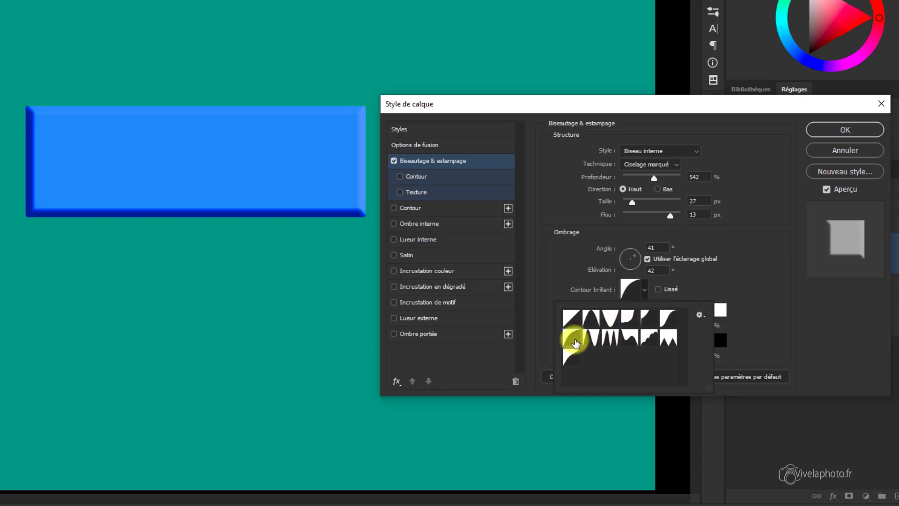
{"action": "left_click", "coordinate": [602, 344]}
{"action": "left_click", "coordinate": [611, 341]}
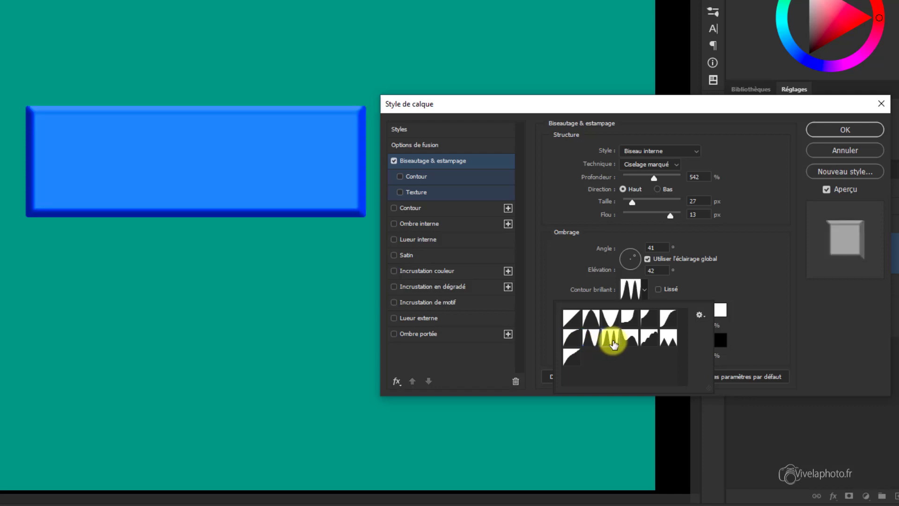
{"action": "left_click", "coordinate": [650, 341]}
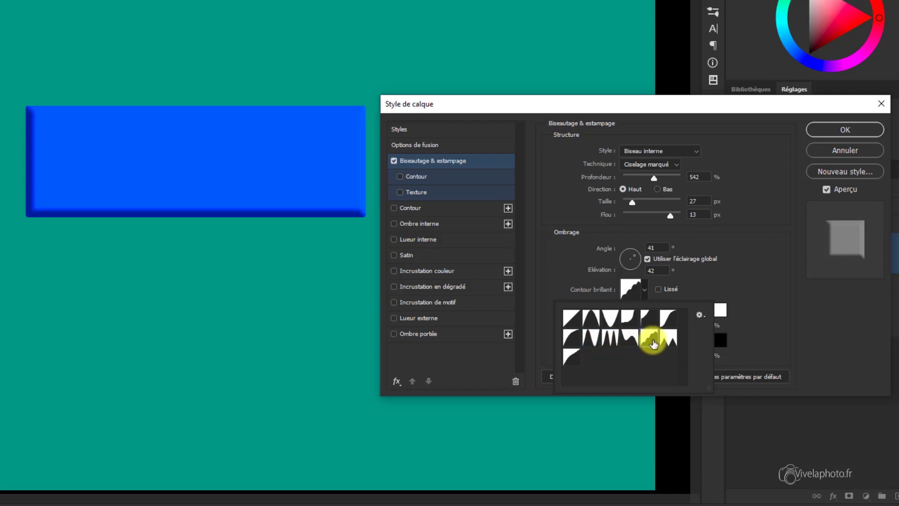
{"action": "left_click", "coordinate": [678, 341]}
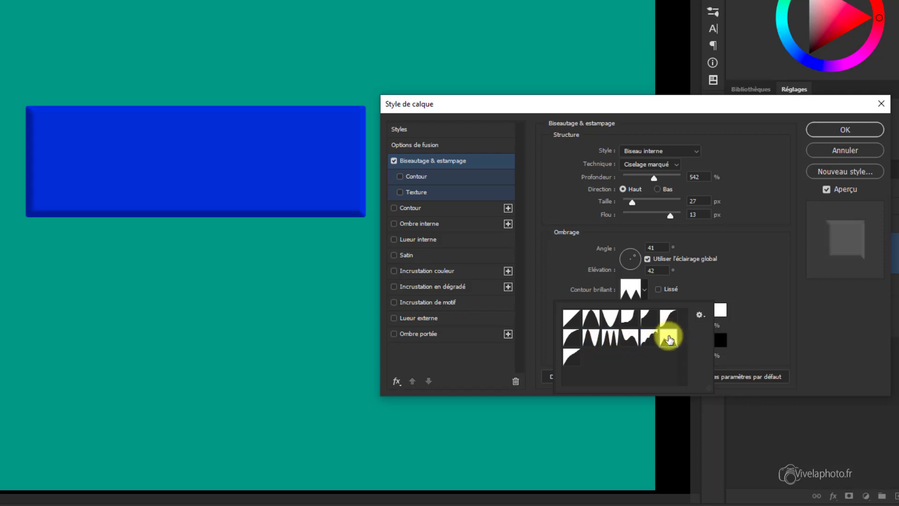
{"action": "left_click", "coordinate": [572, 320]}
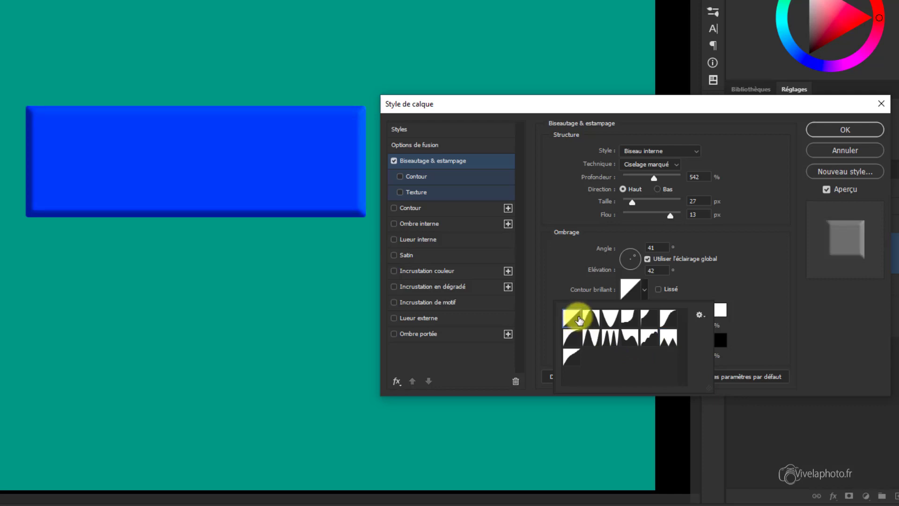
{"action": "left_click", "coordinate": [602, 291]}
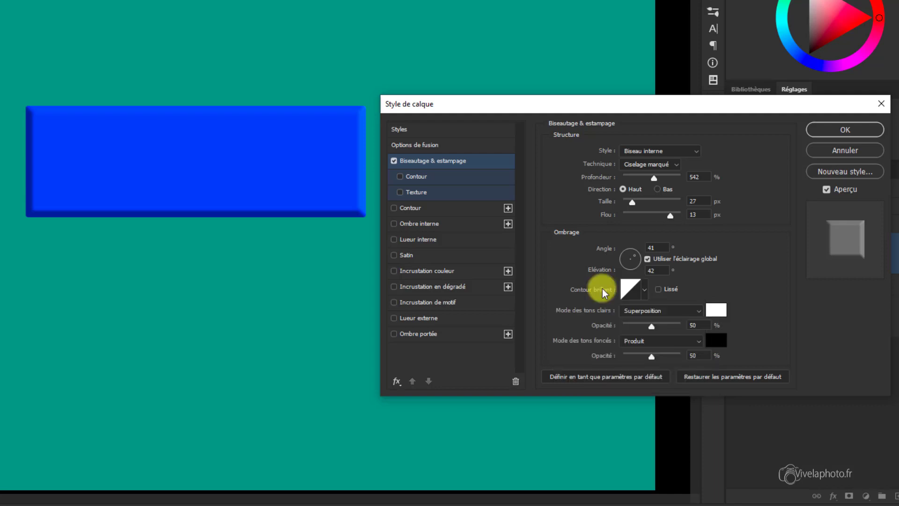
Step: Shape a custom Contour brillant curve with one point at about 32/35 % and another at 69/73 %
{"action": "left_click", "coordinate": [631, 286]}
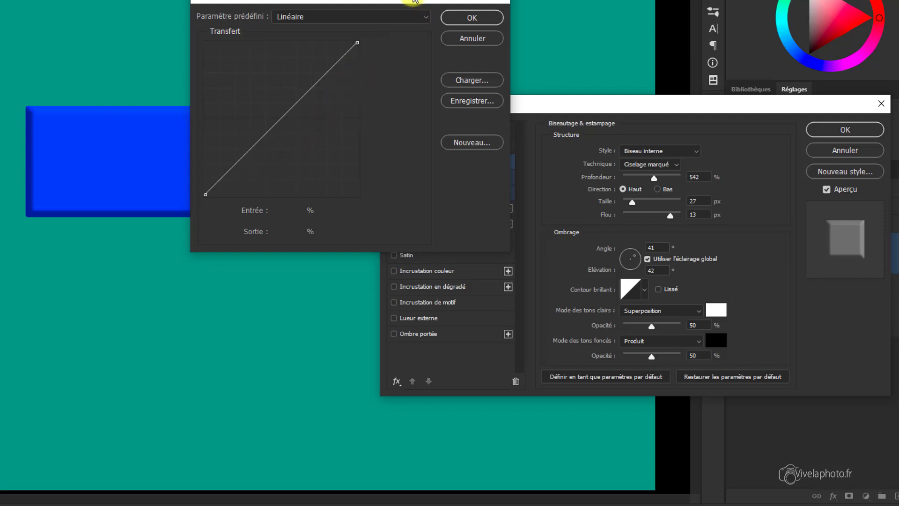
{"action": "left_click_drag", "start_coordinate": [414, 1], "coordinate": [605, 0]}
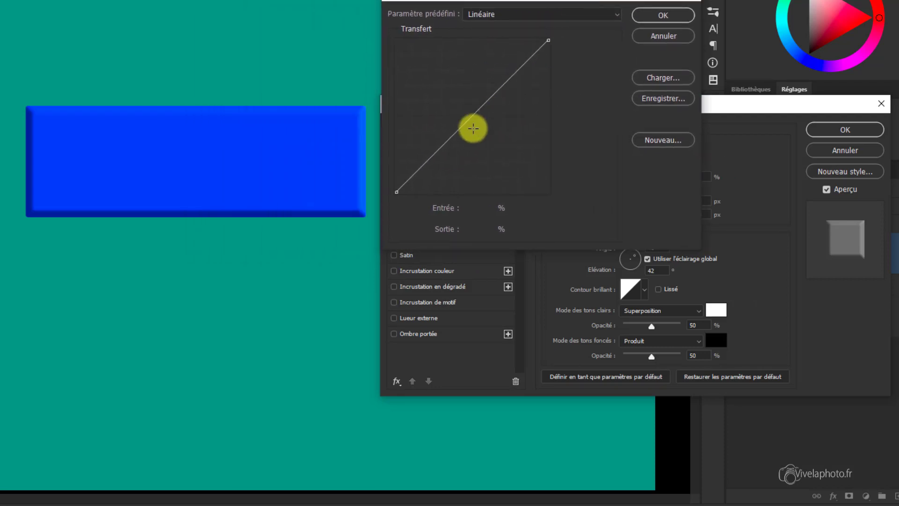
{"action": "left_click", "coordinate": [441, 148]}
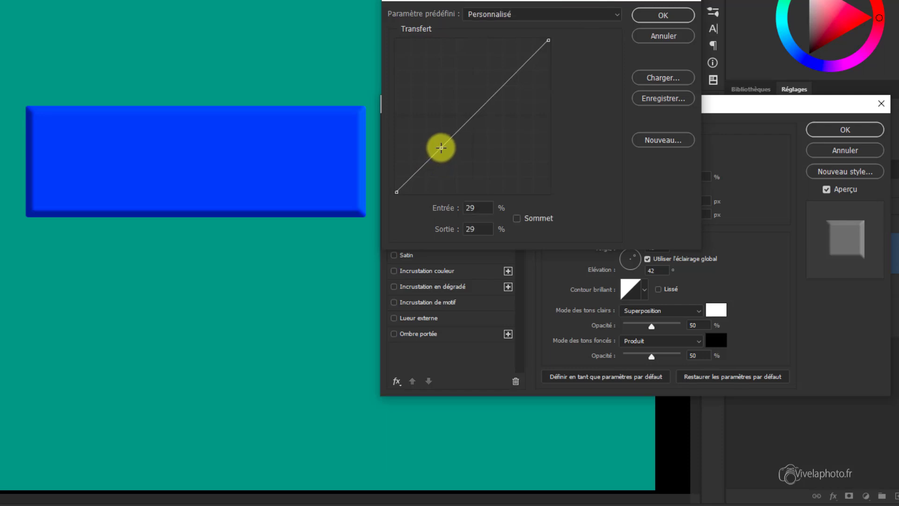
{"action": "mouse_move", "coordinate": [441, 148]}
{"action": "left_mouse_down"}
{"action": "mouse_move", "coordinate": [458, 156]}
{"action": "mouse_move", "coordinate": [433, 136]}
{"action": "mouse_move", "coordinate": [451, 160]}
{"action": "left_mouse_up"}
{"action": "mouse_move", "coordinate": [454, 161]}
{"action": "left_mouse_down"}
{"action": "mouse_move", "coordinate": [440, 131]}
{"action": "mouse_move", "coordinate": [445, 137]}
{"action": "left_mouse_up"}
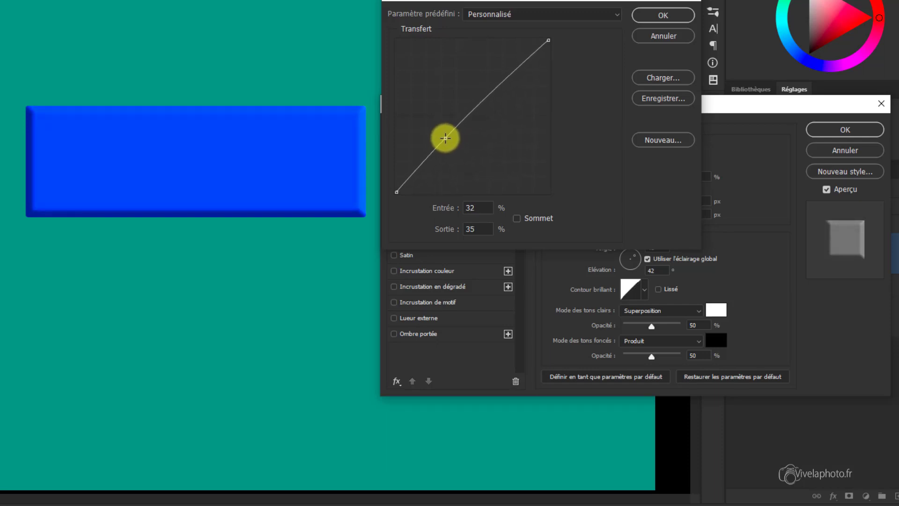
{"action": "left_click", "coordinate": [502, 82]}
{"action": "mouse_move", "coordinate": [502, 82]}
{"action": "left_mouse_down"}
{"action": "mouse_move", "coordinate": [510, 84]}
{"action": "mouse_move", "coordinate": [500, 80]}
{"action": "left_mouse_up"}
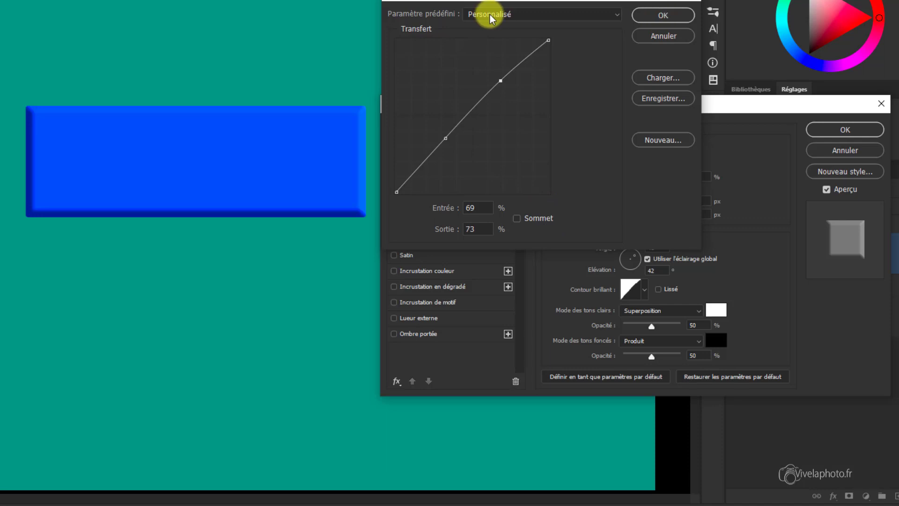
{"action": "left_click", "coordinate": [667, 14]}
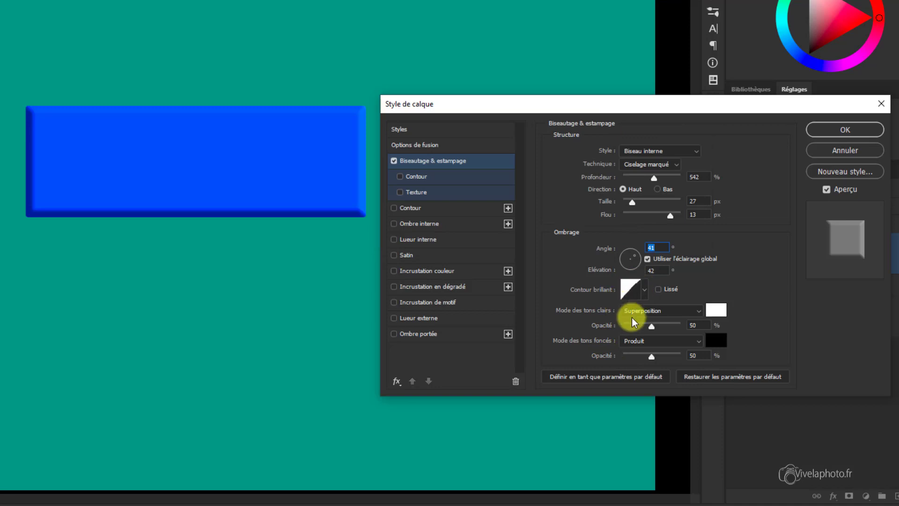
Step: Save the custom gloss curve as a new contour preset named Gabarit
{"action": "left_click", "coordinate": [644, 292]}
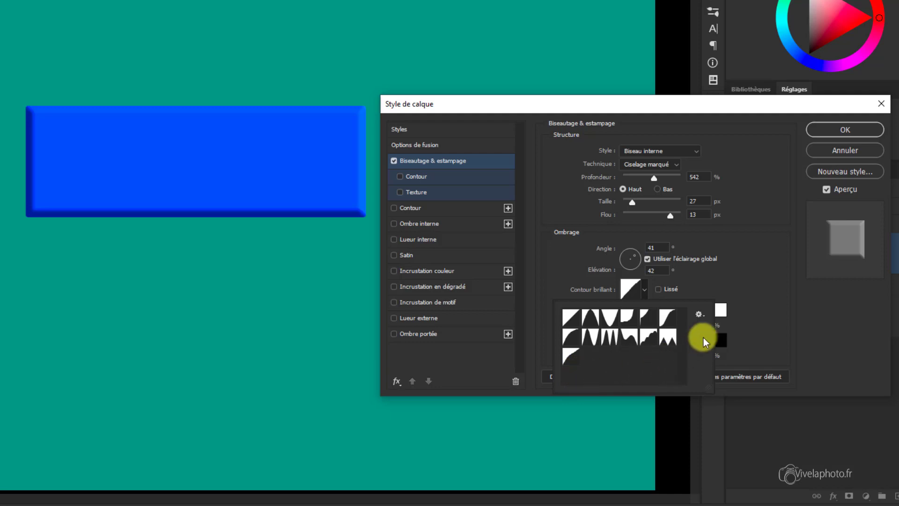
{"action": "left_click", "coordinate": [699, 314]}
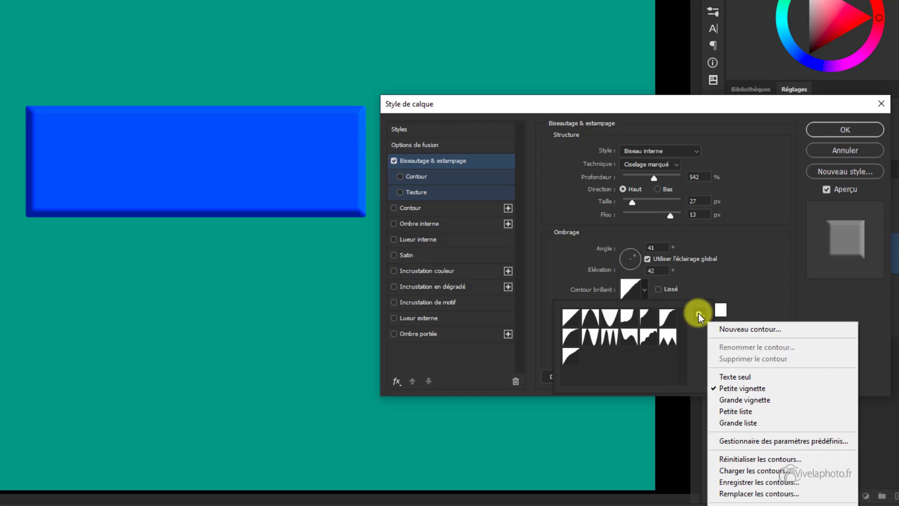
{"action": "left_click", "coordinate": [752, 330]}
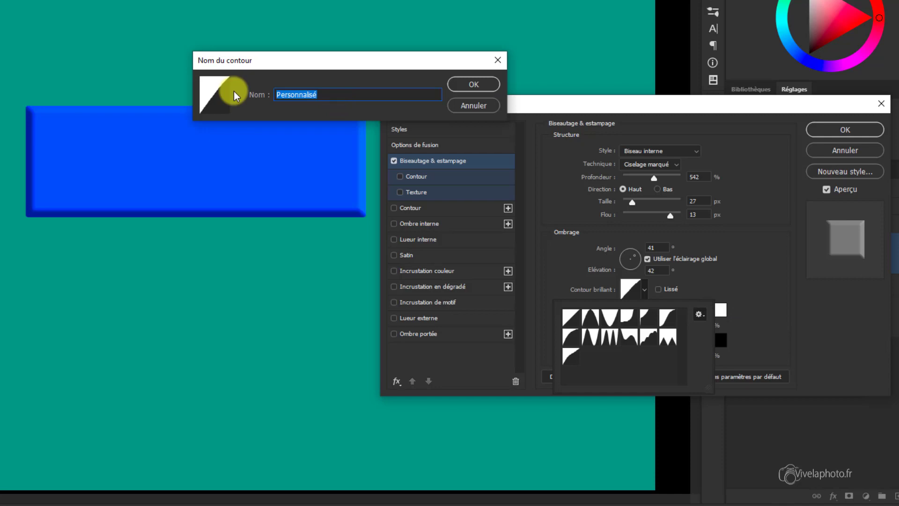
{"action": "type", "text": "Gab"}
{"action": "type", "text": "arit"}
{"action": "key", "text": "Return"}
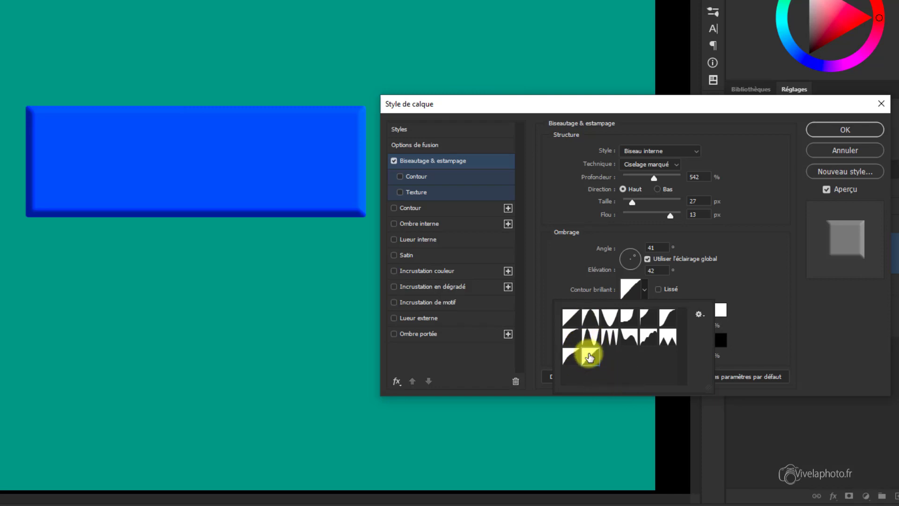
Step: Check the contour preset management options and turn on Lissé for the bevel's gloss contour
{"action": "left_click", "coordinate": [698, 312]}
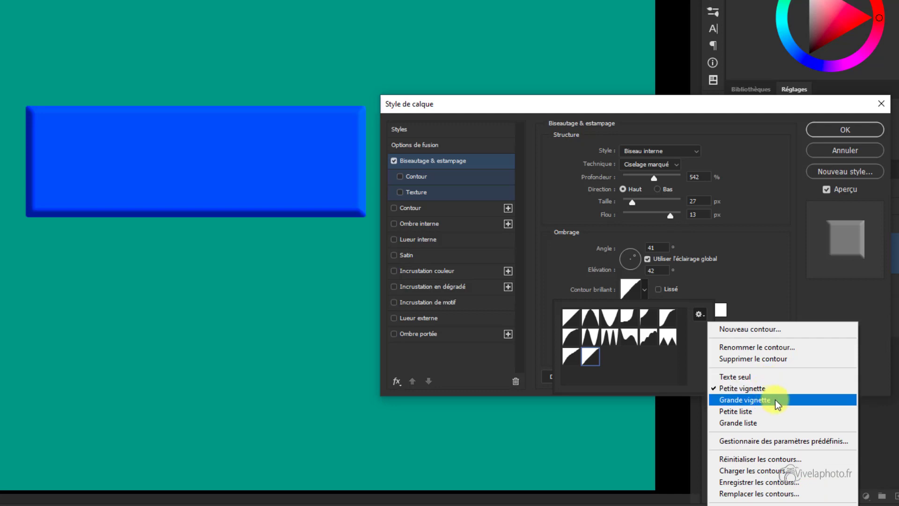
{"action": "left_click", "coordinate": [700, 311]}
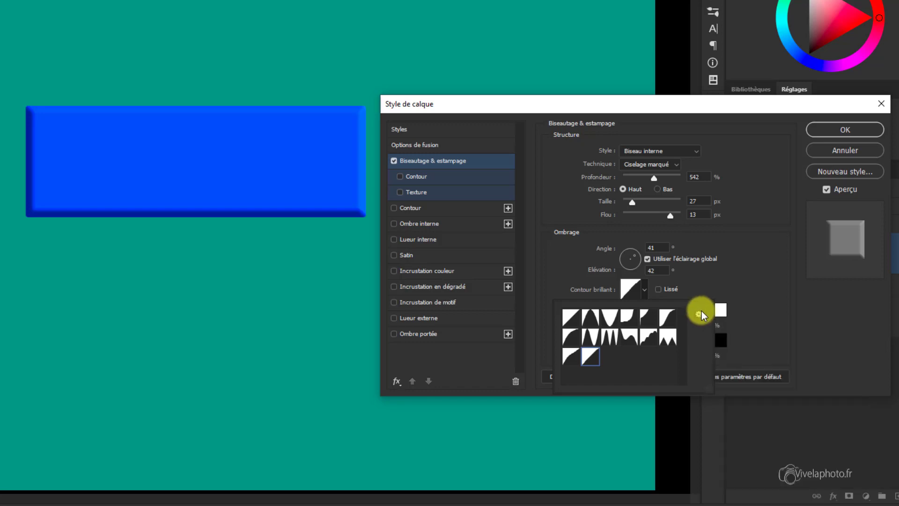
{"action": "left_click", "coordinate": [609, 283]}
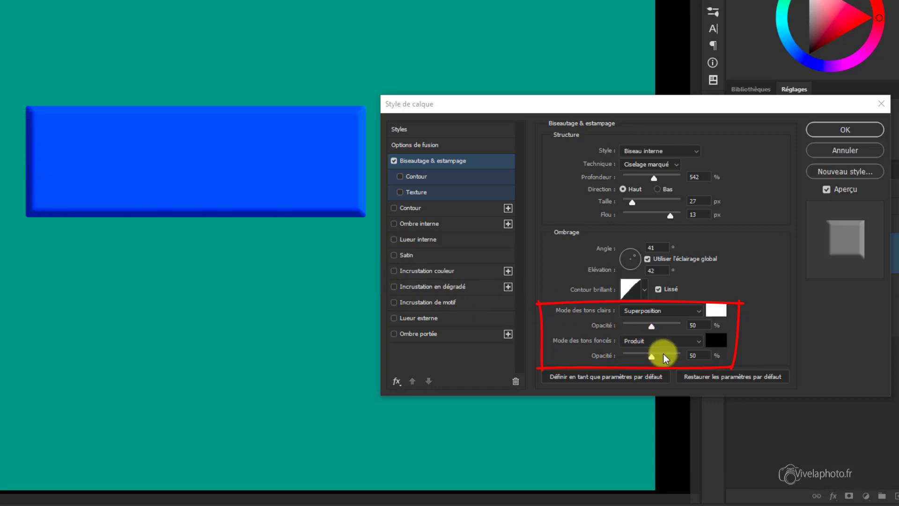
Step: Try other blend modes for the bevel's highlights, including Densité couleur +, and return to Superposition
{"action": "left_click", "coordinate": [701, 315]}
{"action": "left_click", "coordinate": [699, 311]}
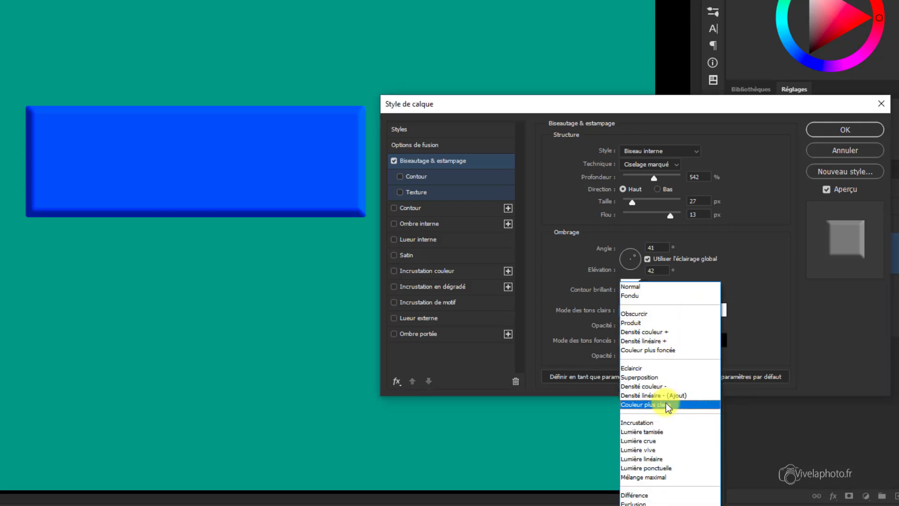
{"action": "left_click", "coordinate": [656, 442]}
{"action": "left_click", "coordinate": [697, 312]}
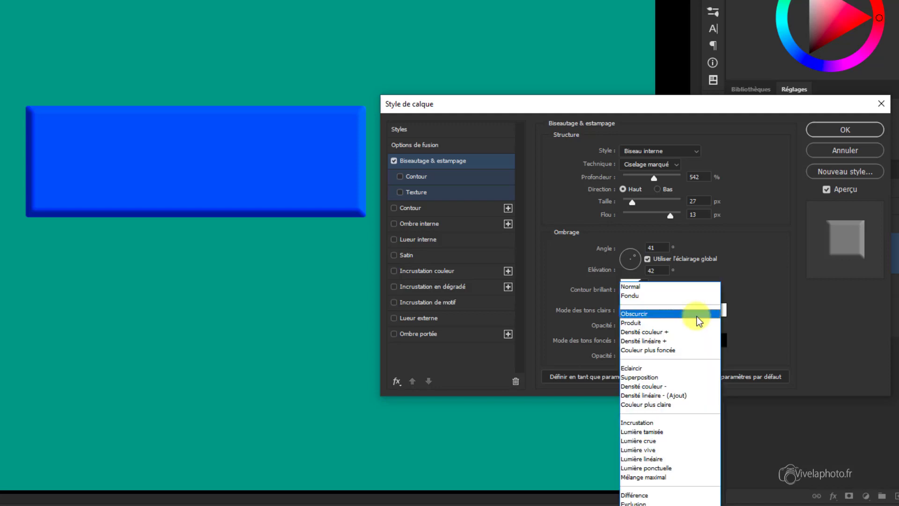
{"action": "left_click", "coordinate": [658, 331]}
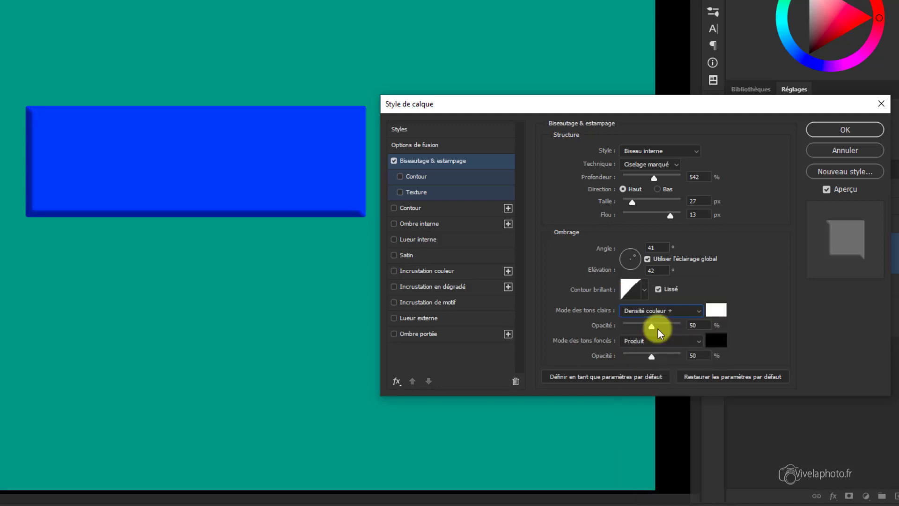
{"action": "left_click", "coordinate": [700, 311]}
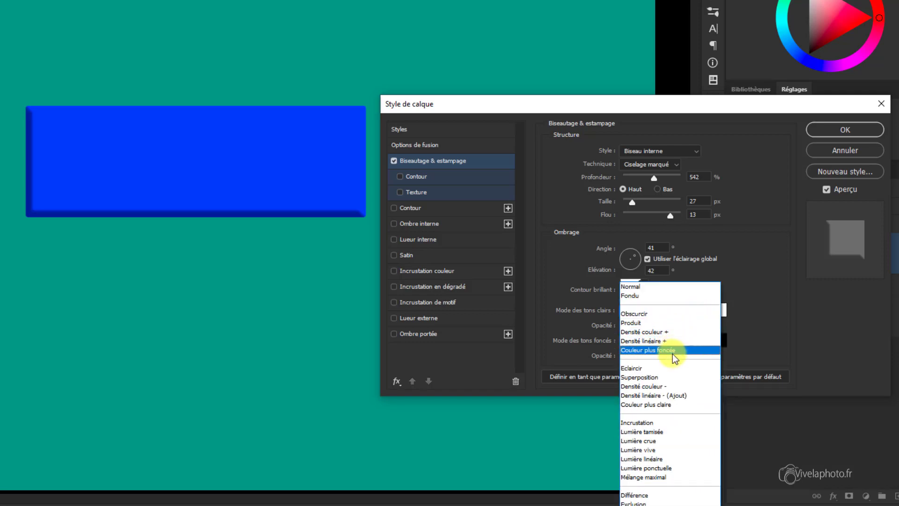
{"action": "left_click", "coordinate": [659, 377]}
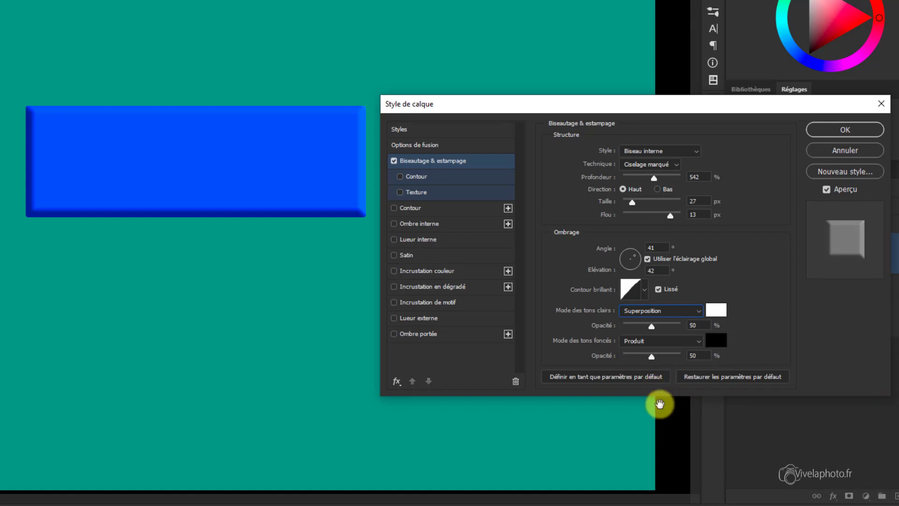
Step: Try pale yellow #eaff89 and red as the bevel's highlight colour, raising the highlight opacity to 100 %
{"action": "left_click", "coordinate": [716, 311]}
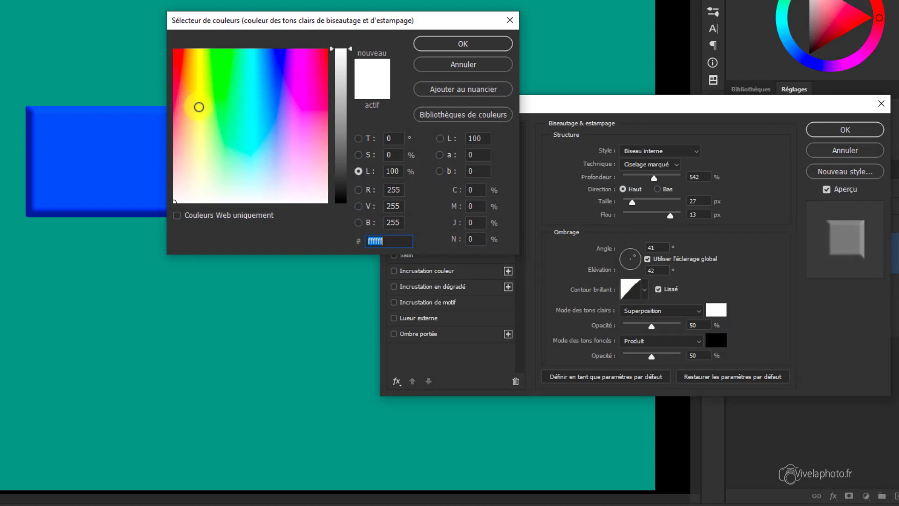
{"action": "left_click", "coordinate": [204, 131]}
{"action": "key", "text": "Return"}
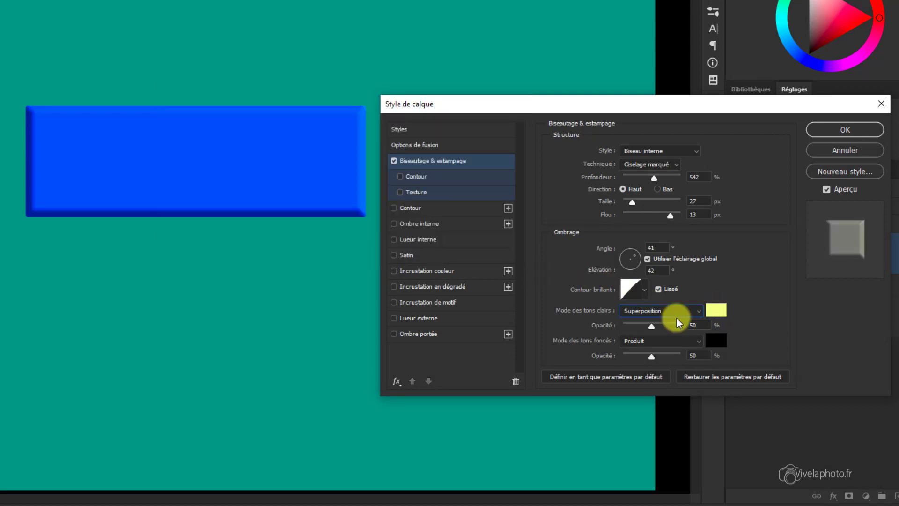
{"action": "left_click", "coordinate": [651, 325]}
{"action": "left_click_drag", "start_coordinate": [651, 324], "coordinate": [679, 333]}
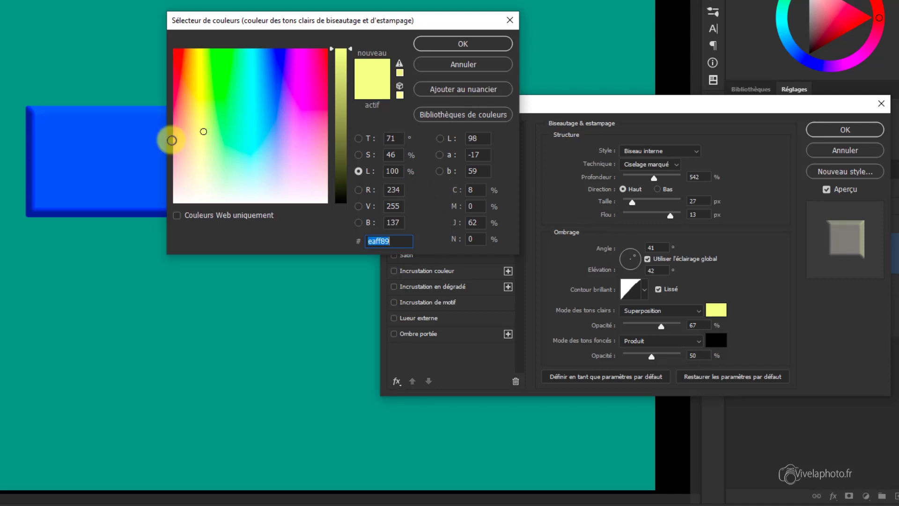
{"action": "mouse_move", "coordinate": [181, 125]}
{"action": "left_mouse_down"}
{"action": "mouse_move", "coordinate": [195, 84]}
{"action": "mouse_move", "coordinate": [180, 59]}
{"action": "left_mouse_up"}
{"action": "left_click", "coordinate": [470, 44]}
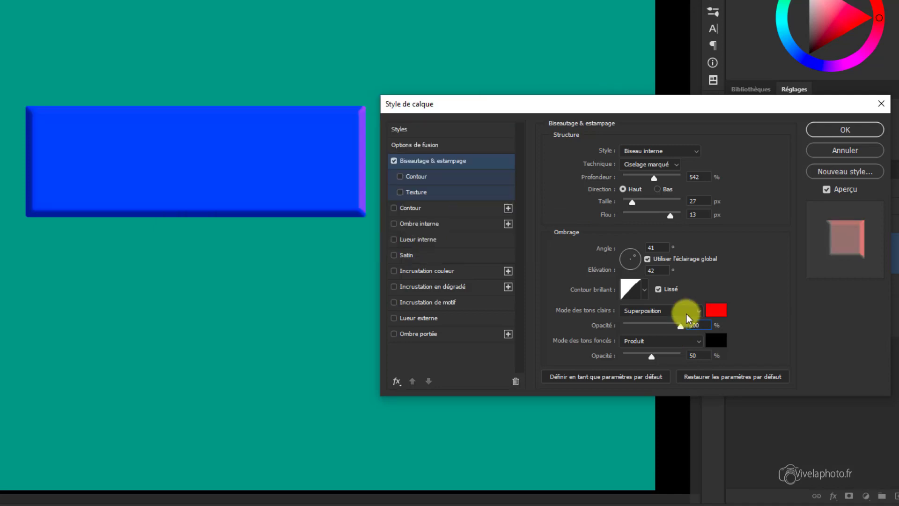
Step: Set the bevel's highlight colour back to white #ffffff and its opacity to 54 %
{"action": "left_click_drag", "start_coordinate": [676, 324], "coordinate": [637, 326]}
{"action": "left_click_drag", "start_coordinate": [652, 328], "coordinate": [650, 329]}
{"action": "left_click", "coordinate": [715, 312]}
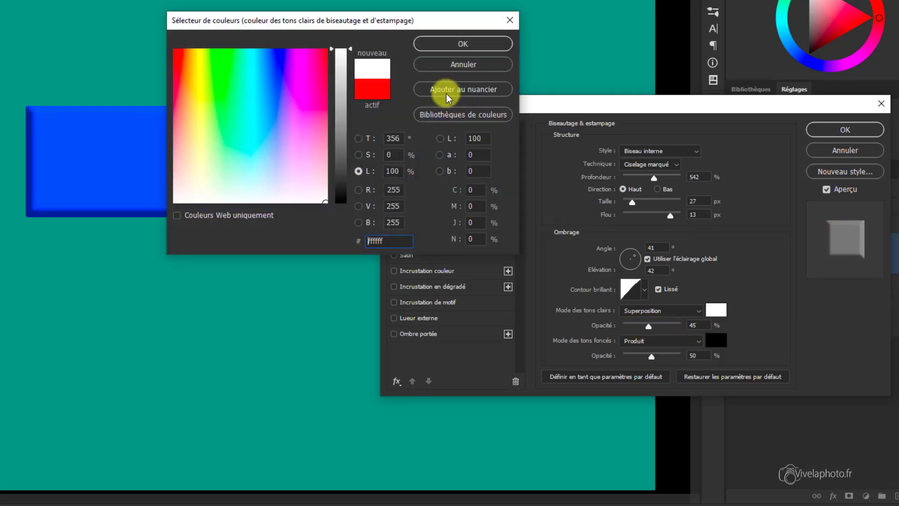
{"action": "left_click", "coordinate": [453, 39]}
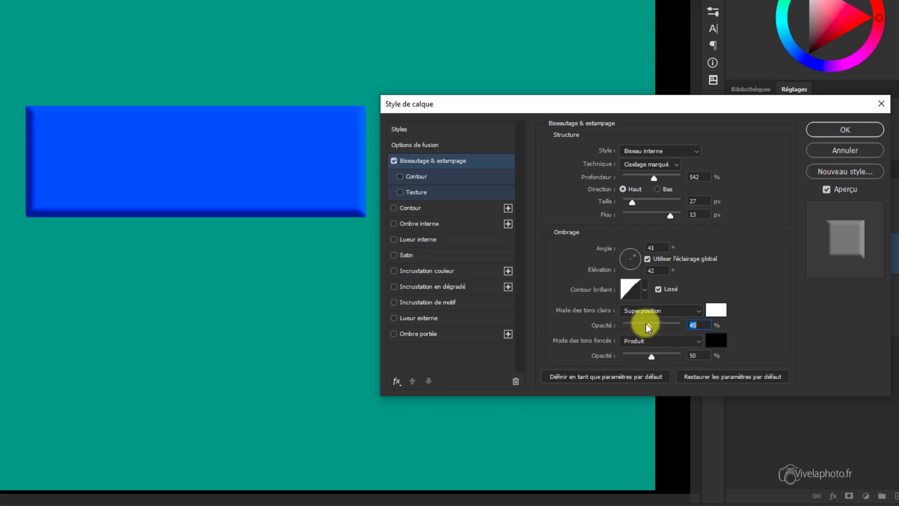
{"action": "left_click_drag", "start_coordinate": [645, 324], "coordinate": [653, 329]}
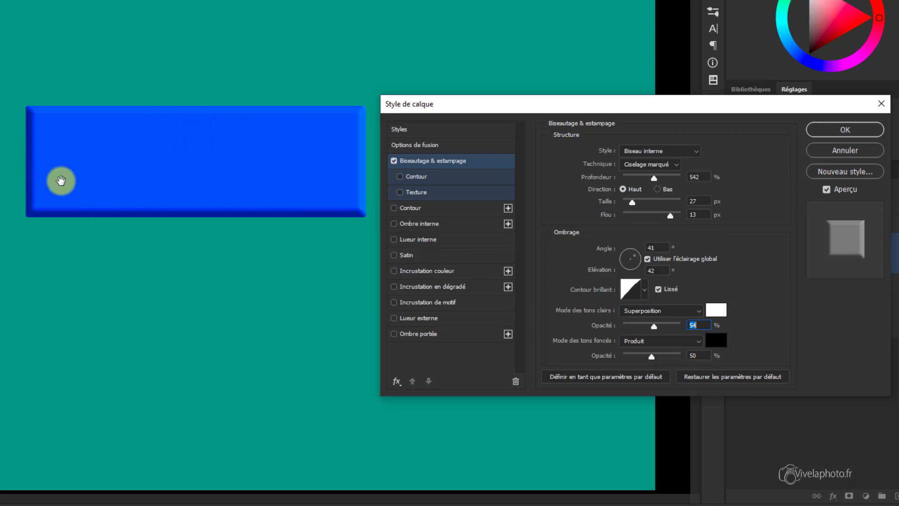
Step: Try Couleur plus claire as the bevel's shadow blend mode and return to Produit
{"action": "left_click", "coordinate": [698, 340]}
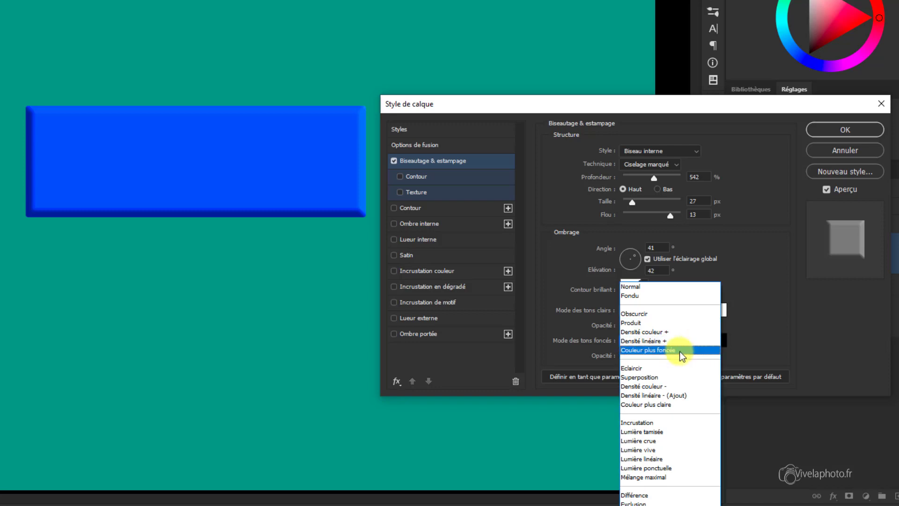
{"action": "left_click", "coordinate": [662, 406]}
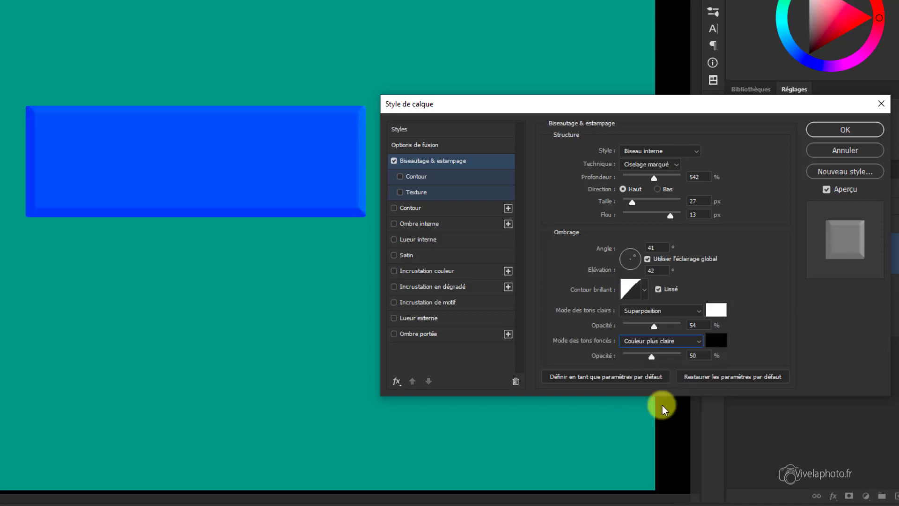
{"action": "left_click", "coordinate": [698, 340]}
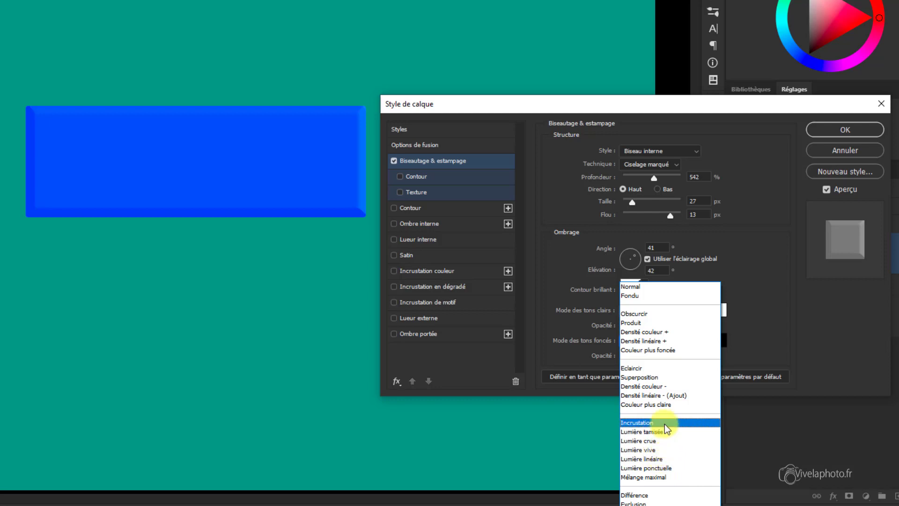
{"action": "left_click", "coordinate": [659, 322]}
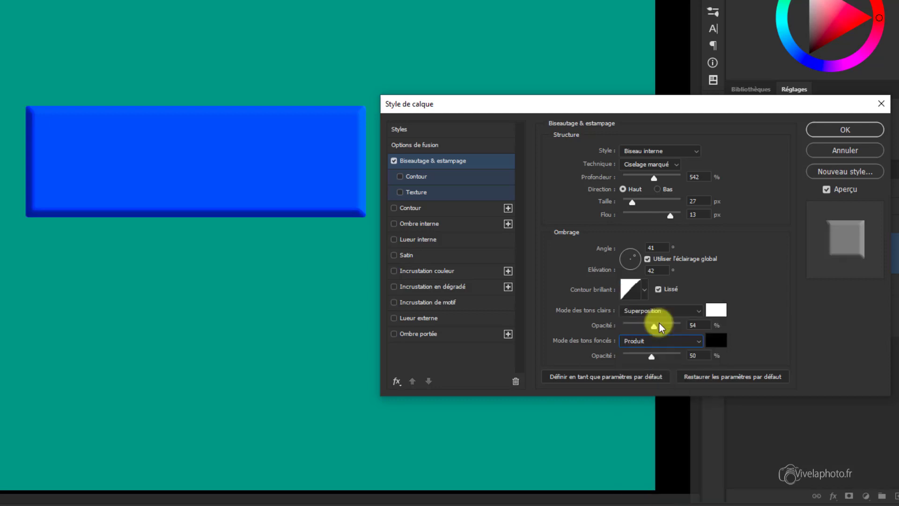
Step: Set the bevel's shadow colour to dark blue #110e9c and the shadow opacity to 70 %
{"action": "left_click", "coordinate": [716, 340]}
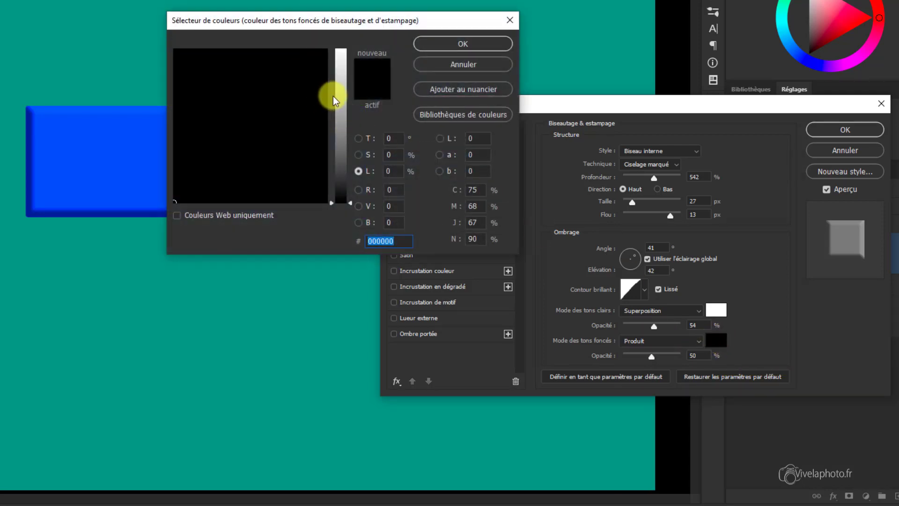
{"action": "left_click", "coordinate": [341, 108]}
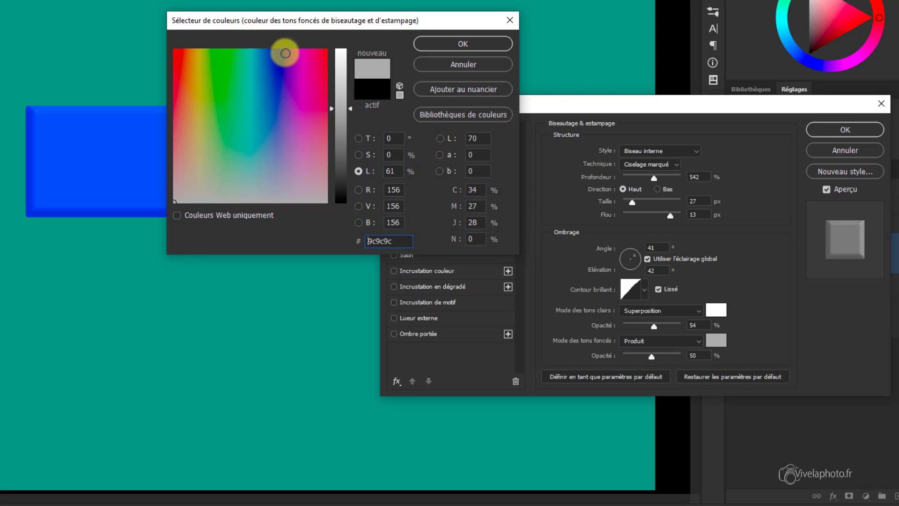
{"action": "left_click", "coordinate": [285, 52]}
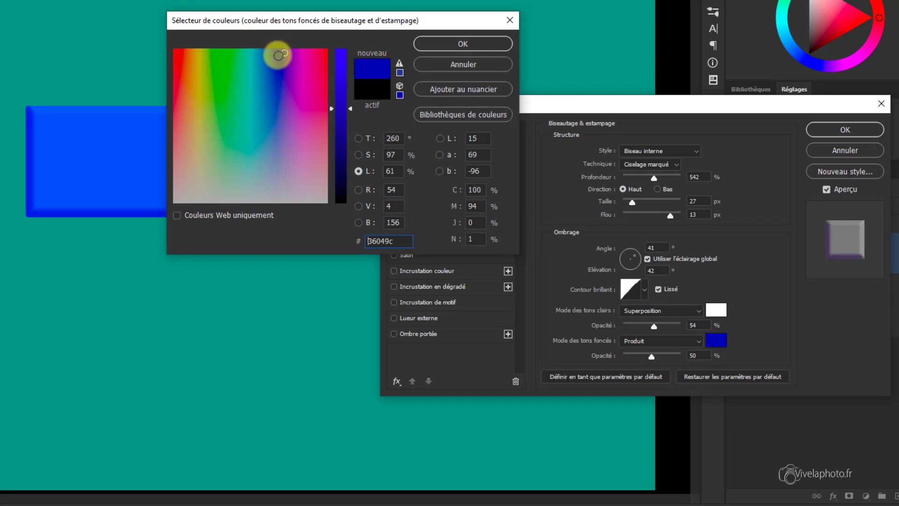
{"action": "left_click_drag", "start_coordinate": [278, 55], "coordinate": [277, 63]}
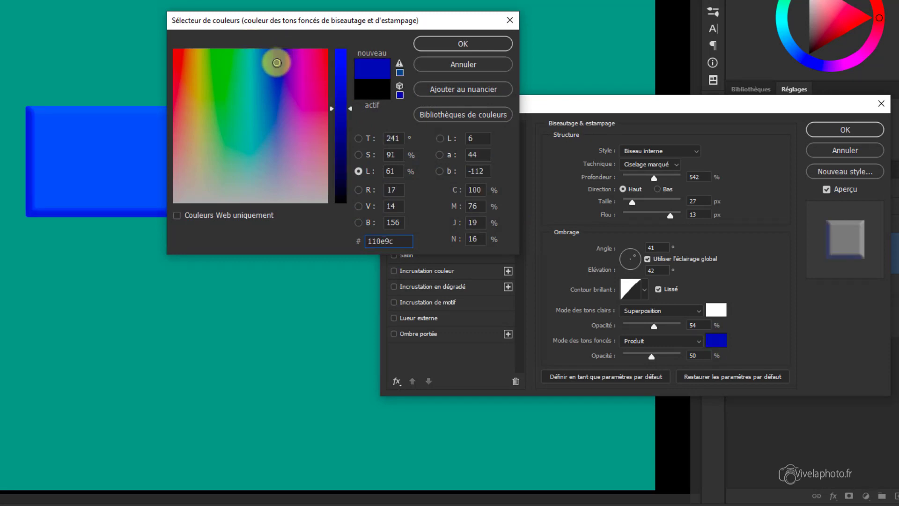
{"action": "key", "text": "Return"}
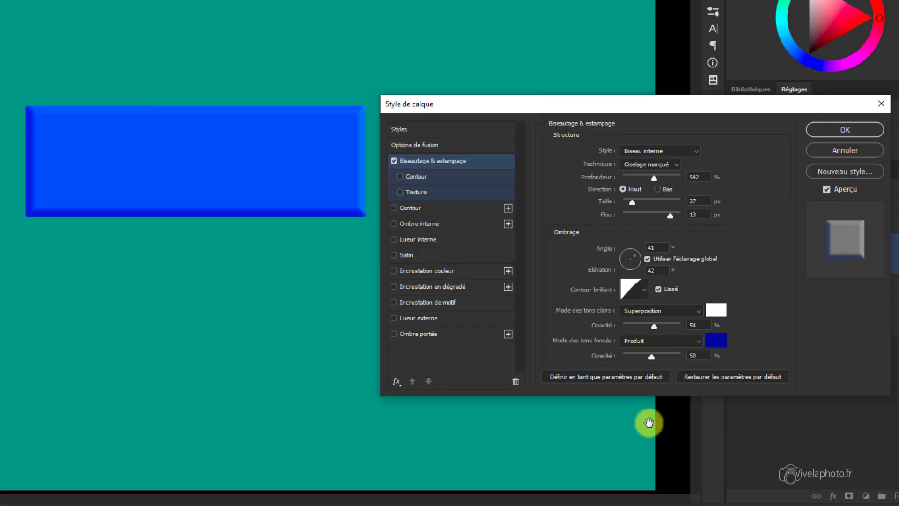
{"action": "left_click_drag", "start_coordinate": [651, 356], "coordinate": [664, 354]}
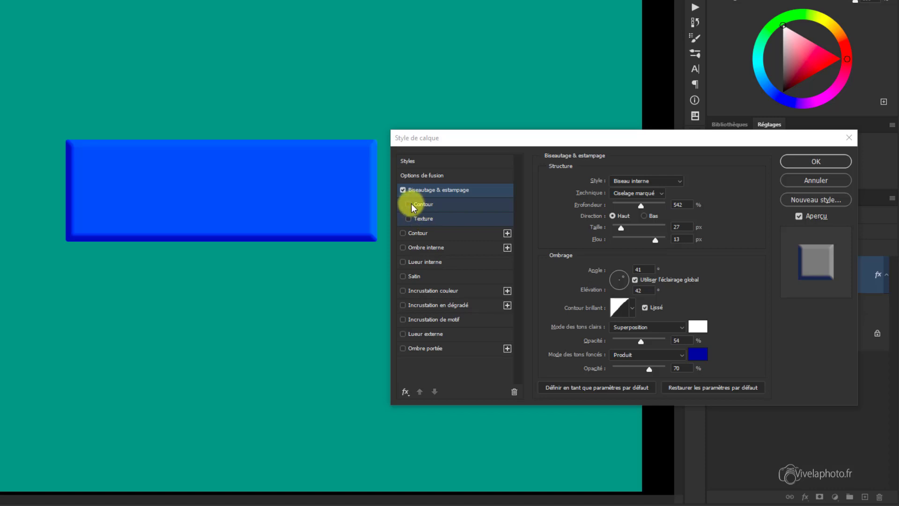
Step: Enable the bevel's Contour option and try several contour shapes, including the multi-peaked, rounded and zigzag presets
{"action": "left_click", "coordinate": [408, 204]}
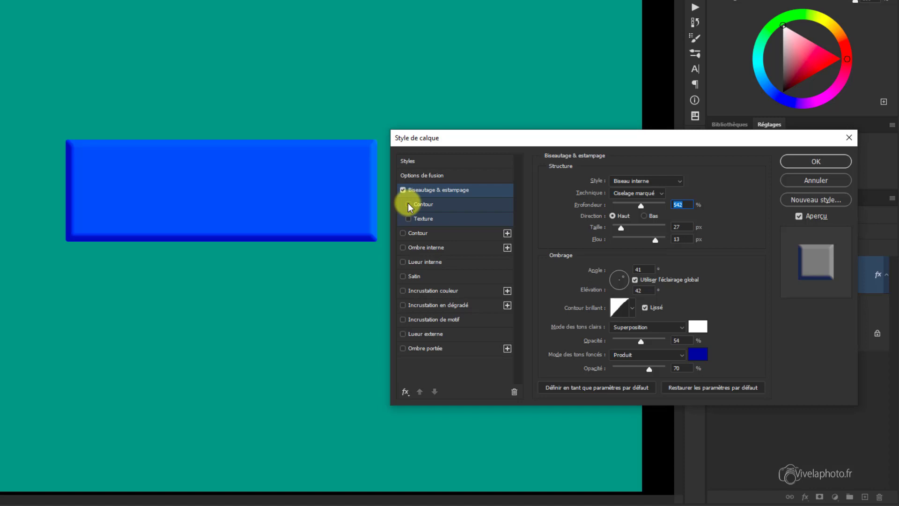
{"action": "left_click", "coordinate": [408, 205]}
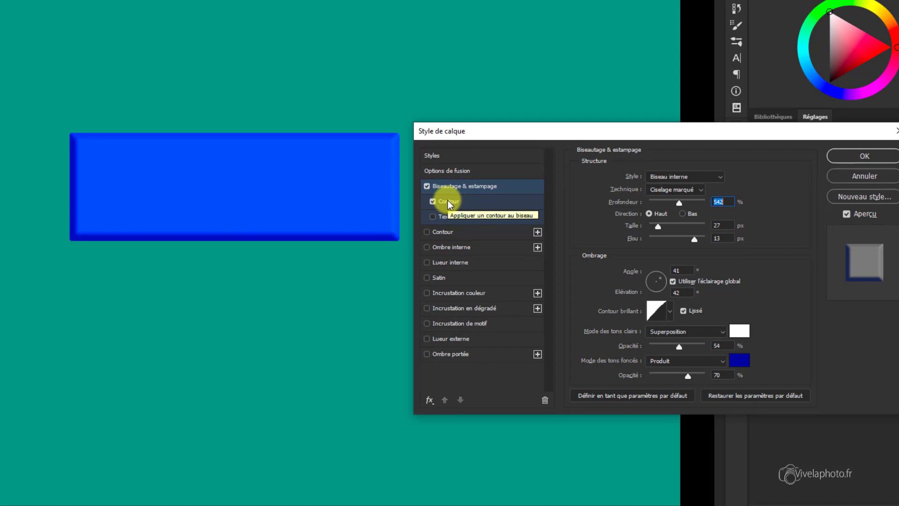
{"action": "left_click", "coordinate": [448, 201]}
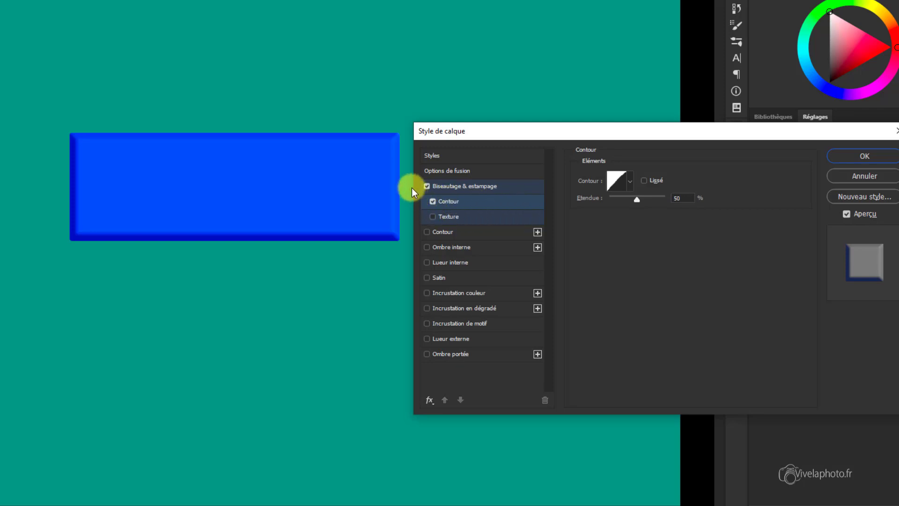
{"action": "left_click", "coordinate": [630, 180]}
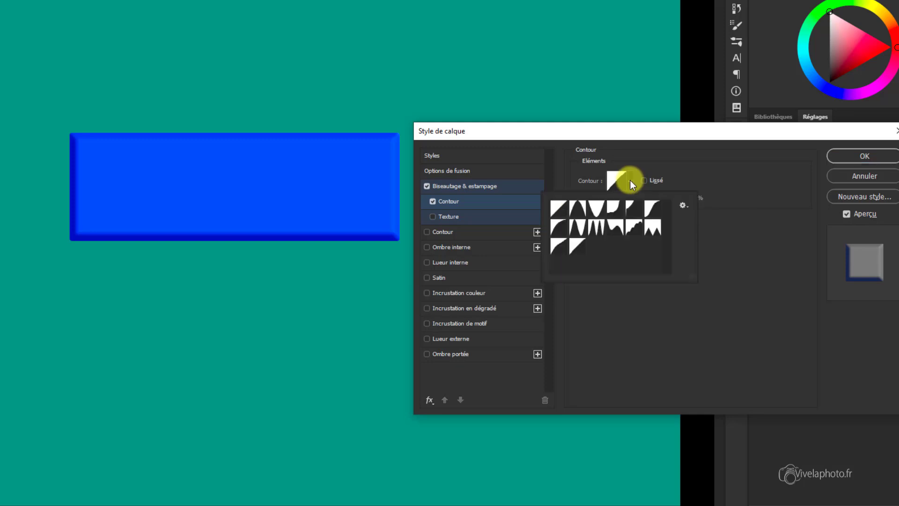
{"action": "left_click", "coordinate": [589, 229]}
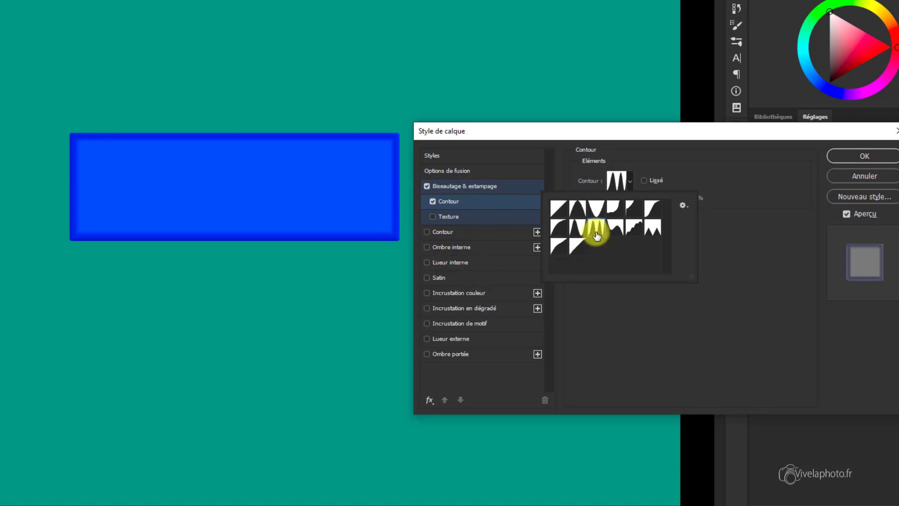
{"action": "left_click", "coordinate": [558, 231]}
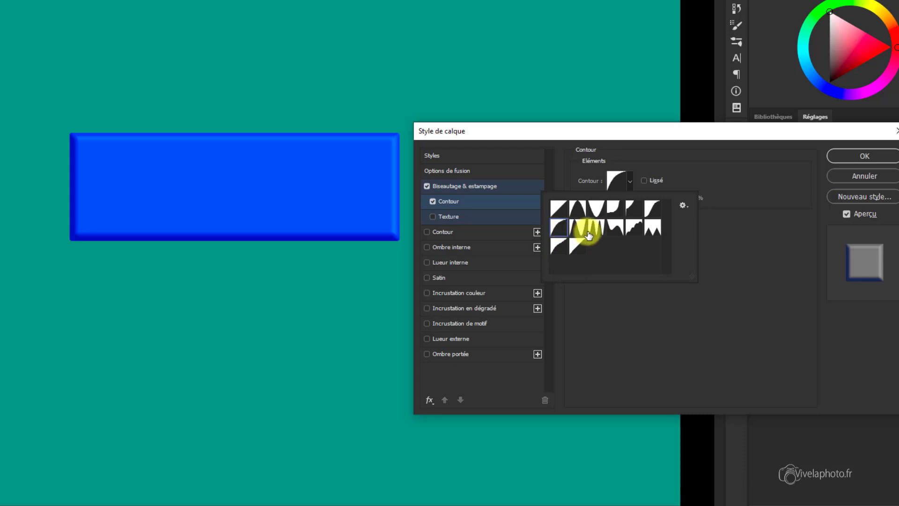
{"action": "left_click", "coordinate": [652, 232]}
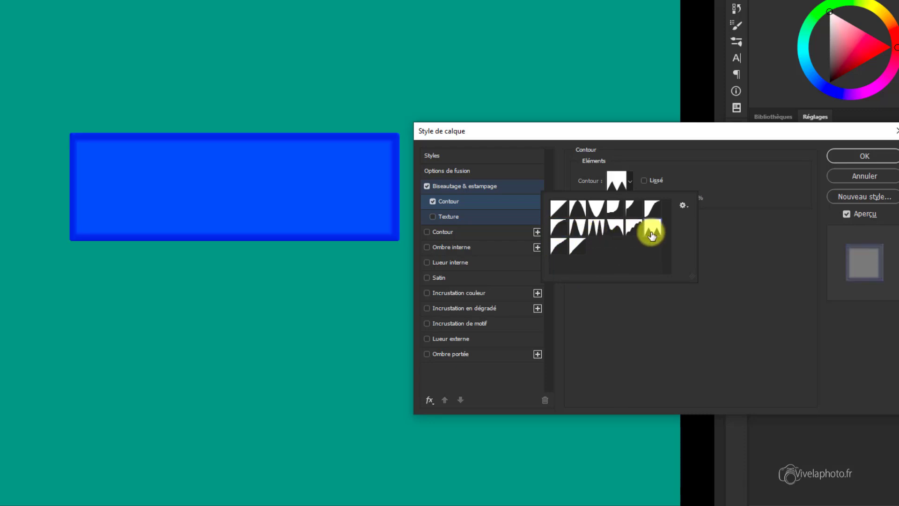
Step: Choose the rounded slope preset in the last row as the bevel's contour, enable Lissé and set Étendue to 66 %
{"action": "left_click", "coordinate": [558, 247]}
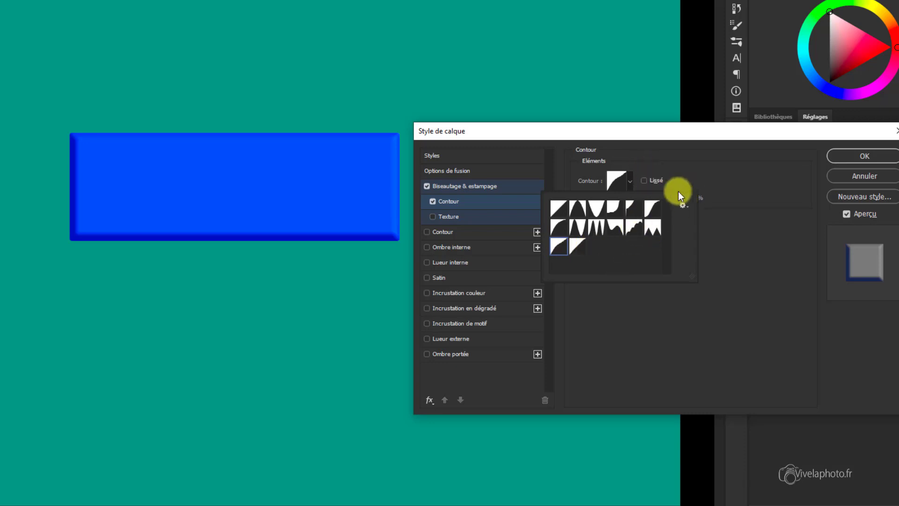
{"action": "left_click", "coordinate": [717, 176]}
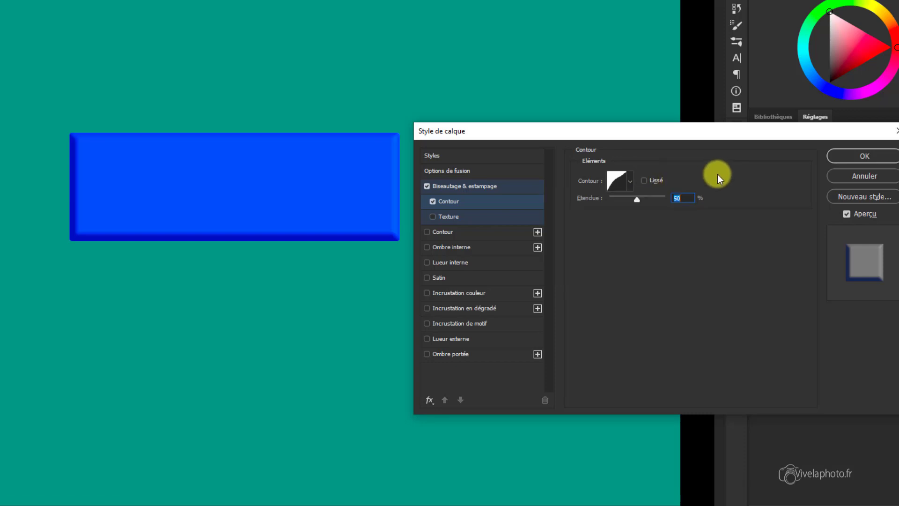
{"action": "left_click", "coordinate": [645, 181]}
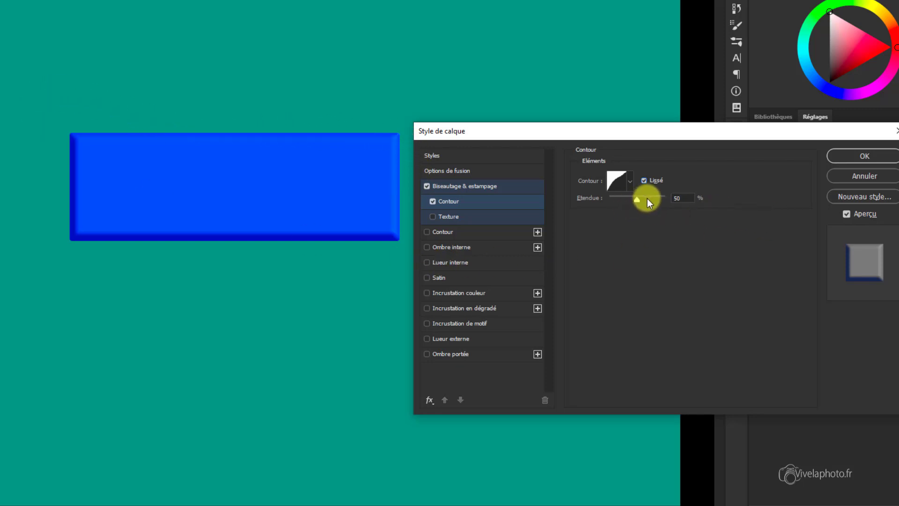
{"action": "mouse_move", "coordinate": [636, 198]}
{"action": "left_mouse_down"}
{"action": "mouse_move", "coordinate": [652, 199]}
{"action": "mouse_move", "coordinate": [606, 198]}
{"action": "mouse_move", "coordinate": [673, 211]}
{"action": "mouse_move", "coordinate": [650, 210]}
{"action": "left_mouse_up"}
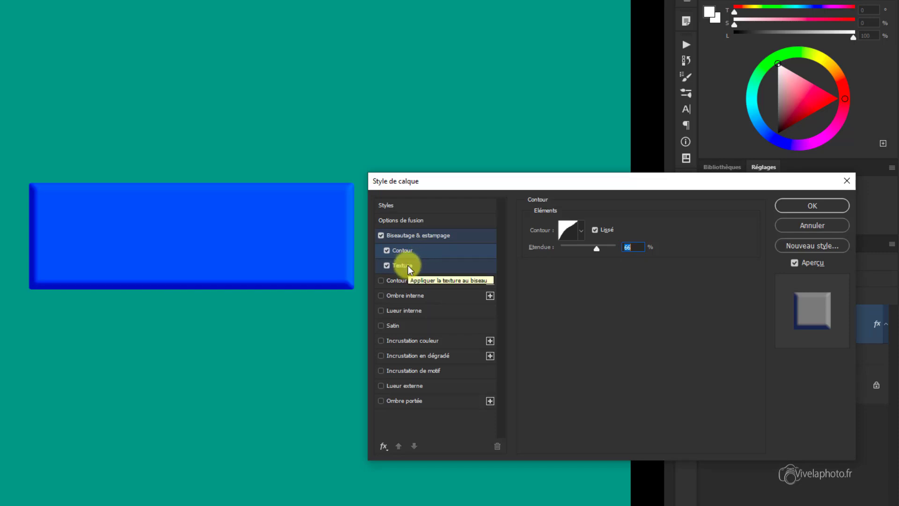
Step: Enable Texture on the bevel and choose the green-and-orange pattern from the Herbe group as its motif
{"action": "left_click", "coordinate": [408, 265]}
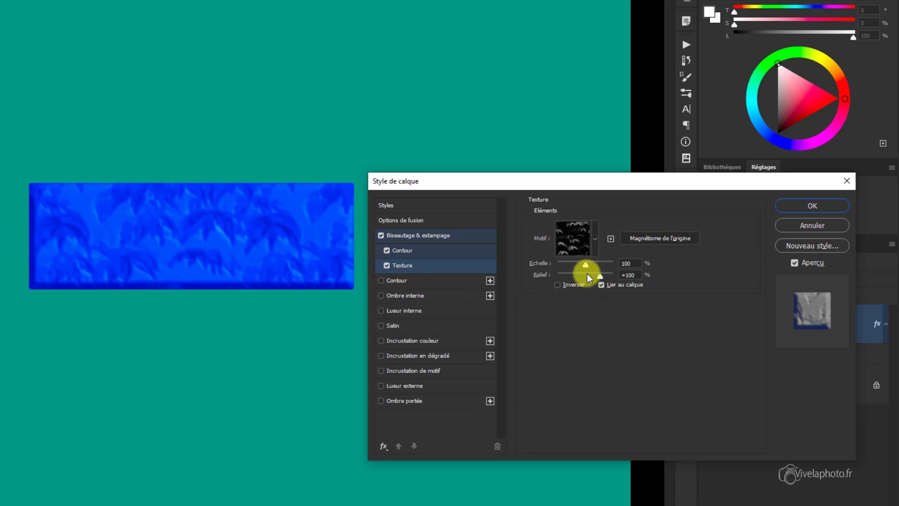
{"action": "left_click", "coordinate": [594, 240]}
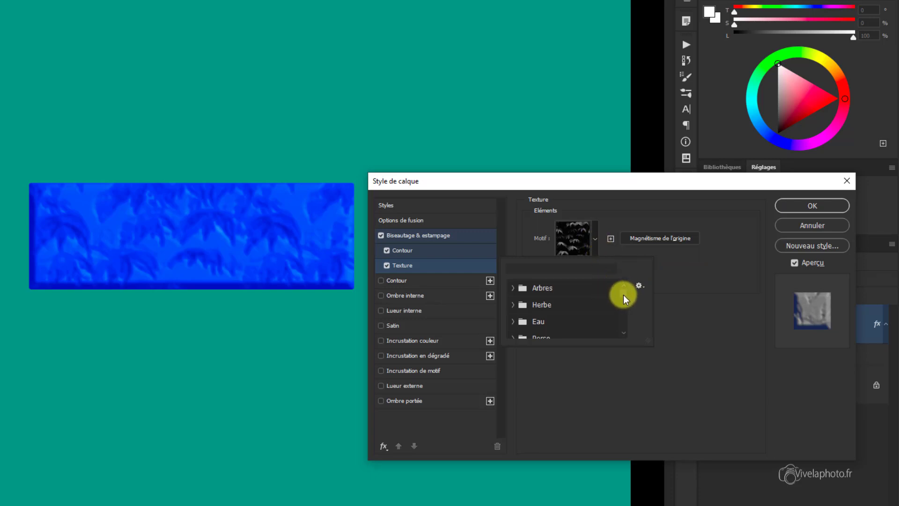
{"action": "left_click_drag", "start_coordinate": [623, 294], "coordinate": [624, 316]}
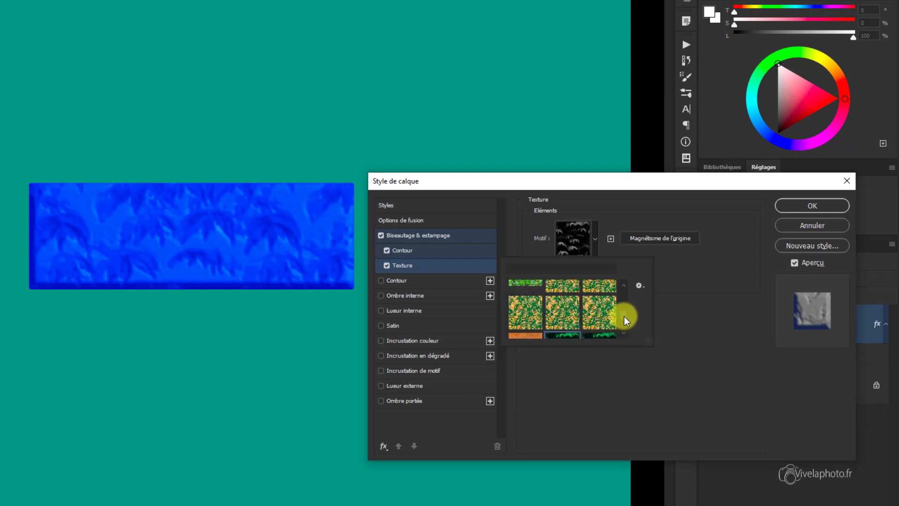
{"action": "left_click", "coordinate": [564, 316]}
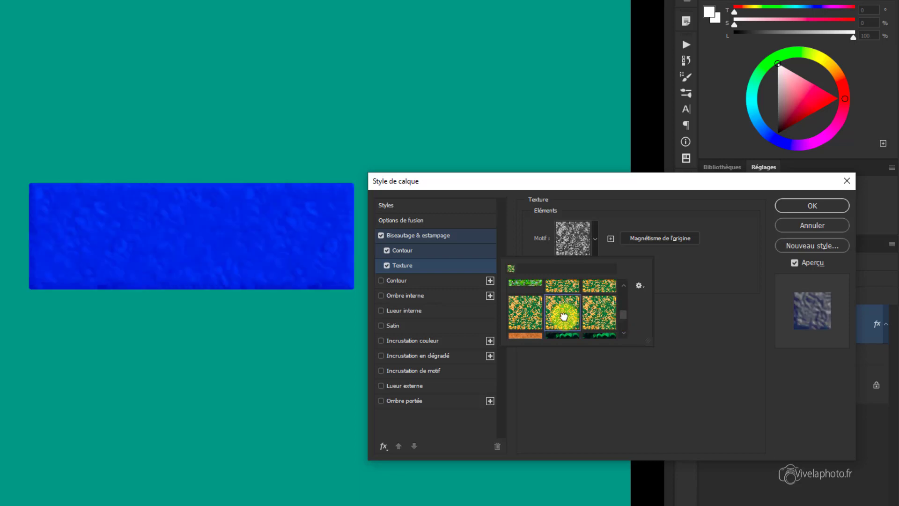
{"action": "left_click_drag", "start_coordinate": [621, 322], "coordinate": [623, 306]}
{"action": "left_click", "coordinate": [548, 311]}
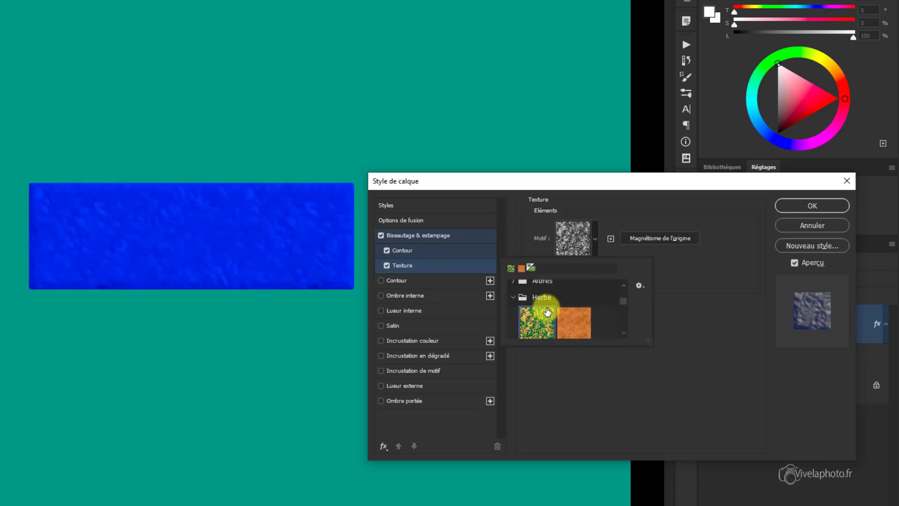
{"action": "left_click", "coordinate": [639, 286]}
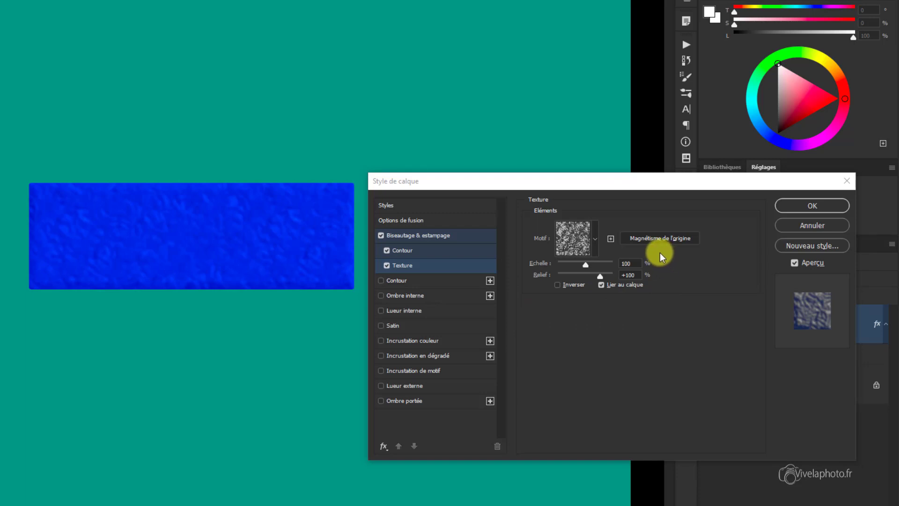
Step: Try shifting the texture pattern inside the rectangle and resetting its position with Magnétisme de l'origine
{"action": "left_click", "coordinate": [228, 261]}
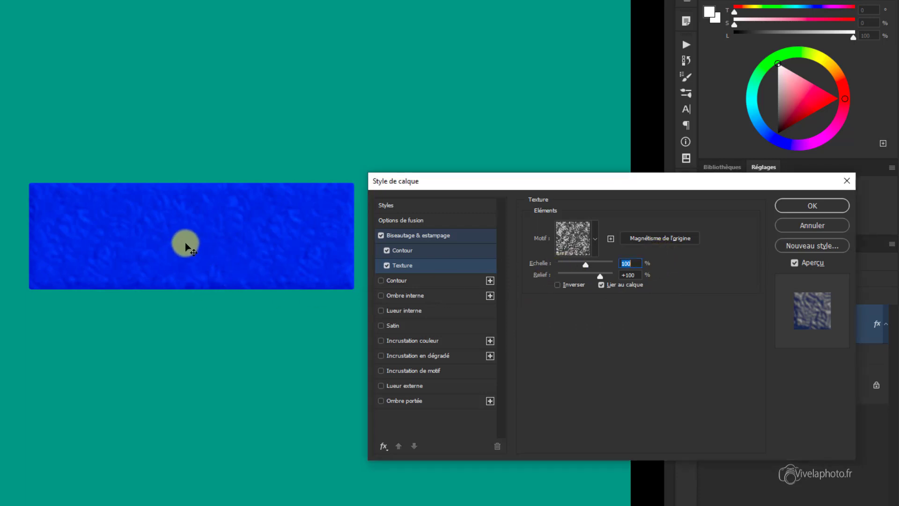
{"action": "left_click_drag", "start_coordinate": [191, 243], "coordinate": [137, 247]}
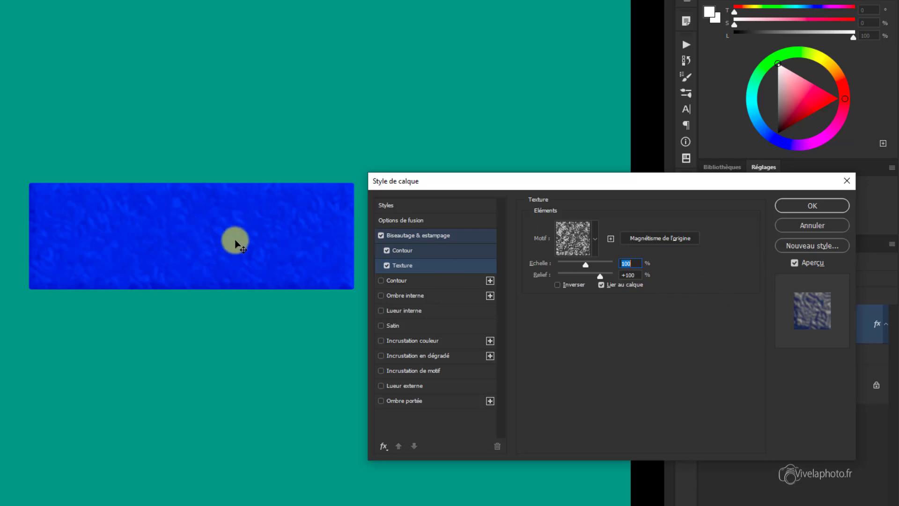
{"action": "left_click", "coordinate": [657, 239]}
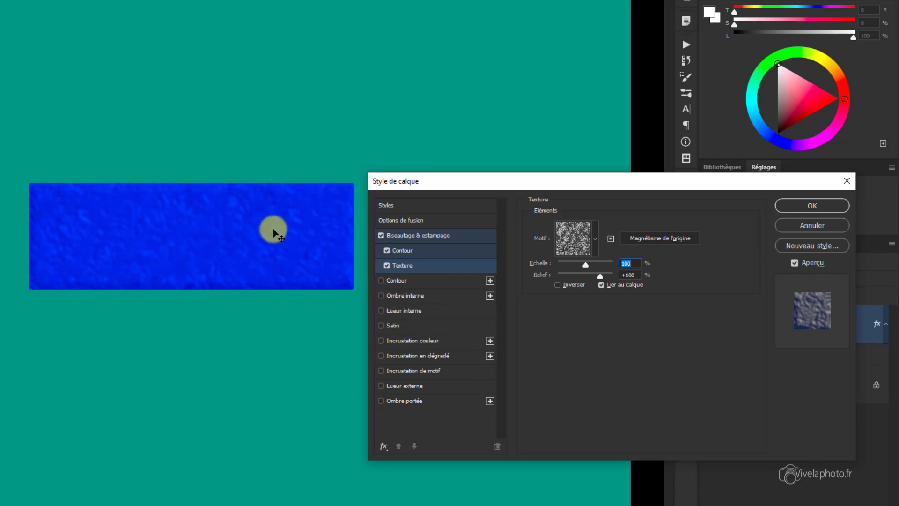
{"action": "left_click_drag", "start_coordinate": [273, 229], "coordinate": [227, 243]}
Step: Set the bevel texture's Échelle to 29 % and its Relief to +6 %
{"action": "left_click", "coordinate": [623, 264]}
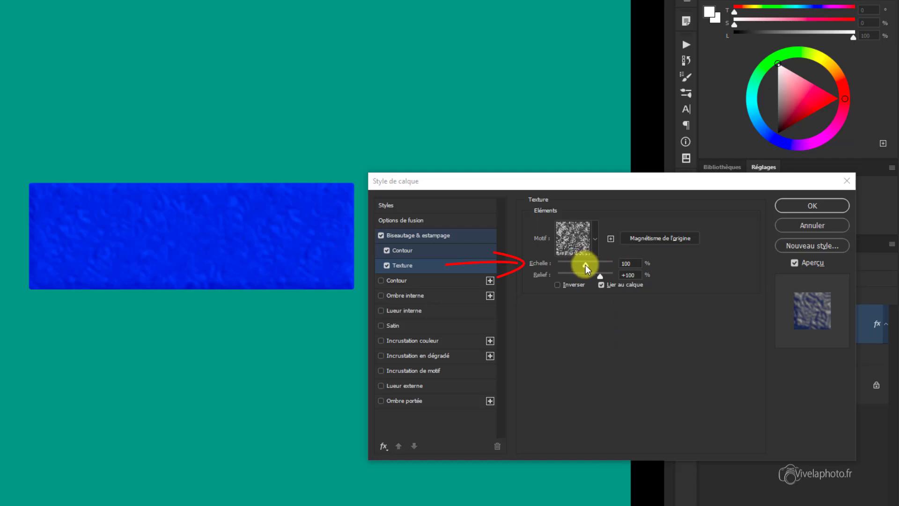
{"action": "left_click", "coordinate": [586, 265]}
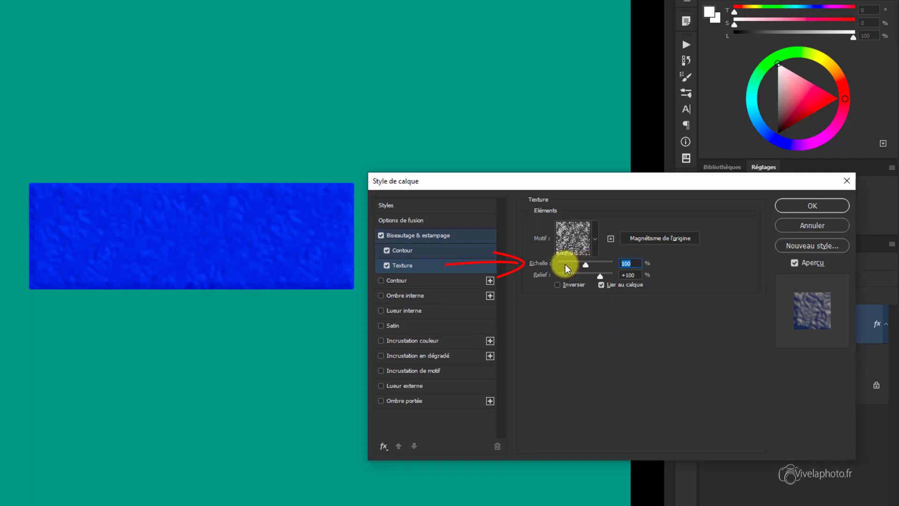
{"action": "left_click", "coordinate": [569, 265]}
{"action": "left_click_drag", "start_coordinate": [569, 266], "coordinate": [568, 266]}
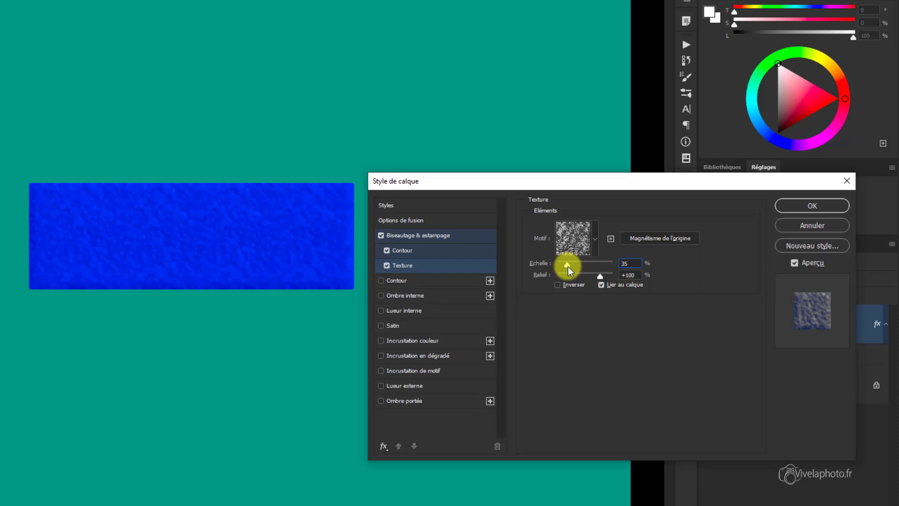
{"action": "mouse_move", "coordinate": [568, 266]}
{"action": "left_mouse_down"}
{"action": "mouse_move", "coordinate": [615, 269]}
{"action": "mouse_move", "coordinate": [566, 278]}
{"action": "left_mouse_up"}
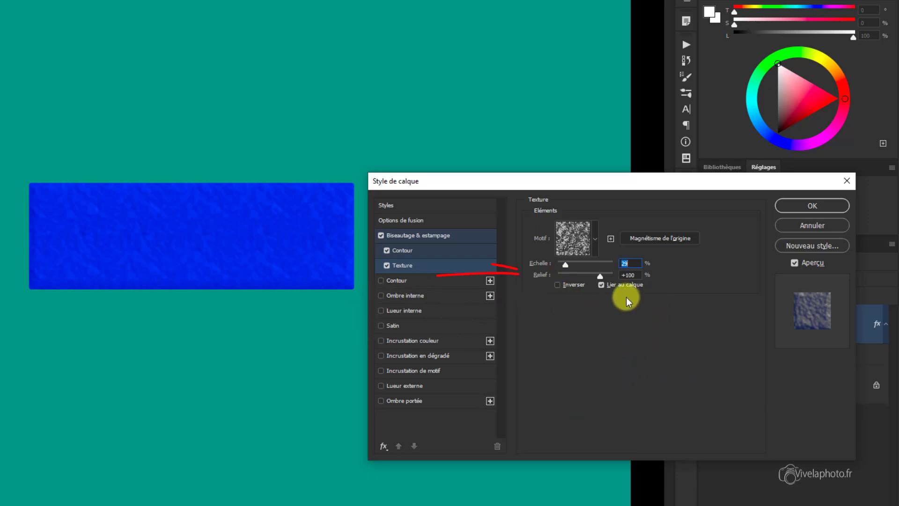
{"action": "mouse_move", "coordinate": [603, 274]}
{"action": "left_mouse_down"}
{"action": "mouse_move", "coordinate": [566, 275]}
{"action": "mouse_move", "coordinate": [588, 279]}
{"action": "left_mouse_up"}
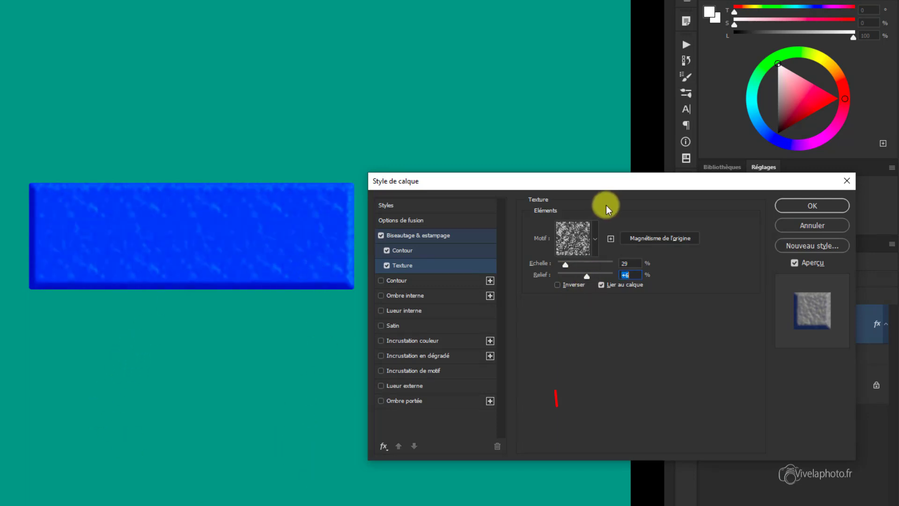
Step: Try Inverser on the texture, turn off Lier au calque and apply the layer style
{"action": "left_click", "coordinate": [557, 284]}
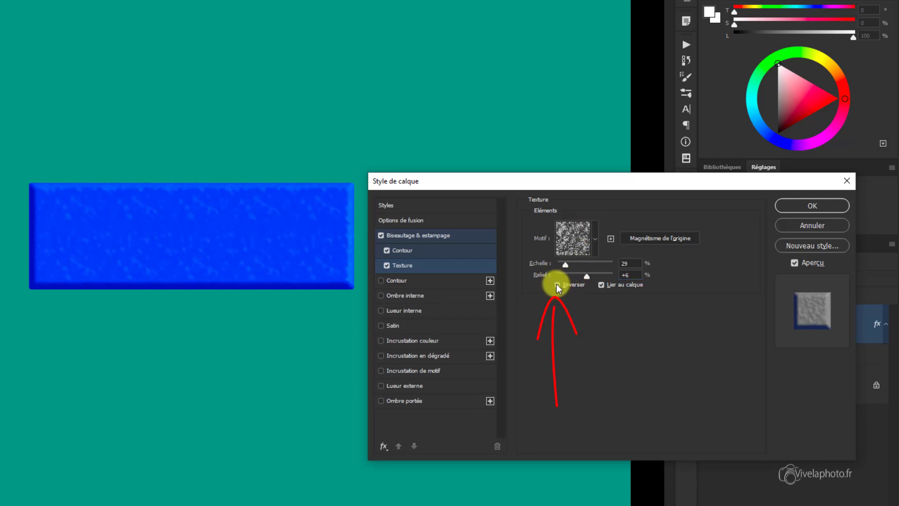
{"action": "left_click", "coordinate": [556, 285]}
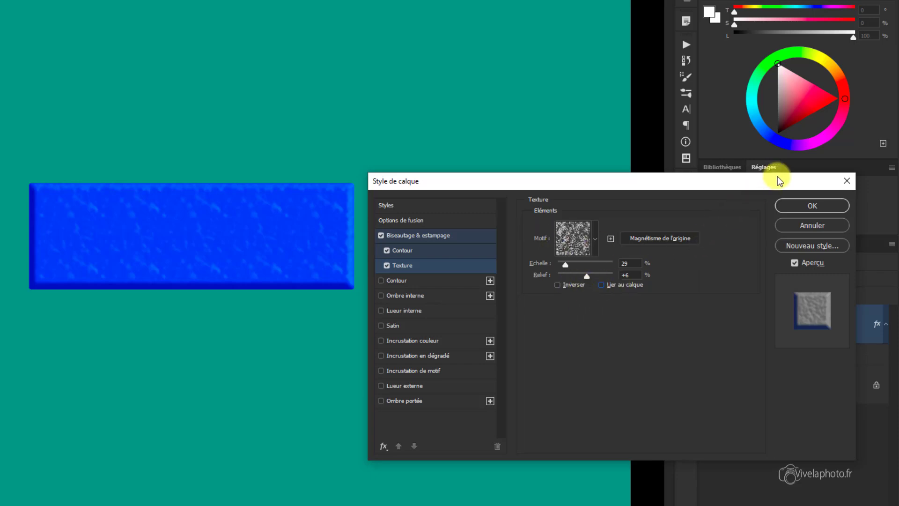
{"action": "left_click", "coordinate": [820, 204]}
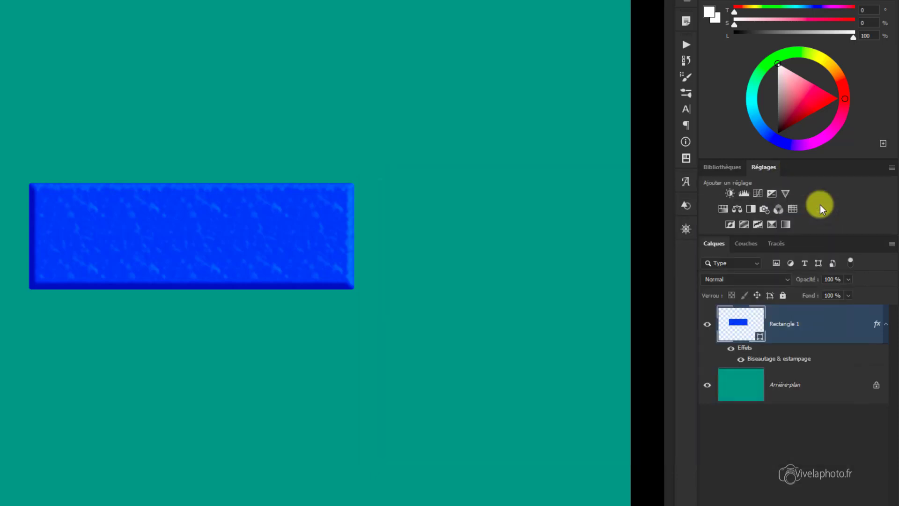
Step: Move the textured rectangle slightly up and to the left, and toggle its layer effects off and back on
{"action": "mouse_move", "coordinate": [159, 253]}
{"action": "left_mouse_down"}
{"action": "mouse_move", "coordinate": [228, 268]}
{"action": "mouse_move", "coordinate": [307, 412]}
{"action": "mouse_move", "coordinate": [265, 311]}
{"action": "mouse_move", "coordinate": [170, 201]}
{"action": "mouse_move", "coordinate": [97, 211]}
{"action": "mouse_move", "coordinate": [144, 269]}
{"action": "mouse_move", "coordinate": [172, 371]}
{"action": "mouse_move", "coordinate": [182, 293]}
{"action": "mouse_move", "coordinate": [253, 203]}
{"action": "mouse_move", "coordinate": [185, 196]}
{"action": "mouse_move", "coordinate": [109, 206]}
{"action": "mouse_move", "coordinate": [74, 270]}
{"action": "mouse_move", "coordinate": [140, 333]}
{"action": "mouse_move", "coordinate": [268, 309]}
{"action": "mouse_move", "coordinate": [319, 287]}
{"action": "mouse_move", "coordinate": [309, 273]}
{"action": "mouse_move", "coordinate": [185, 229]}
{"action": "mouse_move", "coordinate": [145, 244]}
{"action": "mouse_move", "coordinate": [178, 259]}
{"action": "mouse_move", "coordinate": [254, 251]}
{"action": "mouse_move", "coordinate": [202, 254]}
{"action": "mouse_move", "coordinate": [371, 262]}
{"action": "mouse_move", "coordinate": [169, 262]}
{"action": "left_mouse_up"}
{"action": "left_click_drag", "start_coordinate": [145, 263], "coordinate": [148, 233]}
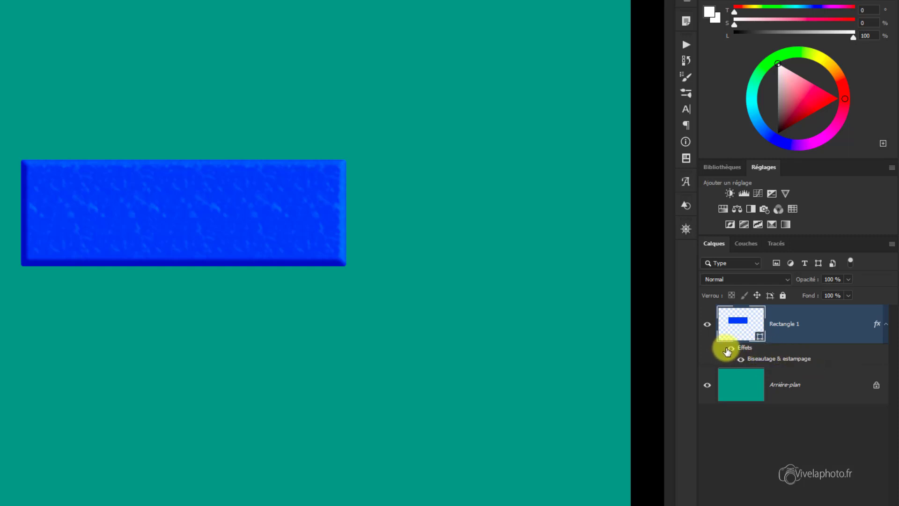
{"action": "left_click", "coordinate": [729, 350]}
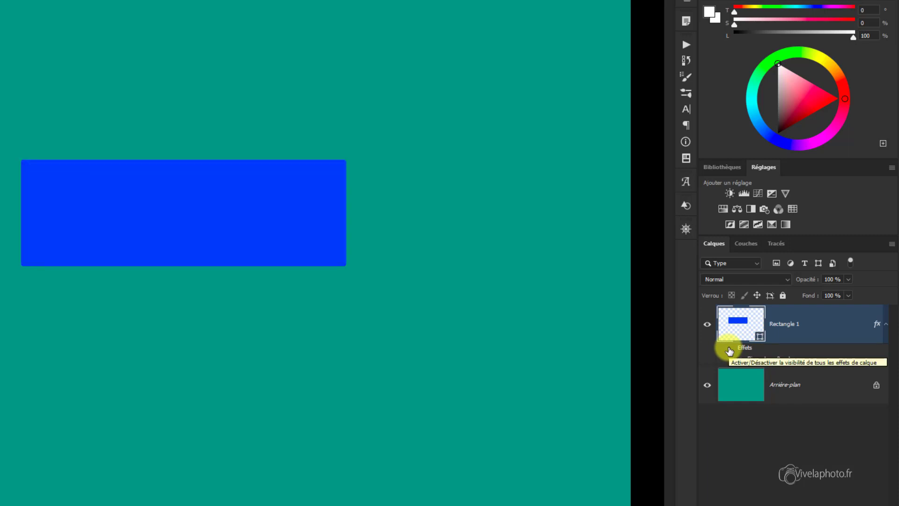
{"action": "left_click", "coordinate": [729, 350]}
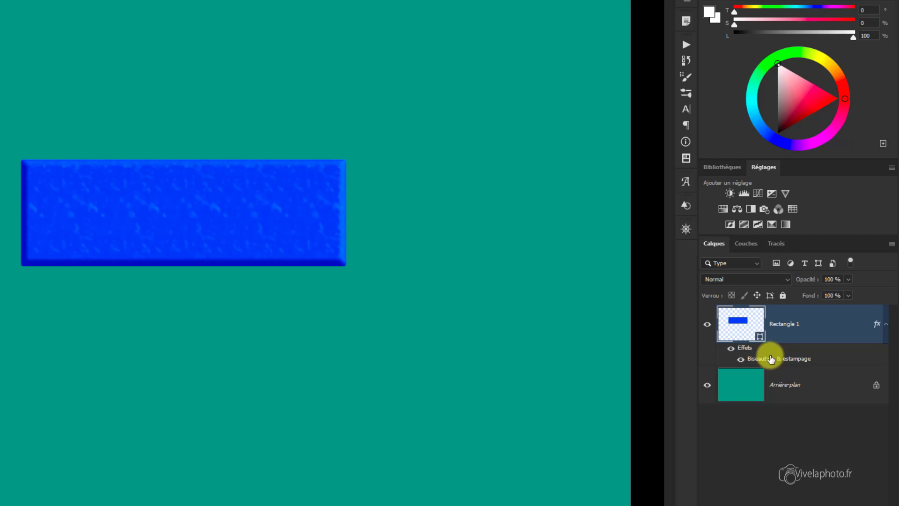
Step: Reopen the Texture settings of the rectangle's Biseautage & estampage effect, turn on Lier au calque and apply the style
{"action": "double_click", "coordinate": [770, 359]}
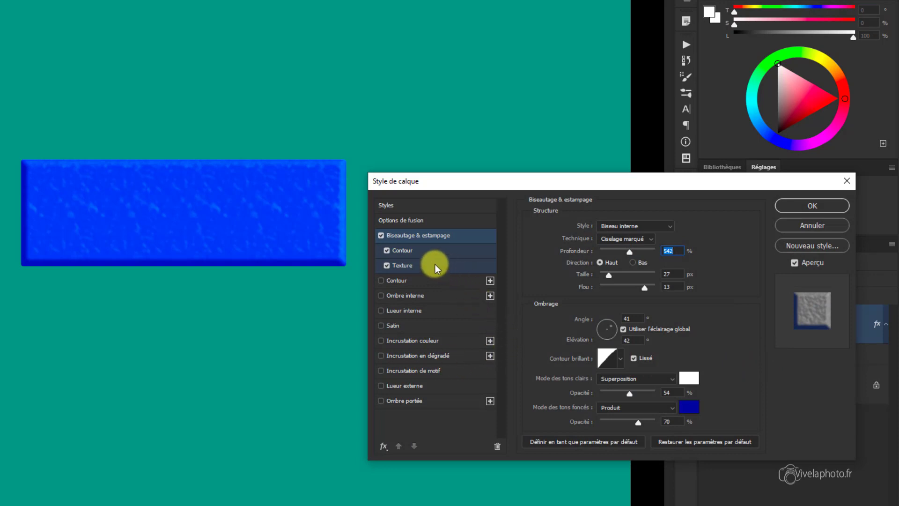
{"action": "left_click", "coordinate": [402, 266]}
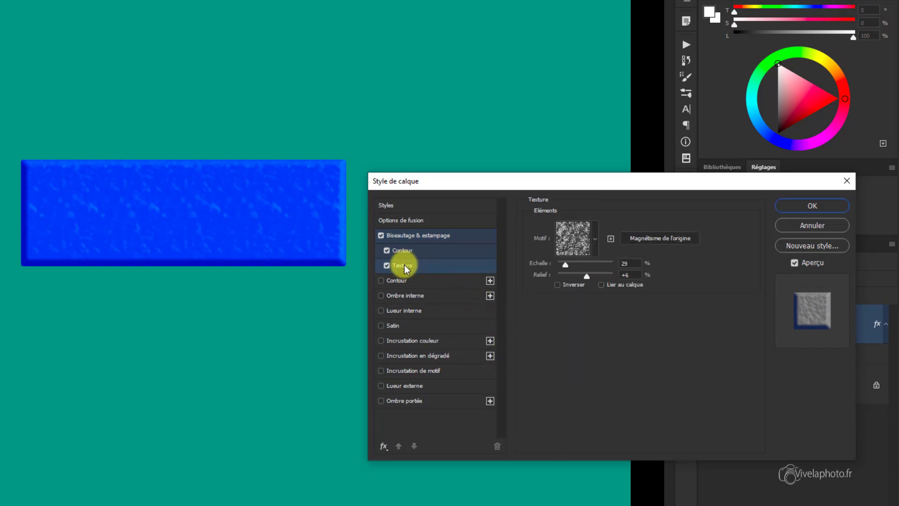
{"action": "left_click", "coordinate": [601, 284]}
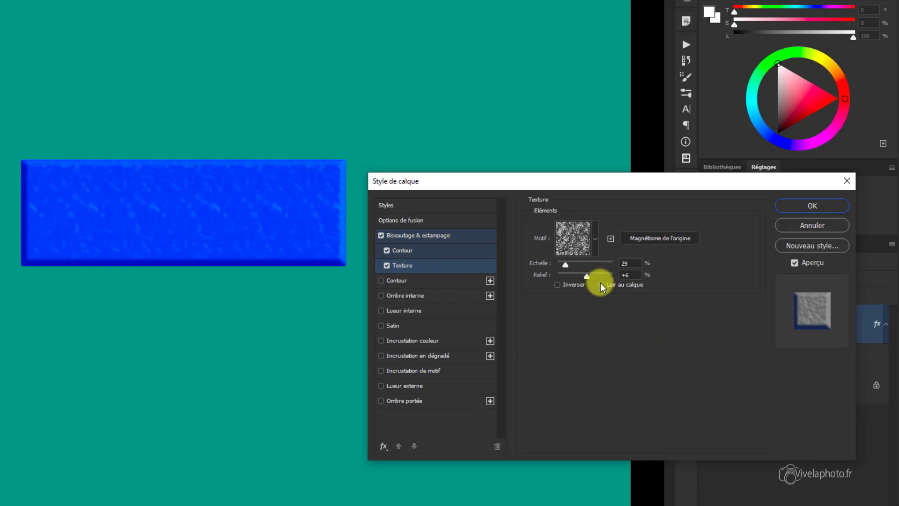
{"action": "left_click", "coordinate": [813, 206]}
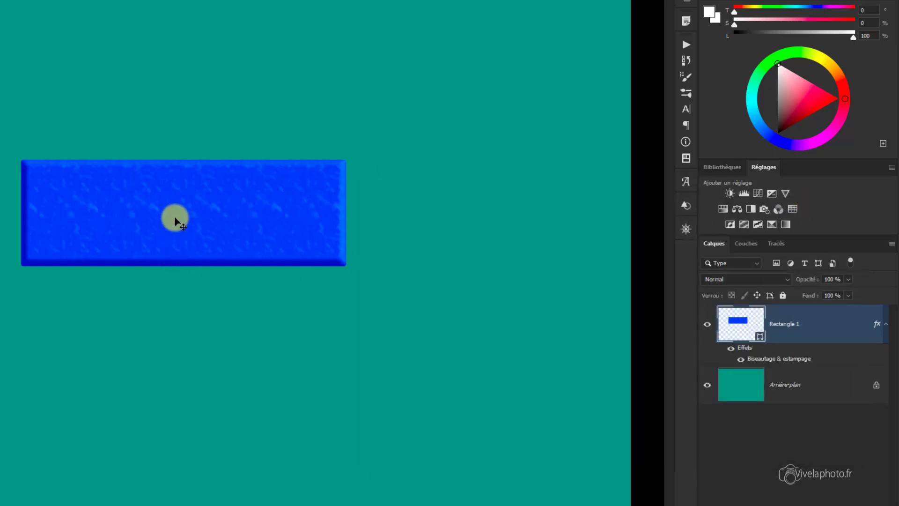
Step: Move the textured blue rectangle to a new place on the canvas with its texture linked to the layer
{"action": "left_click_drag", "start_coordinate": [175, 216], "coordinate": [117, 235]}
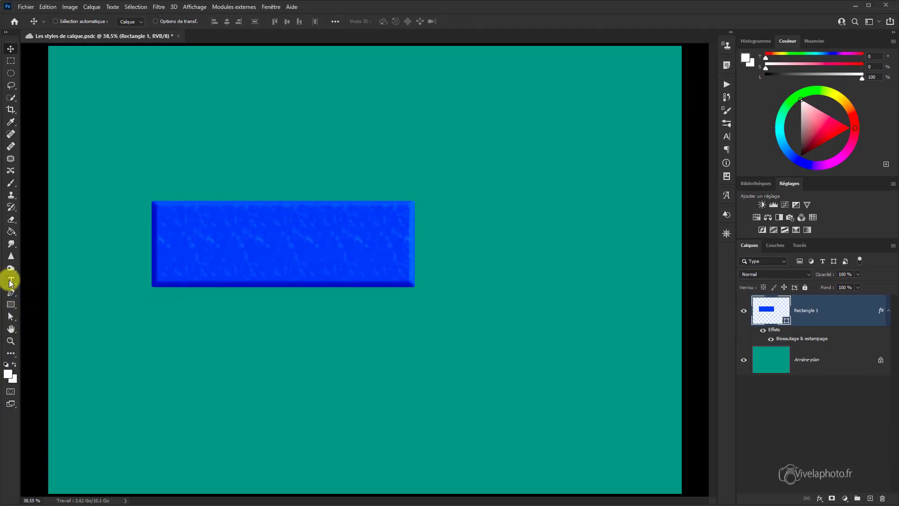
Step: Add the white horizontal text "Valider" at 30 pt on the blue rectangle and move it to the rectangle's centre
{"action": "left_click", "coordinate": [11, 283]}
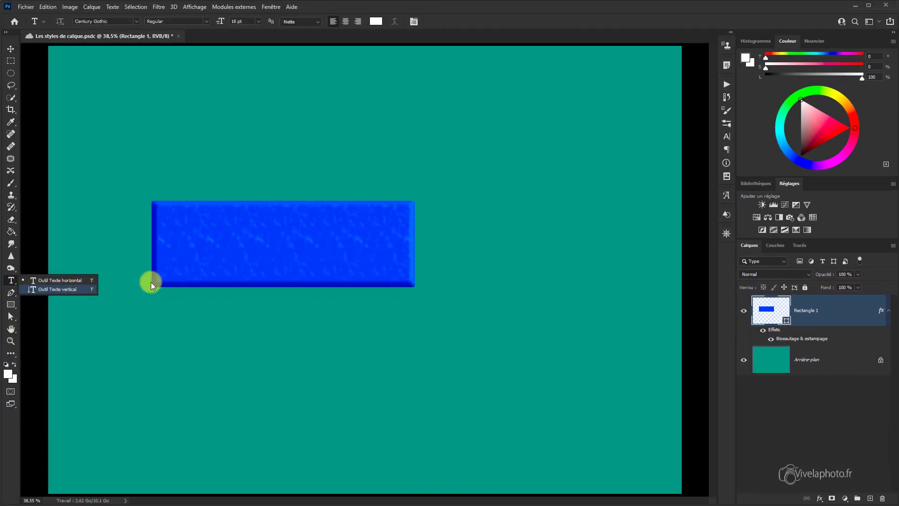
{"action": "left_click", "coordinate": [192, 246]}
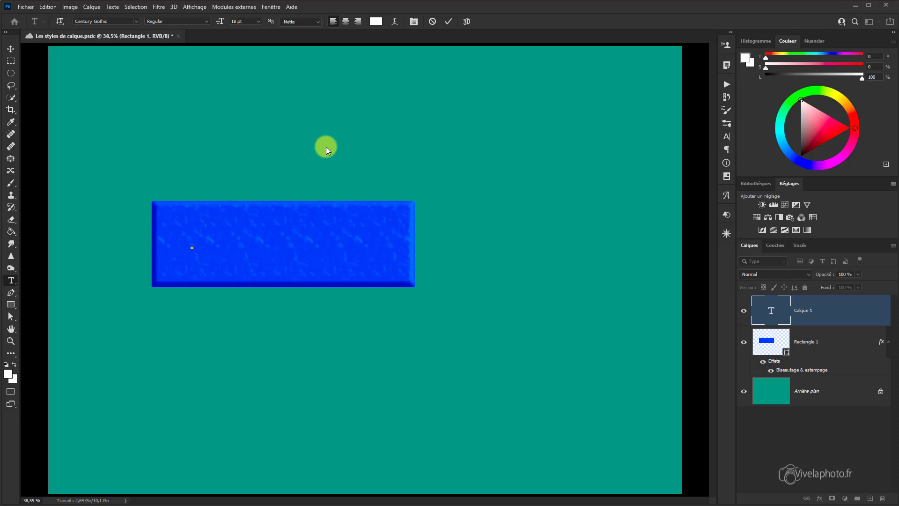
{"action": "left_click", "coordinate": [259, 21]}
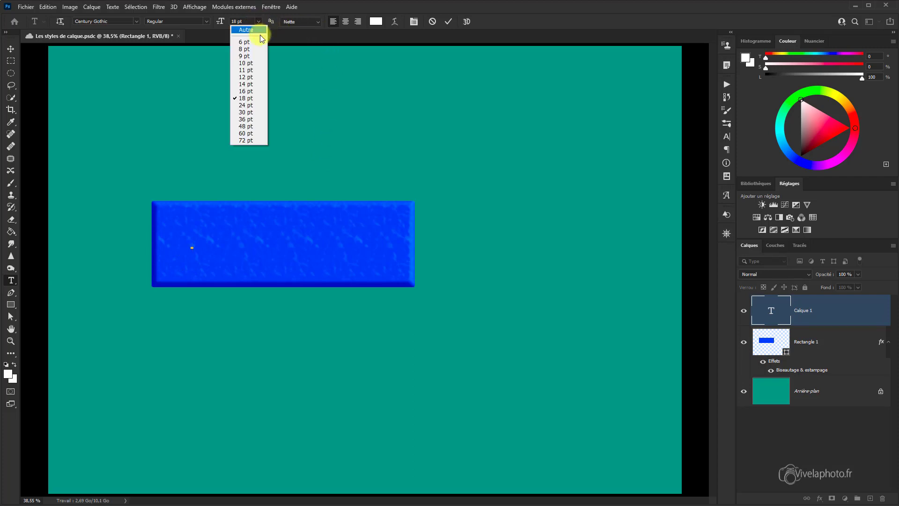
{"action": "left_click", "coordinate": [241, 112]}
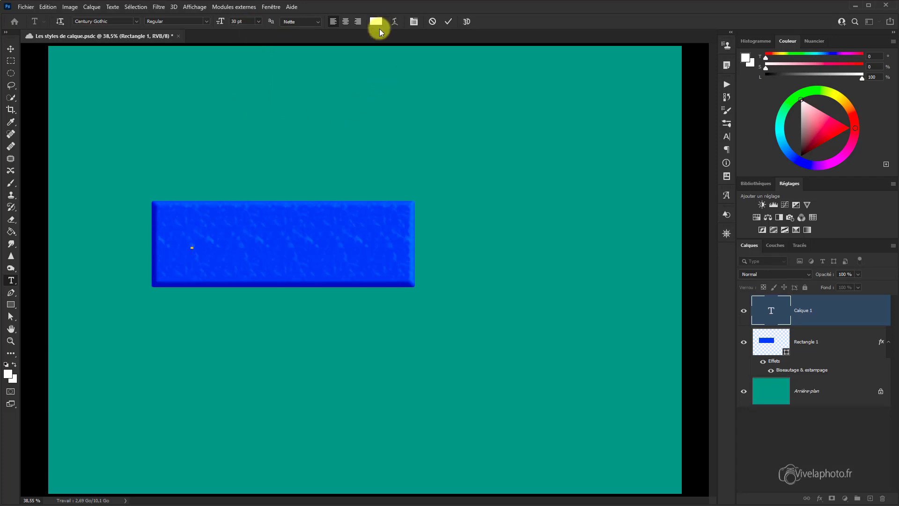
{"action": "type", "text": "Valider"}
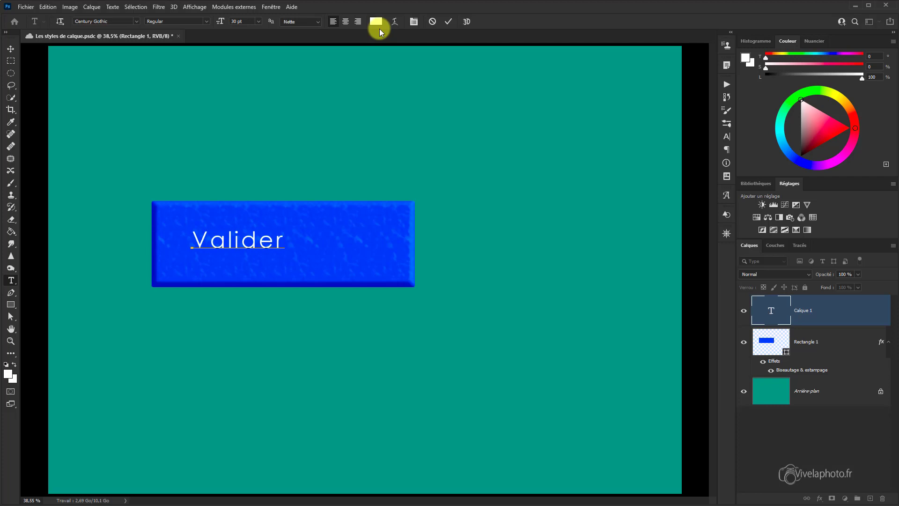
{"action": "left_click", "coordinate": [448, 23]}
{"action": "left_click", "coordinate": [10, 49]}
{"action": "left_click_drag", "start_coordinate": [265, 246], "coordinate": [303, 247]}
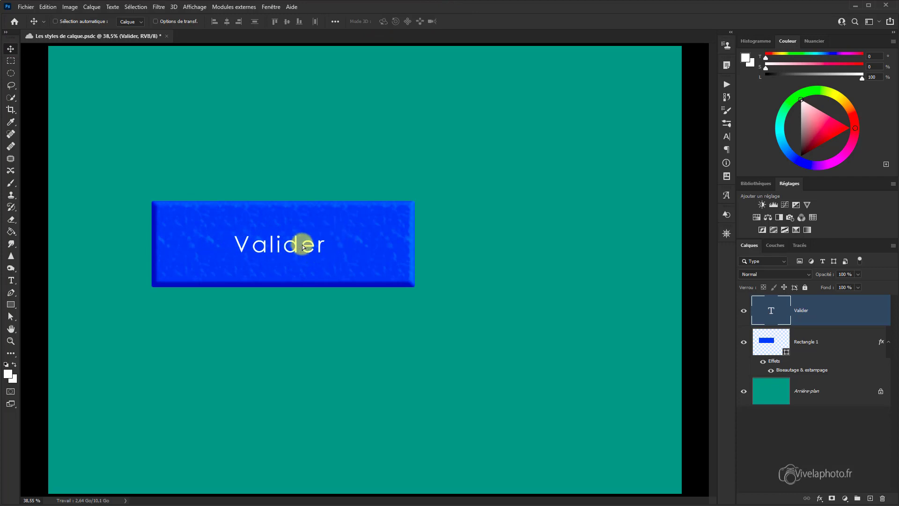
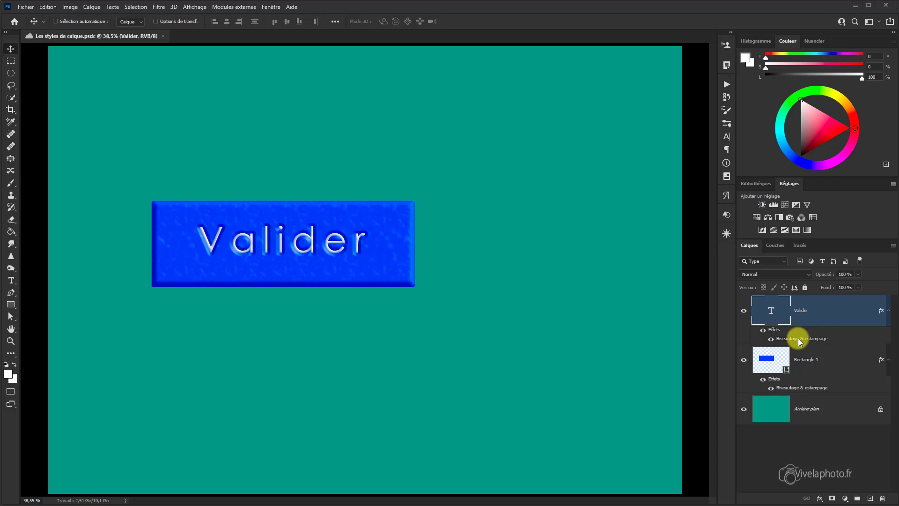
Step: Reopen the Biseautage & estampage settings of the Valider text layer and try the Estampage style
{"action": "double_click", "coordinate": [798, 338]}
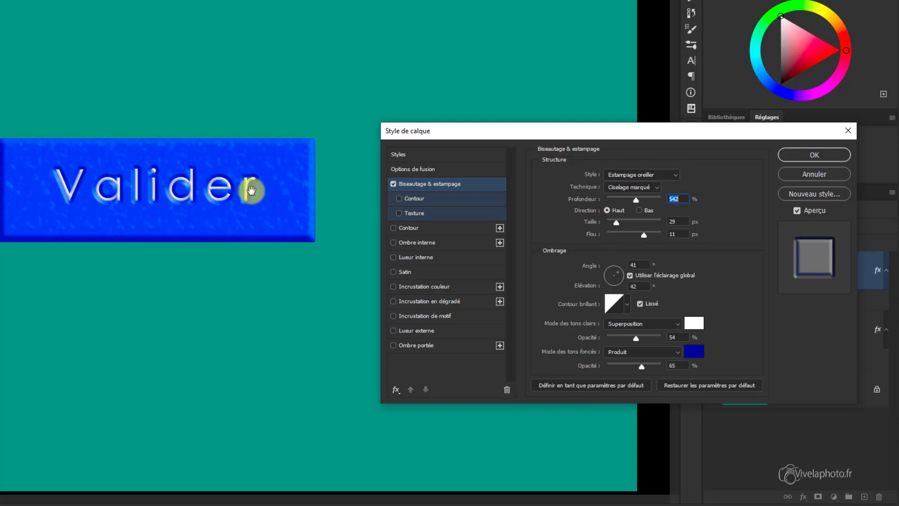
{"action": "left_click", "coordinate": [676, 180]}
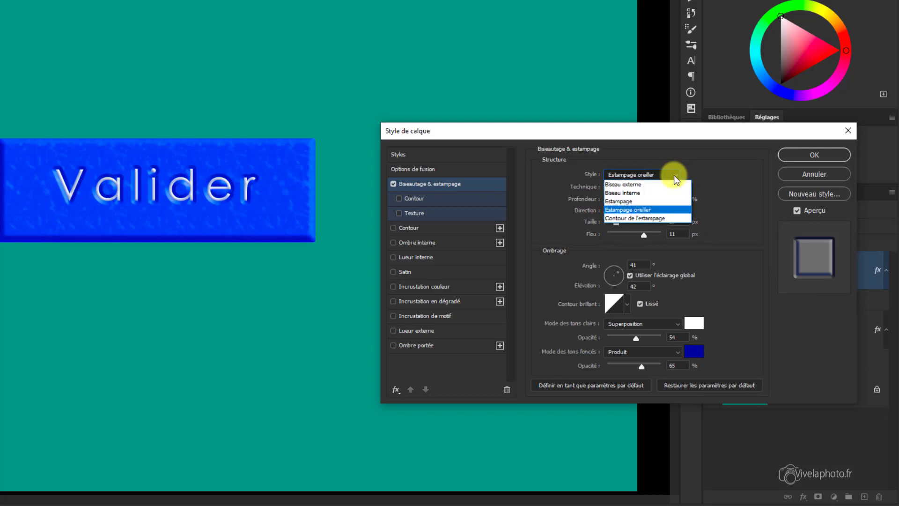
{"action": "left_click", "coordinate": [636, 202]}
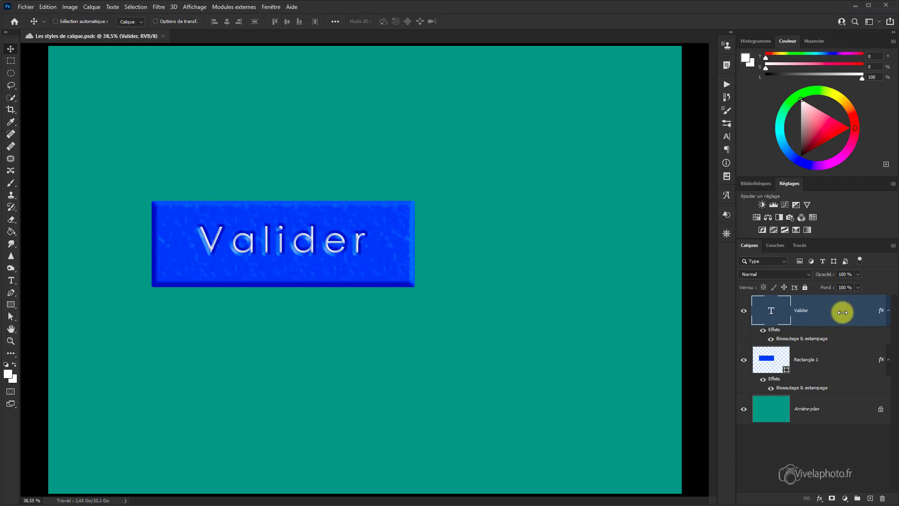
Step: Group the Valider and Rectangle 1 layers under the name "Biseautage" and move the group up and to the left
{"action": "left_click", "coordinate": [841, 359], "text": "shift"}
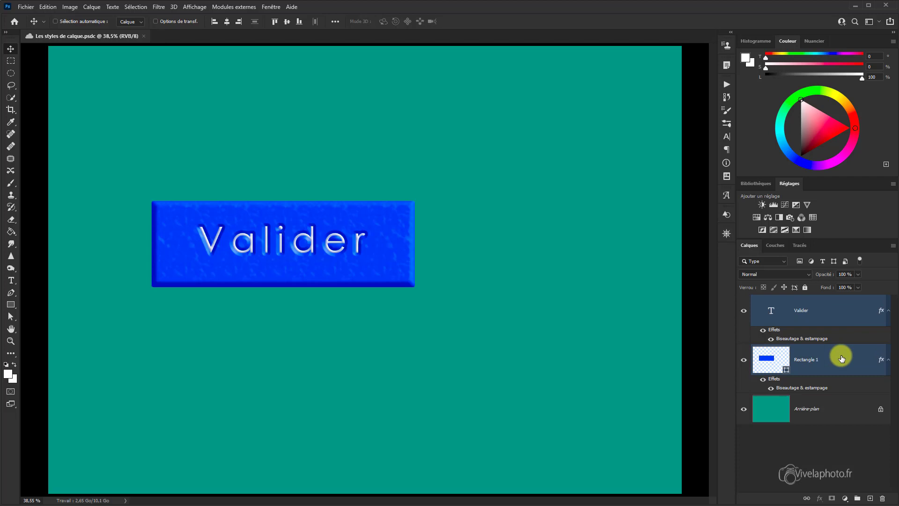
{"action": "key", "text": "ctrl+g"}
{"action": "double_click", "coordinate": [782, 300]}
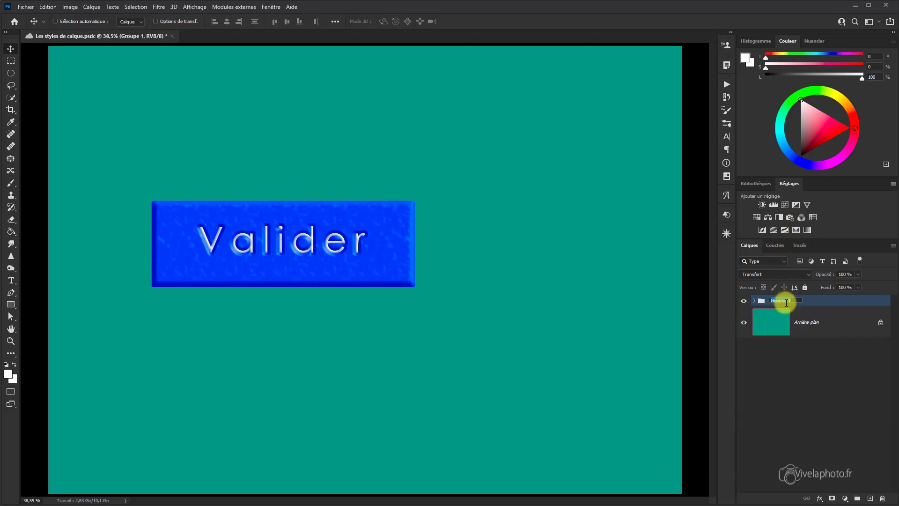
{"action": "type", "text": "Biseautage"}
{"action": "key", "text": "Return"}
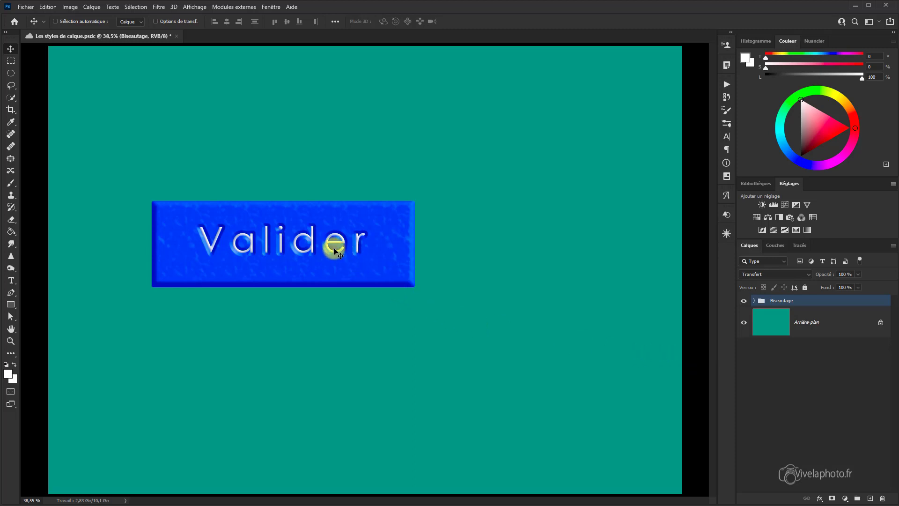
{"action": "left_click_drag", "start_coordinate": [331, 251], "coordinate": [290, 165]}
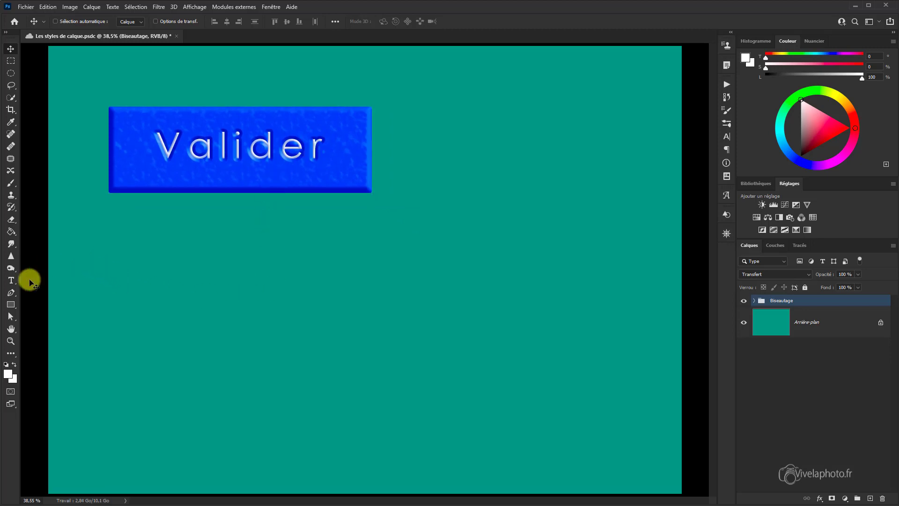
Step: Draw a second blue rectangle about 1321 × 450 px below the Valider button and close its shape properties
{"action": "left_click", "coordinate": [11, 305]}
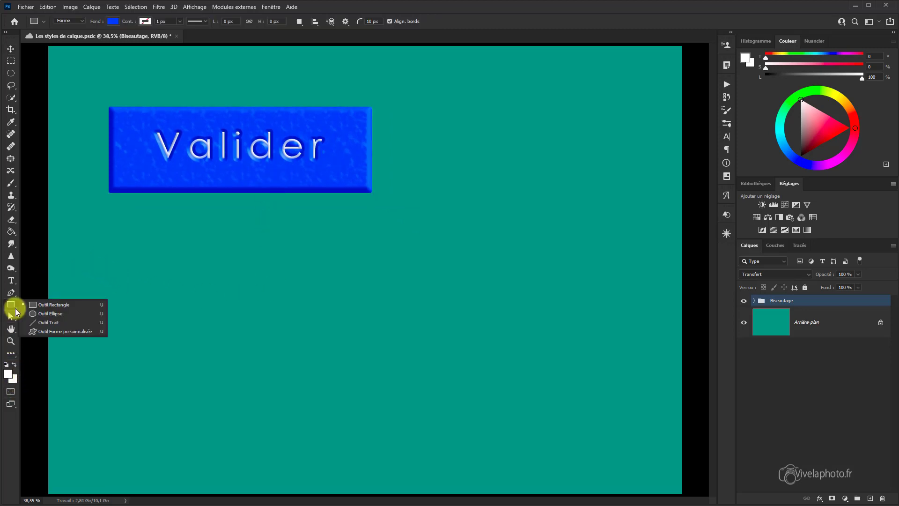
{"action": "left_click", "coordinate": [53, 305]}
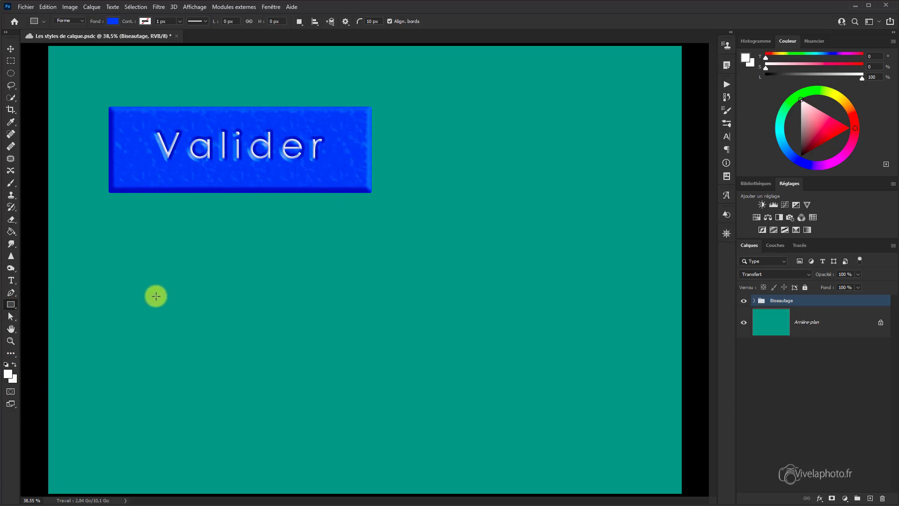
{"action": "left_click_drag", "start_coordinate": [156, 296], "coordinate": [394, 377]}
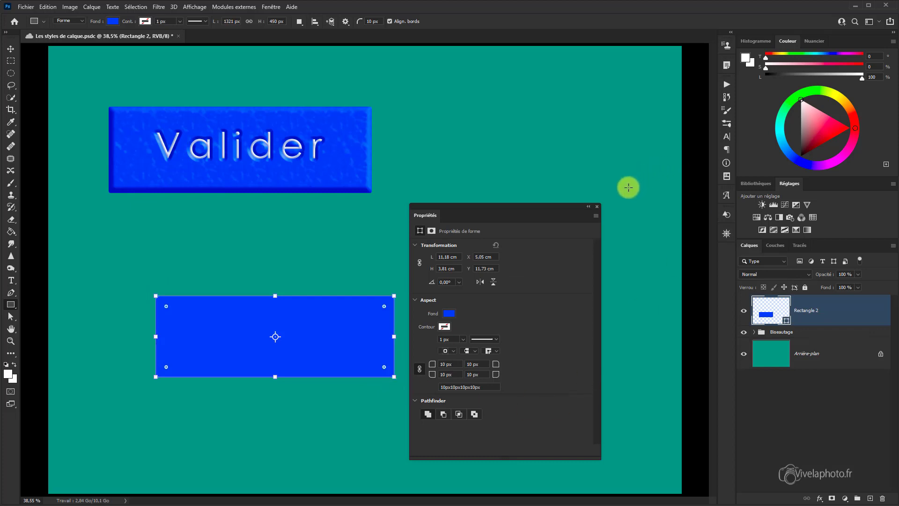
{"action": "key", "text": "Return"}
{"action": "left_click", "coordinate": [597, 207]}
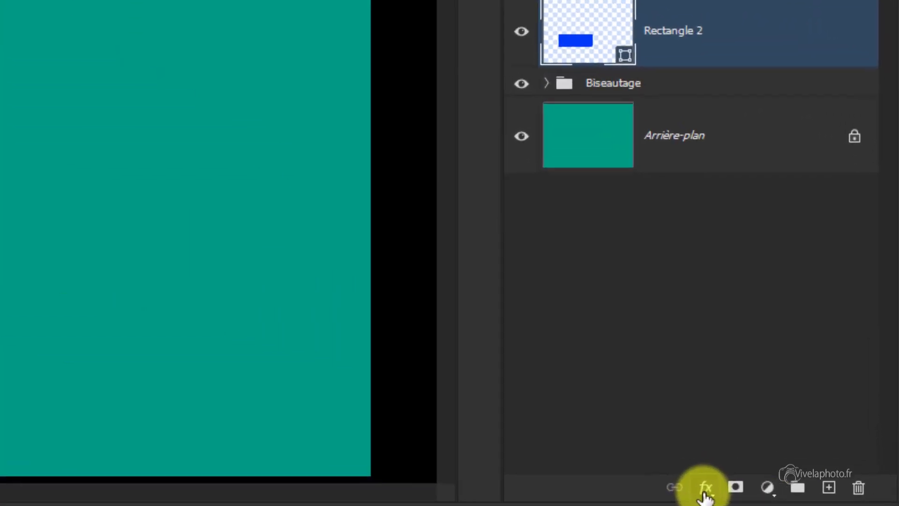
Step: Add a Contour layer style to the second rectangle and restore its default parameters
{"action": "left_click", "coordinate": [705, 487]}
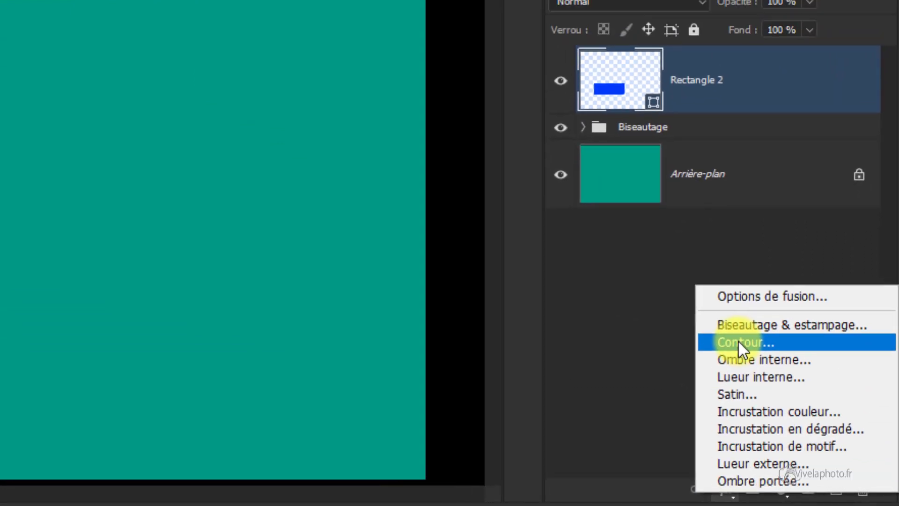
{"action": "left_click", "coordinate": [714, 316]}
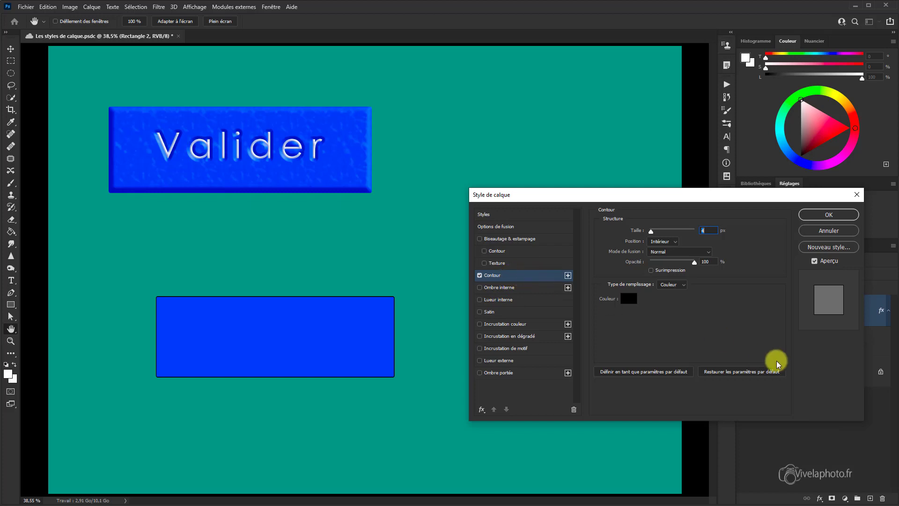
{"action": "left_click", "coordinate": [735, 372]}
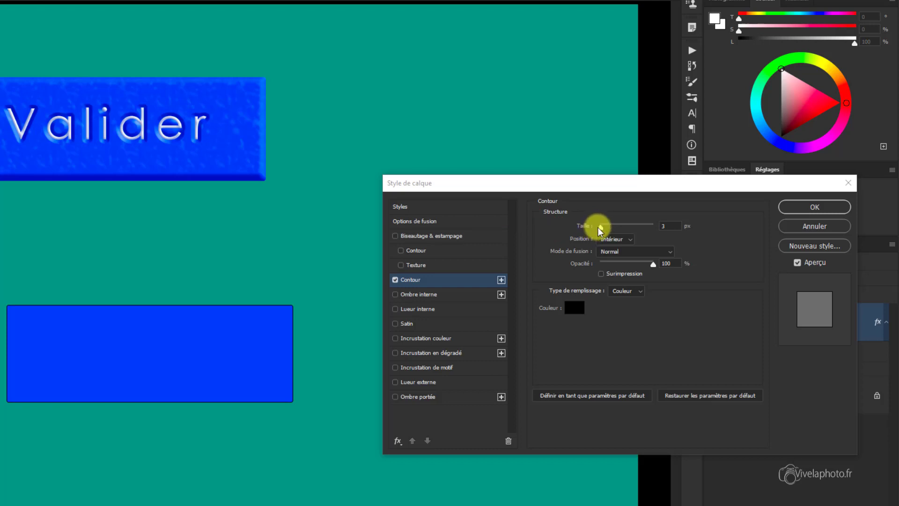
Step: Try a Contour Taille of 250 px, then set it to 43 px
{"action": "left_click", "coordinate": [600, 227]}
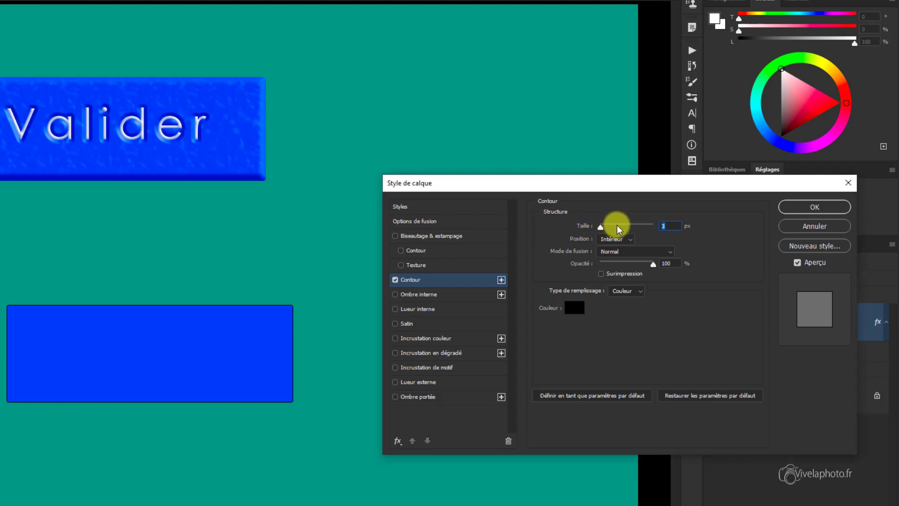
{"action": "left_click_drag", "start_coordinate": [600, 227], "coordinate": [655, 226]}
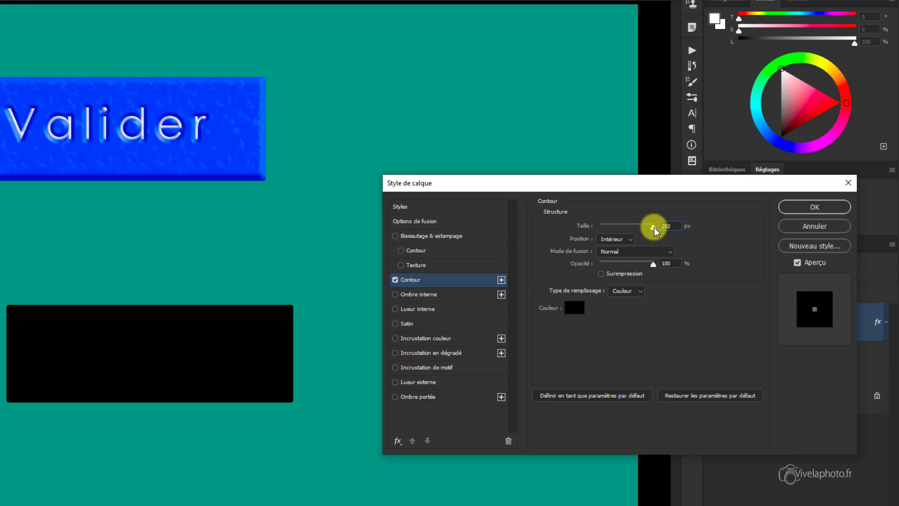
{"action": "left_click_drag", "start_coordinate": [654, 226], "coordinate": [611, 228]}
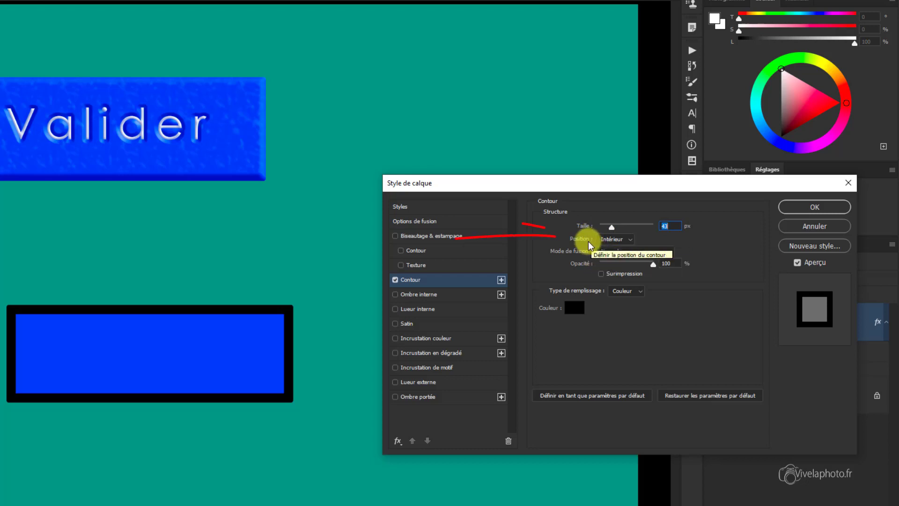
Step: Compare the Extérieur and Centre positions for the rectangle's Contour and set the position to Extérieur
{"action": "left_click", "coordinate": [628, 240]}
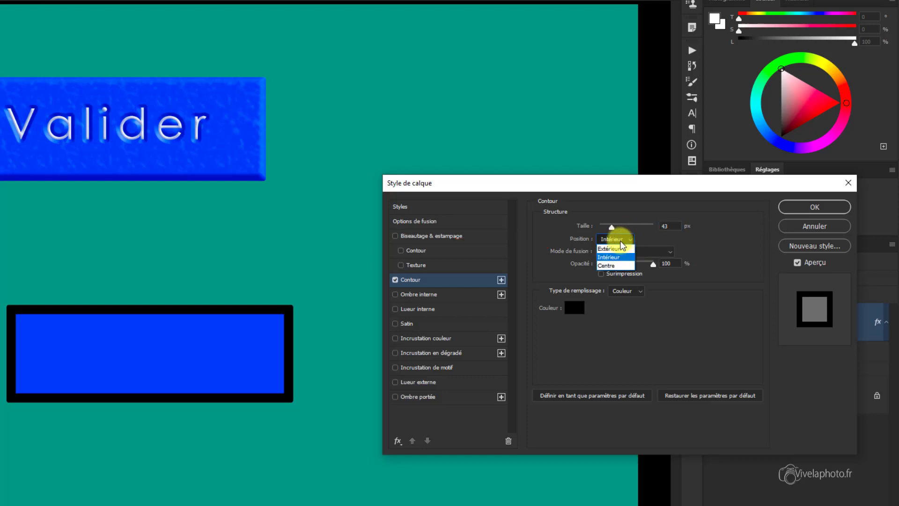
{"action": "left_click", "coordinate": [617, 248]}
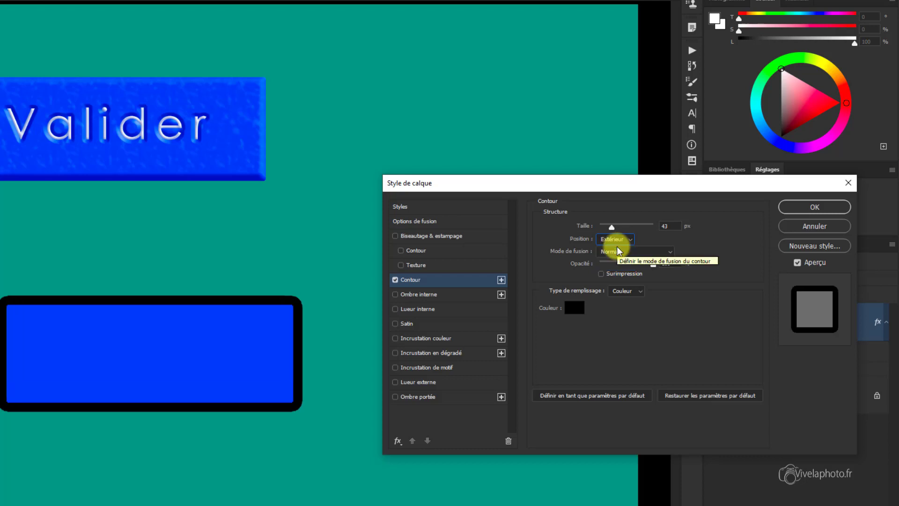
{"action": "left_click", "coordinate": [632, 239]}
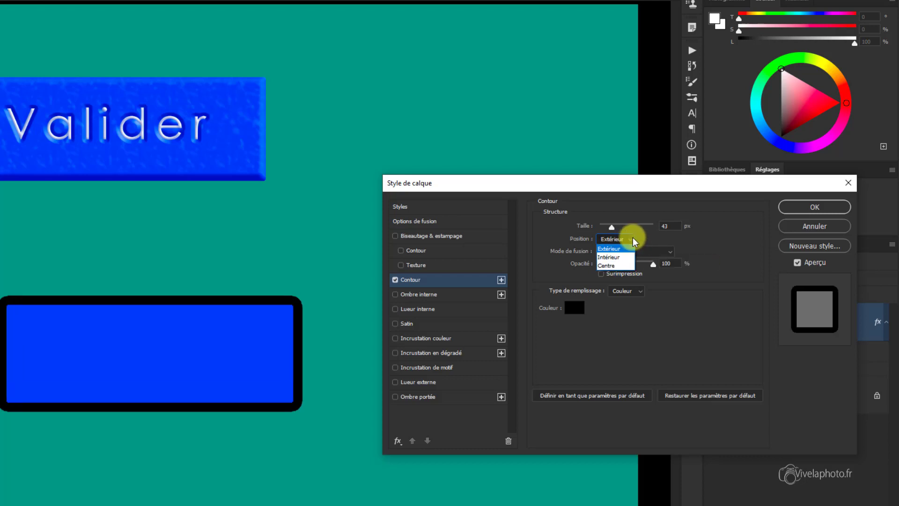
{"action": "left_click", "coordinate": [623, 266]}
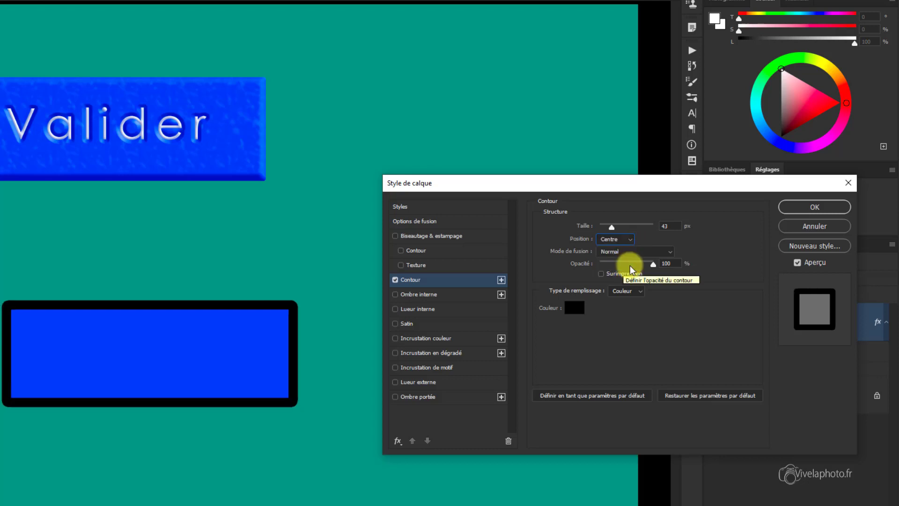
{"action": "left_click", "coordinate": [630, 240]}
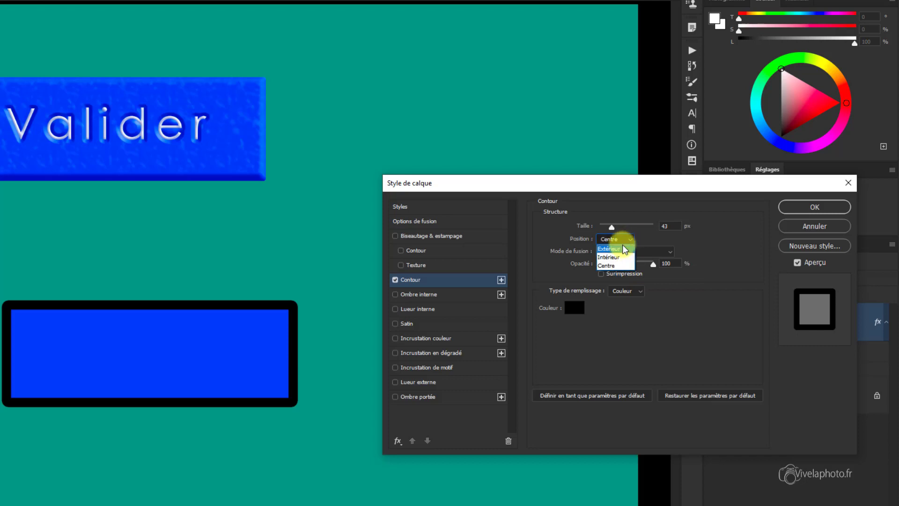
{"action": "left_click", "coordinate": [625, 249]}
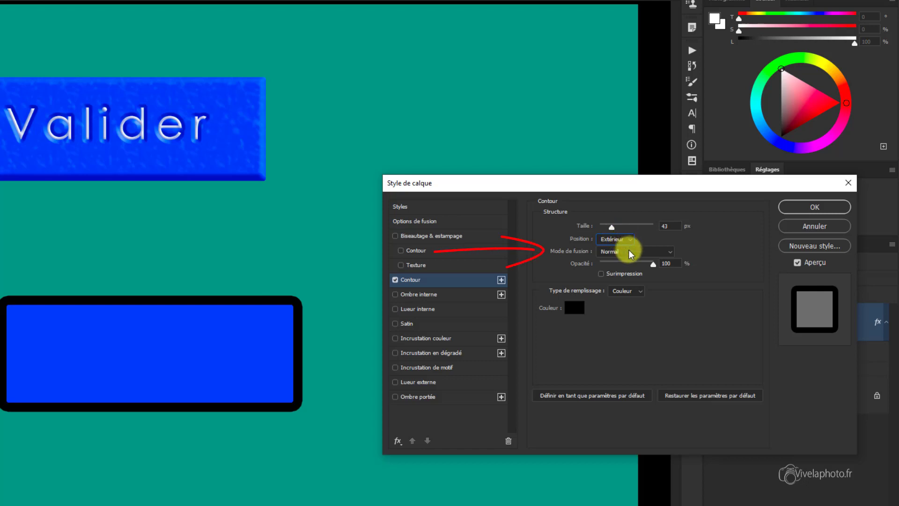
Step: Try the Produit, Lumière tamisée and Exclusion blend modes on the rectangle's Contour, then set the mode back to Normal
{"action": "left_click", "coordinate": [669, 255]}
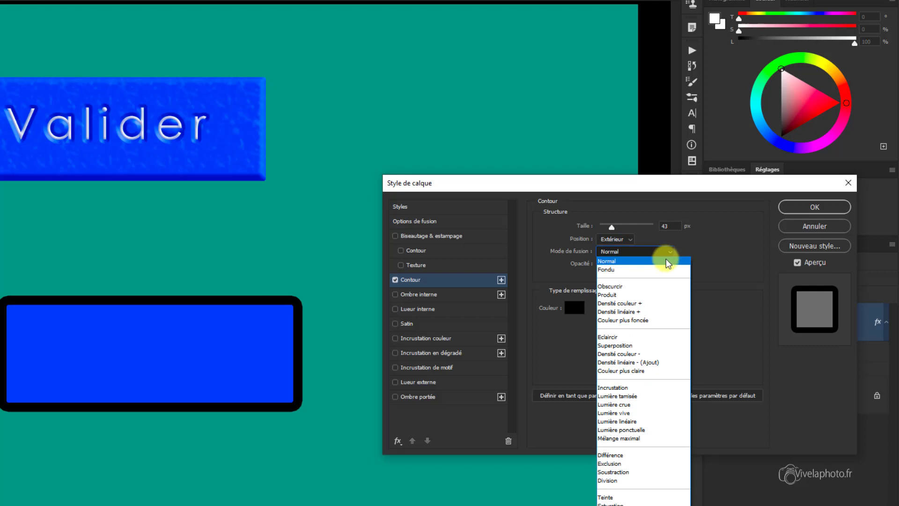
{"action": "left_click", "coordinate": [631, 295]}
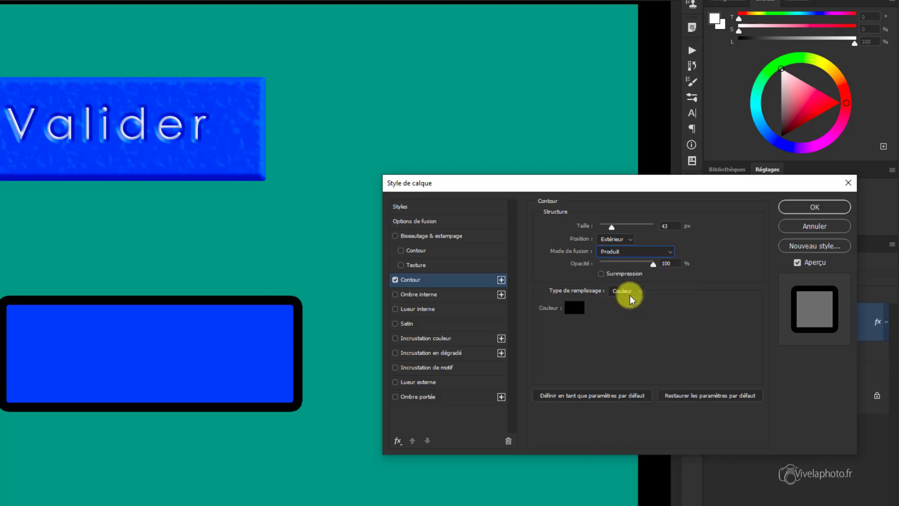
{"action": "left_click", "coordinate": [669, 254]}
{"action": "left_click", "coordinate": [623, 397]}
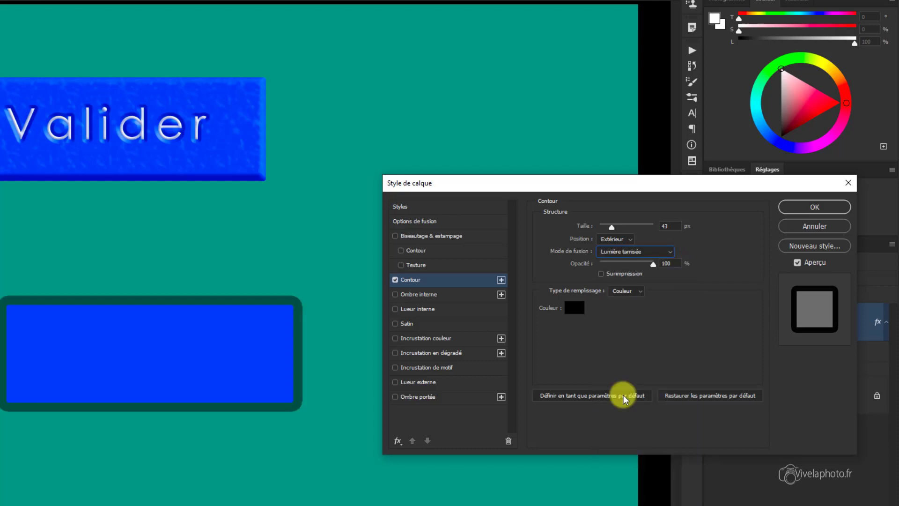
{"action": "left_click", "coordinate": [669, 252]}
{"action": "left_click", "coordinate": [618, 463]}
{"action": "left_click", "coordinate": [669, 254]}
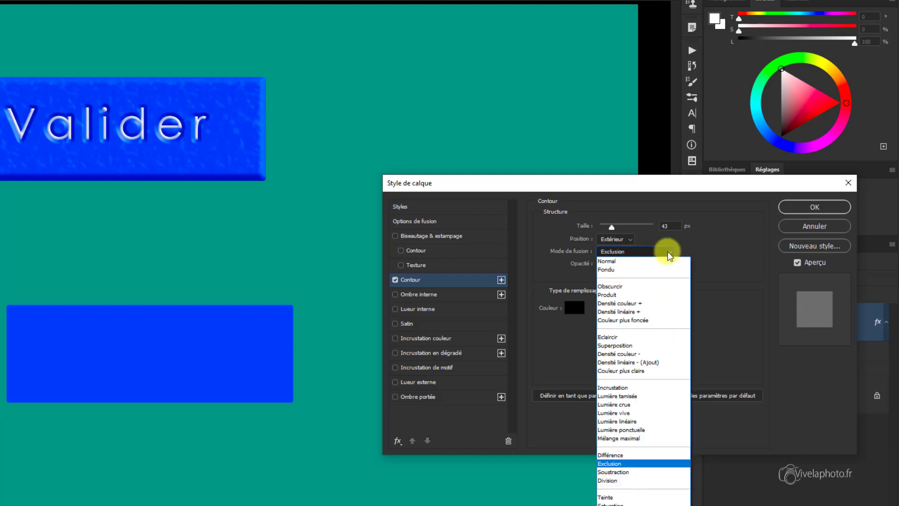
{"action": "left_click", "coordinate": [623, 262]}
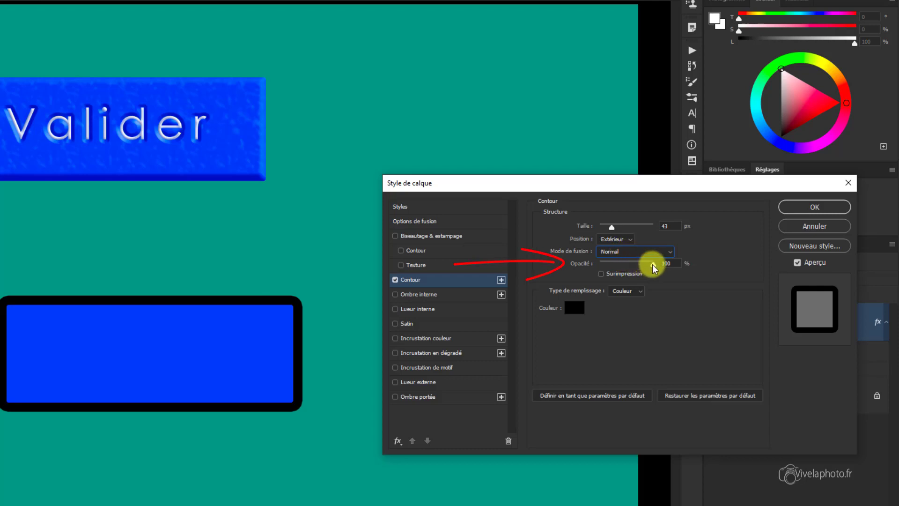
Step: Set the Contour's opacity to 34 % and its blend mode to Produit
{"action": "left_click_drag", "start_coordinate": [653, 264], "coordinate": [626, 264]}
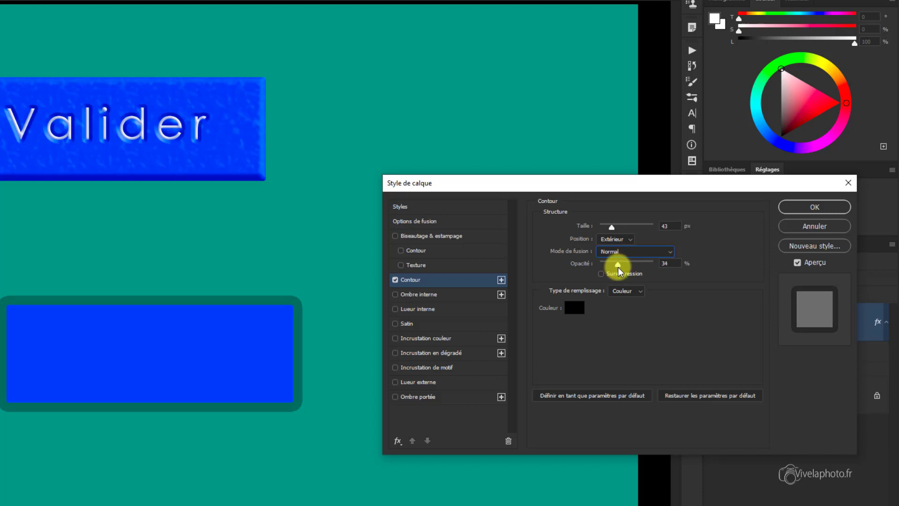
{"action": "left_click", "coordinate": [618, 266]}
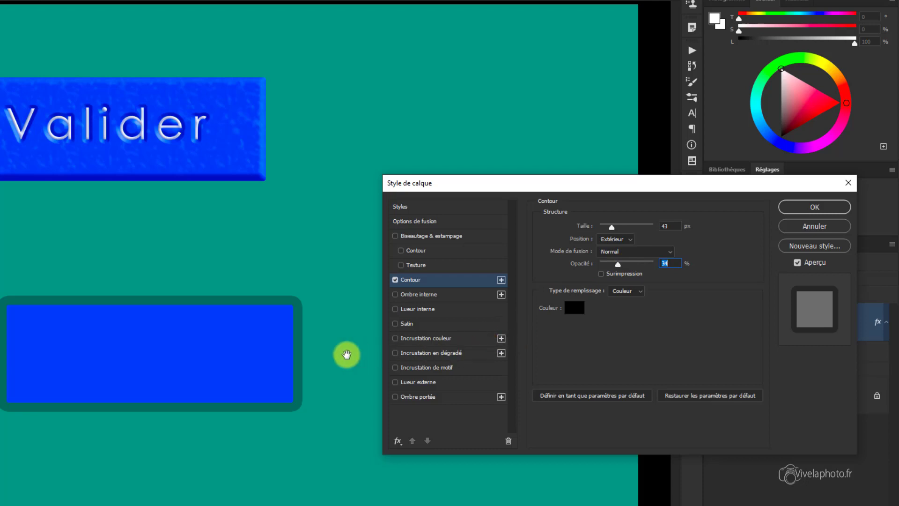
{"action": "left_click", "coordinate": [670, 252]}
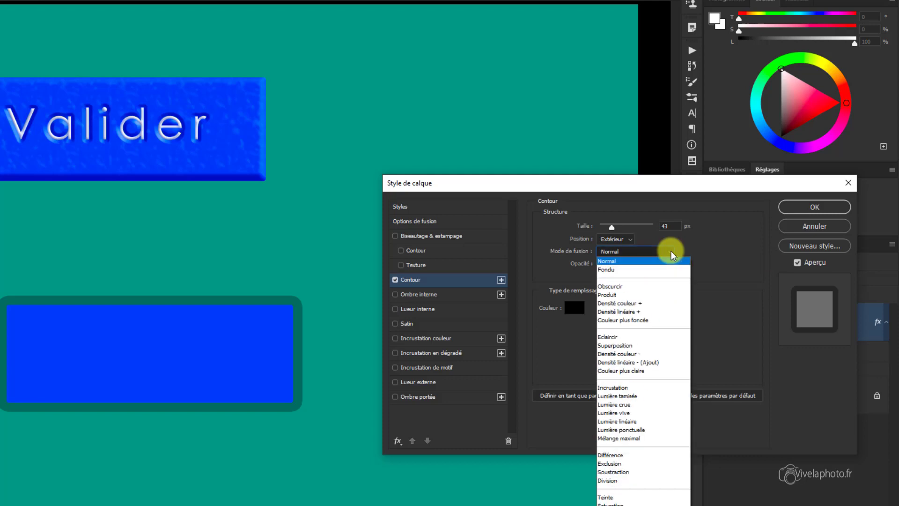
{"action": "left_click", "coordinate": [655, 294]}
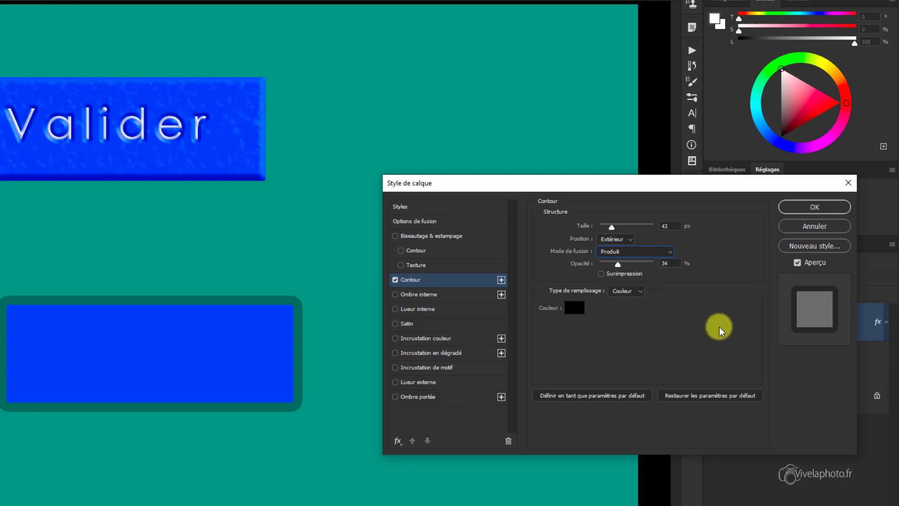
Step: Set the Contour's position to Intérieur, compare Surimpression on and off, and leave it off with the opacity at 36 %
{"action": "left_click", "coordinate": [601, 274]}
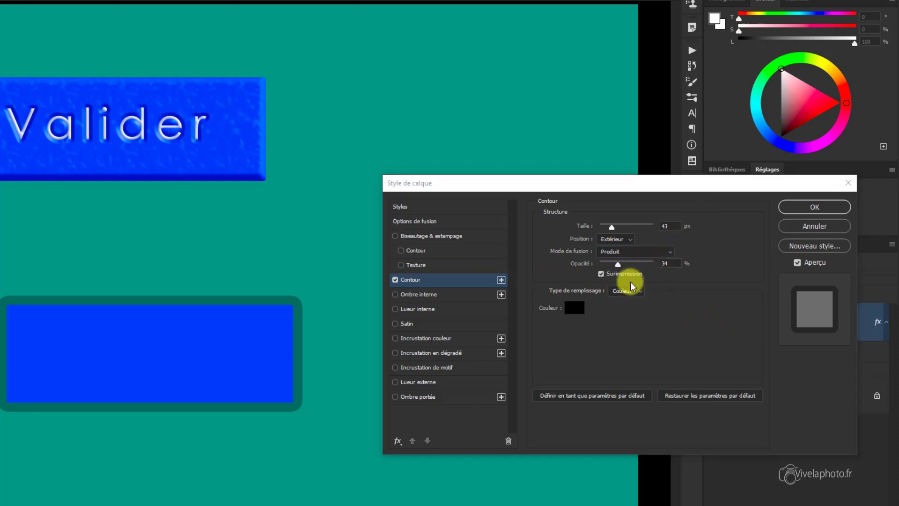
{"action": "left_click", "coordinate": [629, 238]}
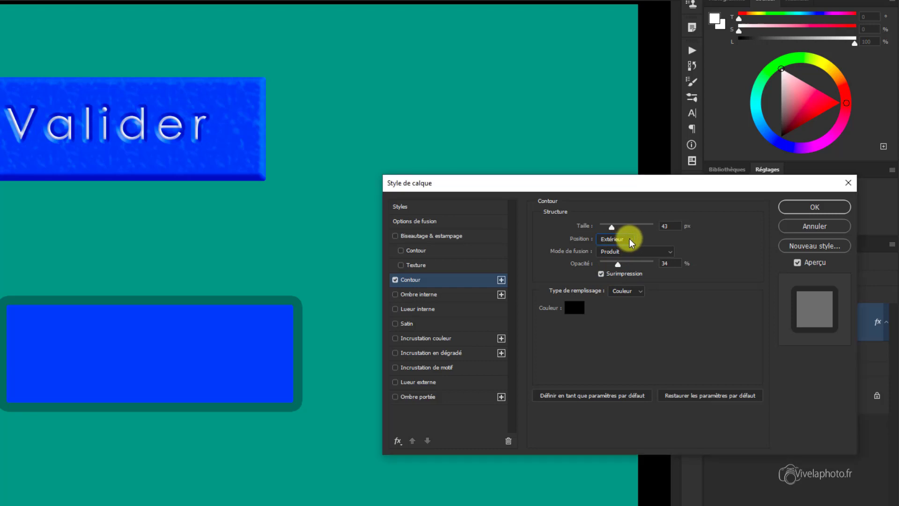
{"action": "left_click", "coordinate": [629, 238]}
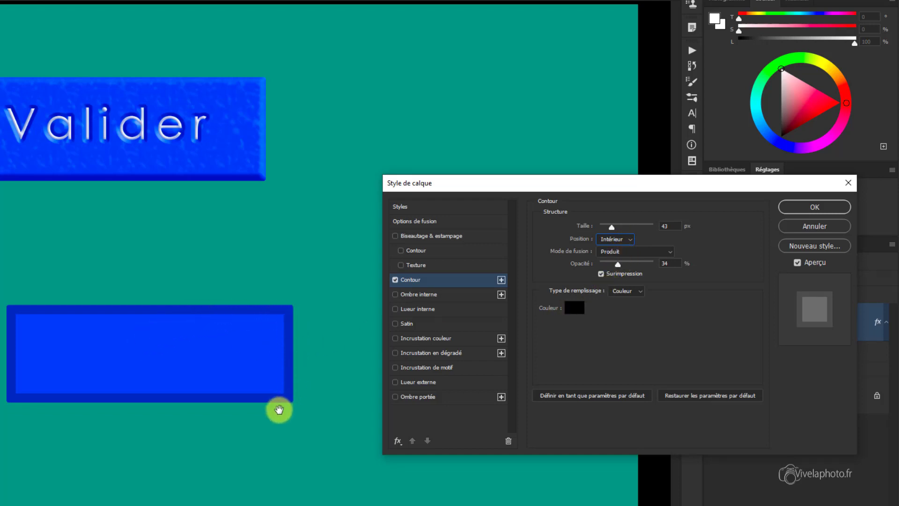
{"action": "left_click", "coordinate": [601, 275]}
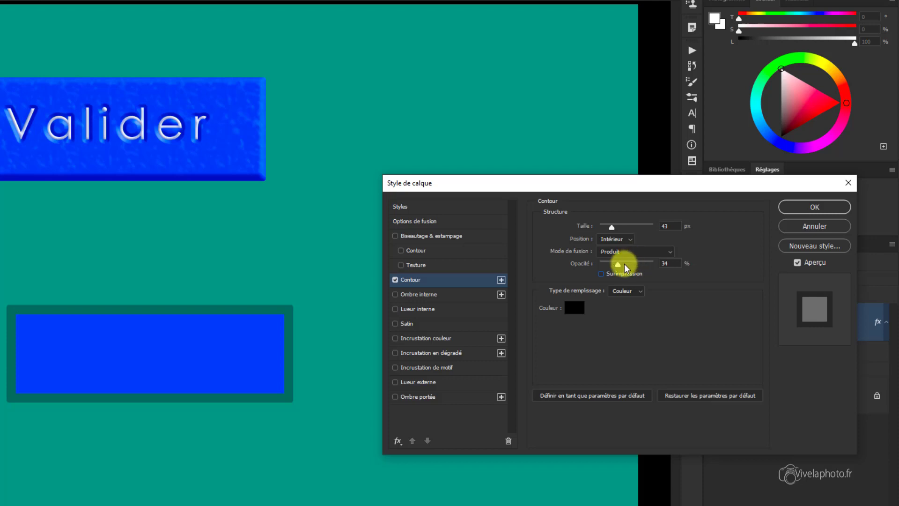
{"action": "mouse_move", "coordinate": [624, 264]}
{"action": "left_mouse_down"}
{"action": "mouse_move", "coordinate": [652, 269]}
{"action": "mouse_move", "coordinate": [618, 265]}
{"action": "left_mouse_up"}
Step: Try the Dégradé and Motif fill types for the Contour, then set the fill type back to Couleur
{"action": "left_click", "coordinate": [640, 291]}
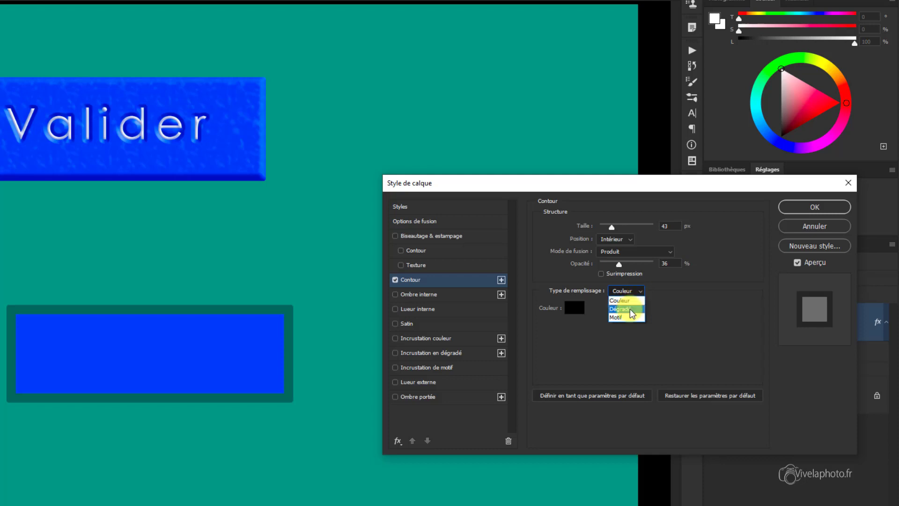
{"action": "left_click", "coordinate": [630, 308]}
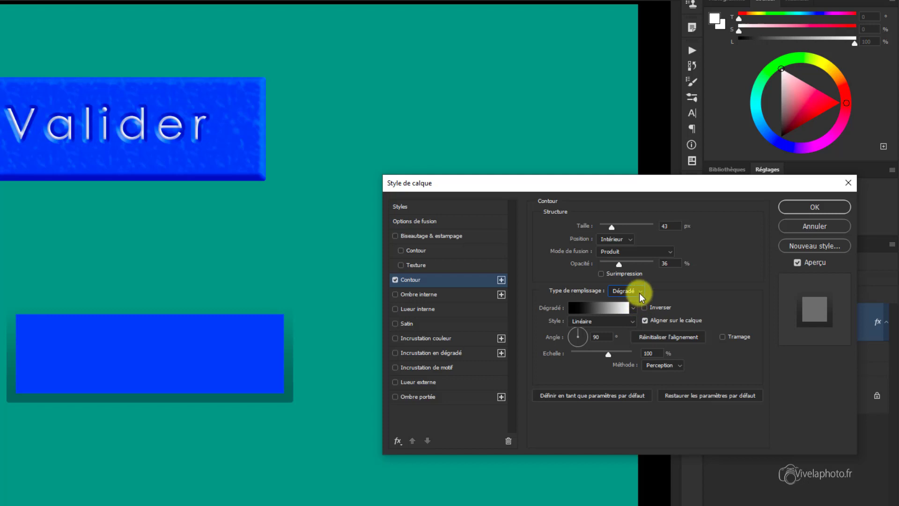
{"action": "left_click", "coordinate": [641, 295]}
{"action": "left_click", "coordinate": [645, 299]}
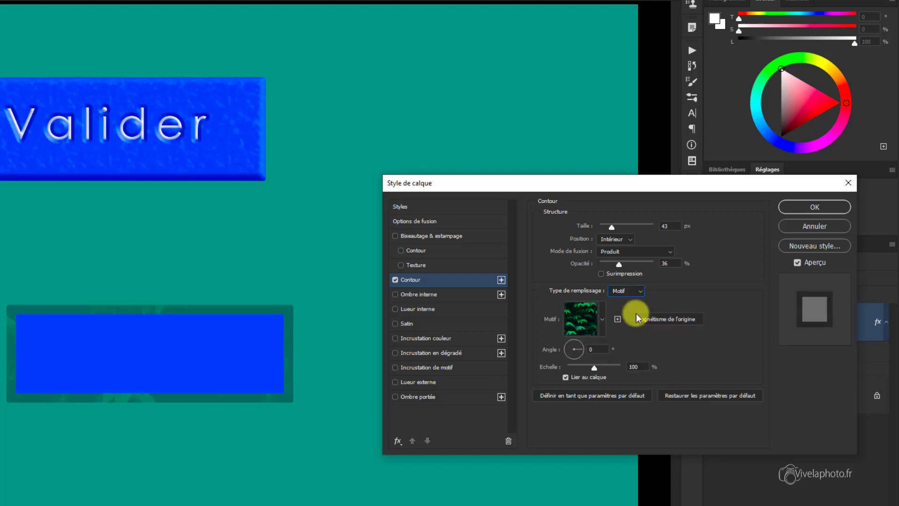
{"action": "left_click", "coordinate": [638, 293]}
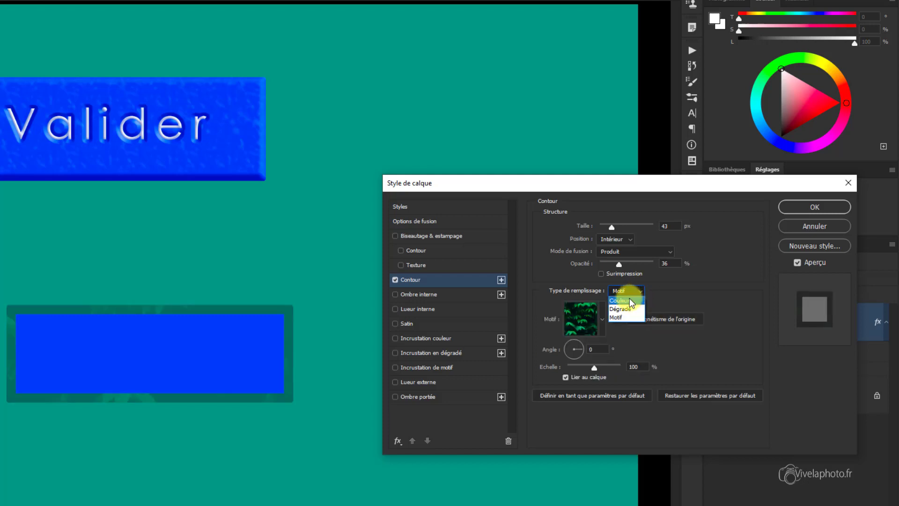
{"action": "left_click", "coordinate": [623, 300]}
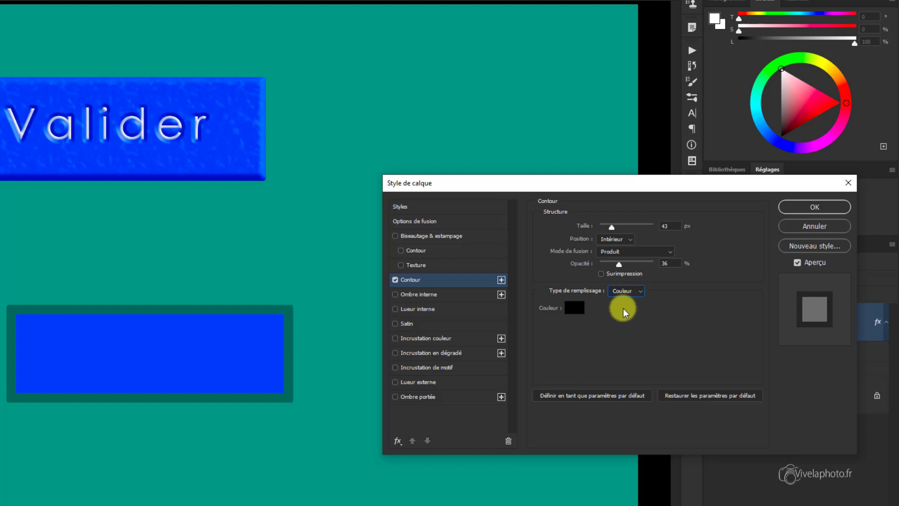
Step: Try gray and yellow shades for the Contour colour, then set it to dark red 420c05
{"action": "left_click", "coordinate": [574, 309]}
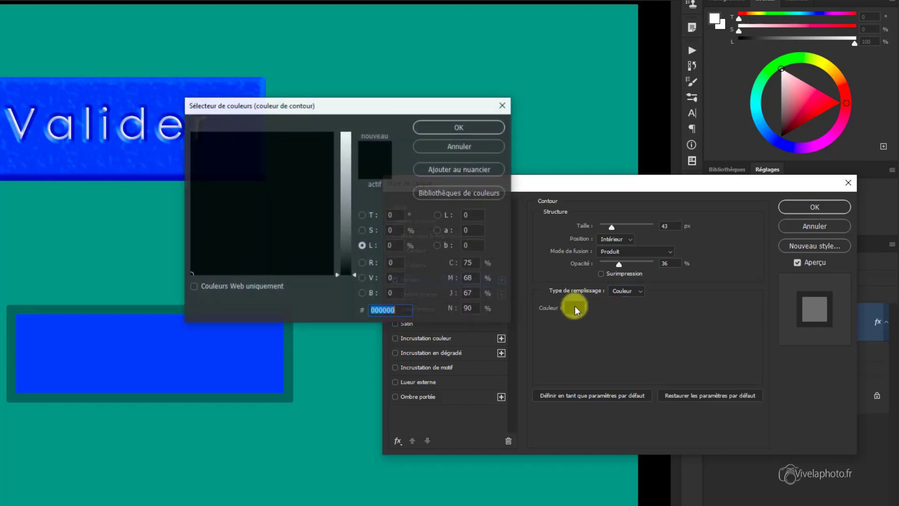
{"action": "left_click", "coordinate": [345, 191]}
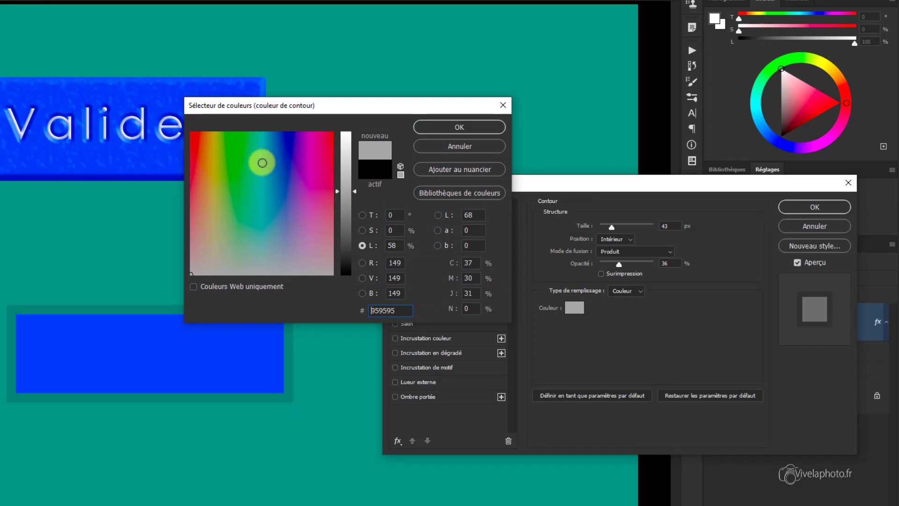
{"action": "left_click", "coordinate": [216, 188]}
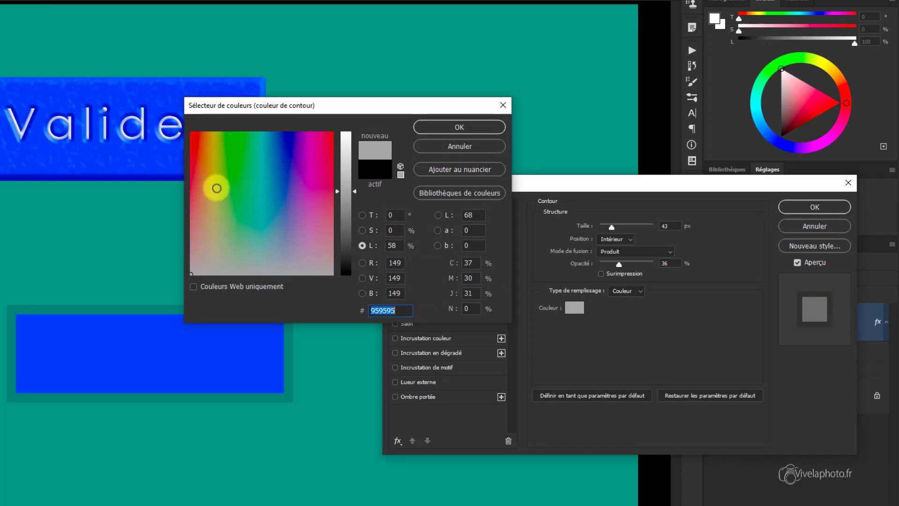
{"action": "left_click", "coordinate": [349, 140]}
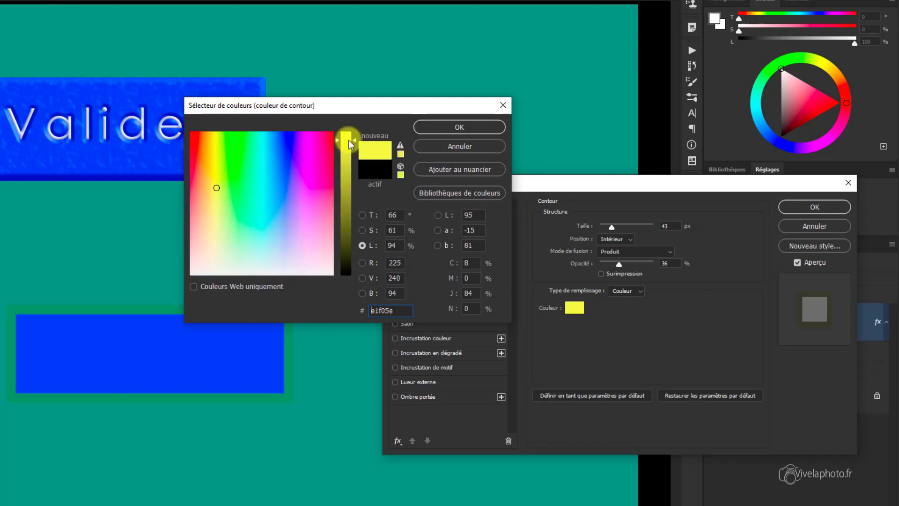
{"action": "left_click", "coordinate": [345, 168]}
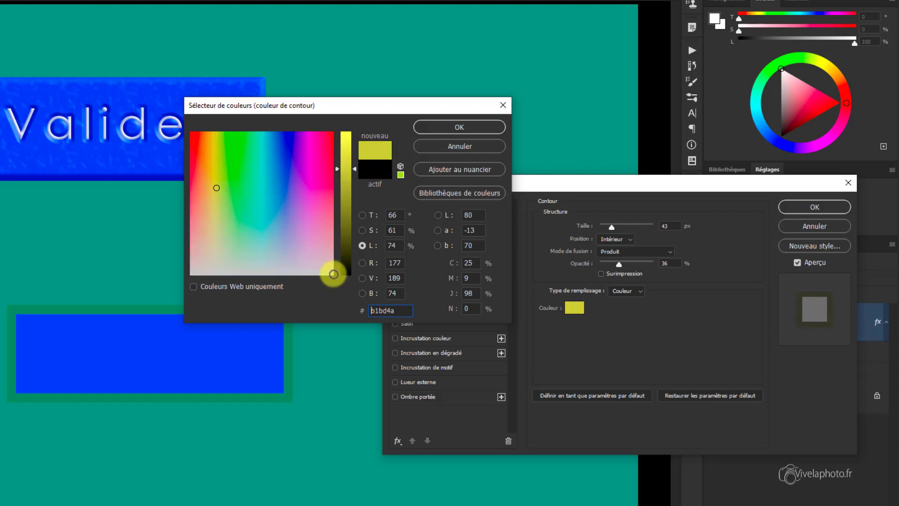
{"action": "left_click_drag", "start_coordinate": [346, 243], "coordinate": [345, 238]}
{"action": "left_click", "coordinate": [196, 165]}
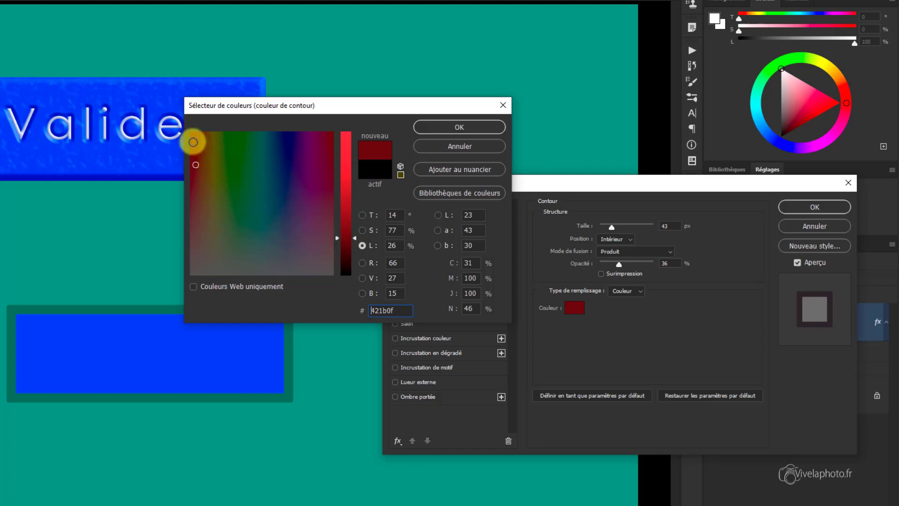
{"action": "left_click", "coordinate": [193, 142]}
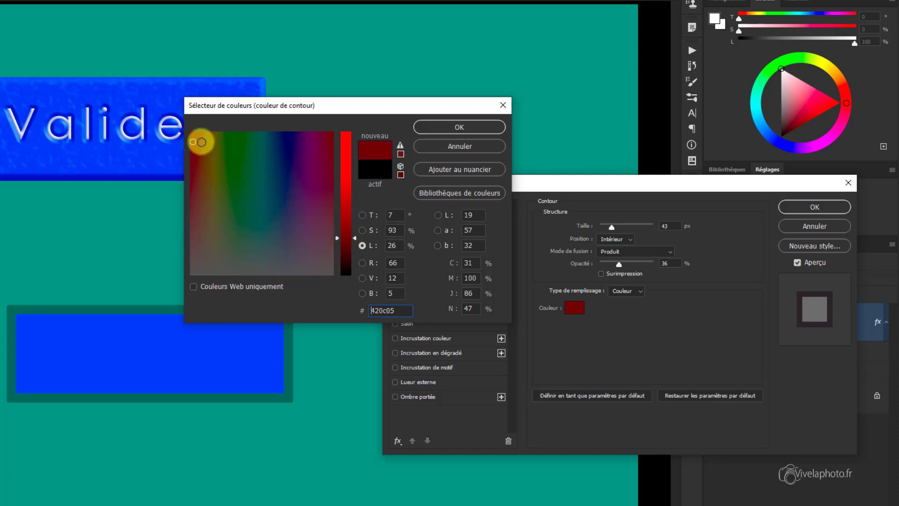
{"action": "left_click", "coordinate": [463, 128]}
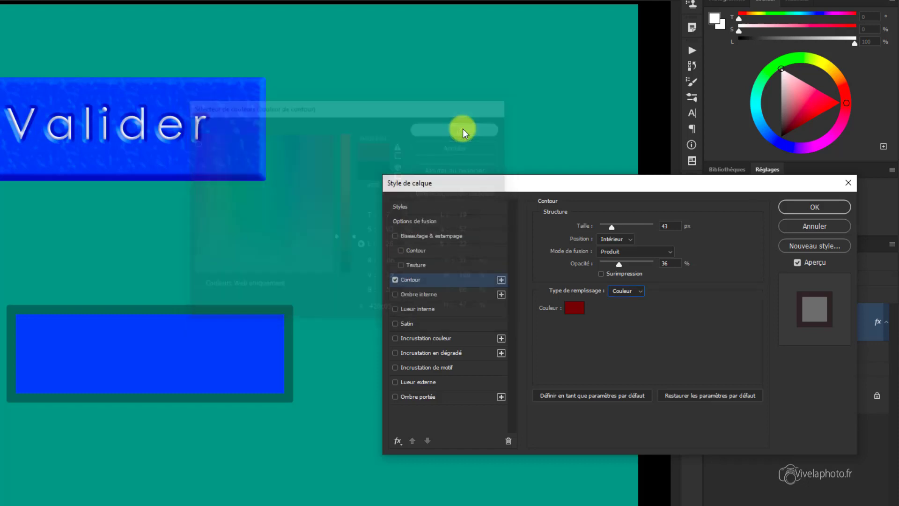
Step: Change the Contour's fill type to Dégradé and apply the layer style to the second rectangle
{"action": "left_click", "coordinate": [639, 290]}
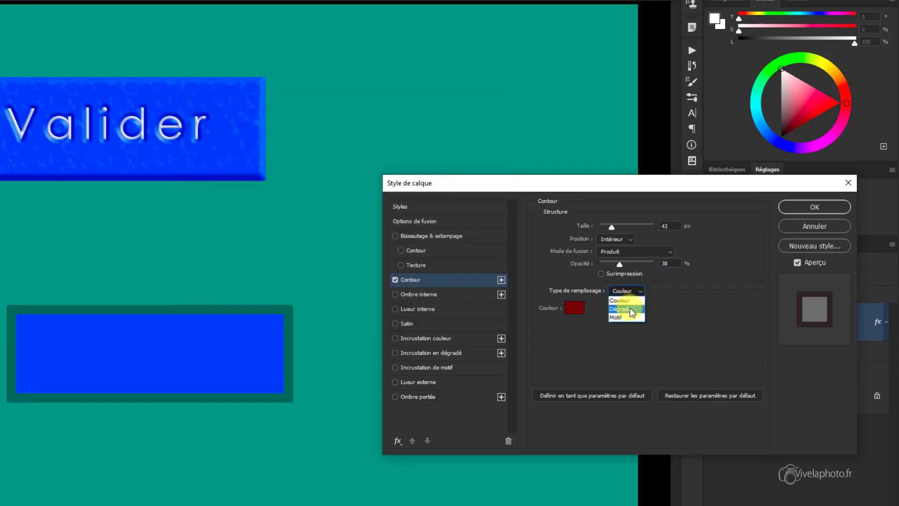
{"action": "left_click", "coordinate": [630, 307]}
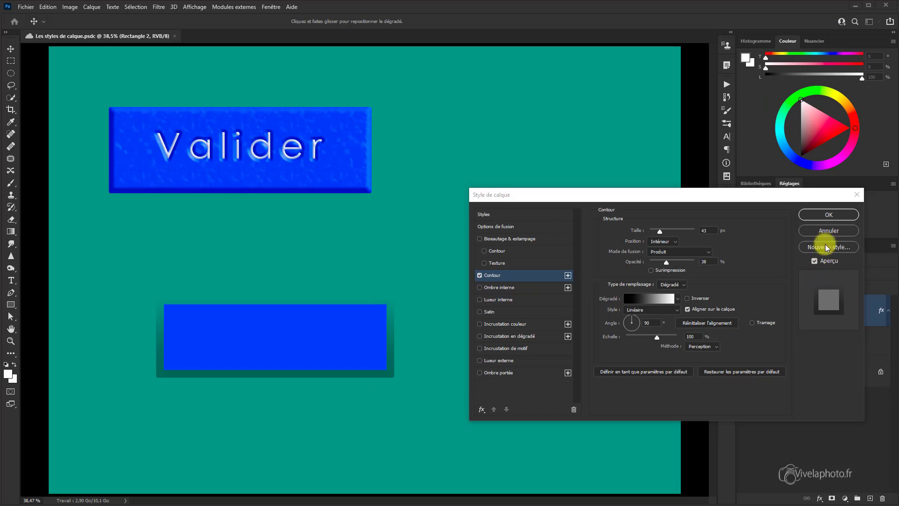
{"action": "left_click", "coordinate": [830, 230]}
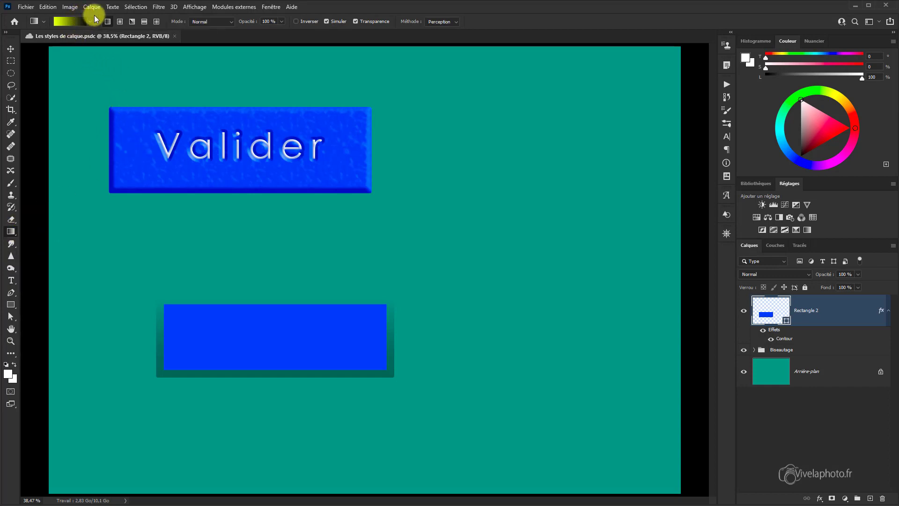
Step: Examine the Gradient tool's preset groups and its gradient editor, then close the editor without changes
{"action": "left_click", "coordinate": [92, 23]}
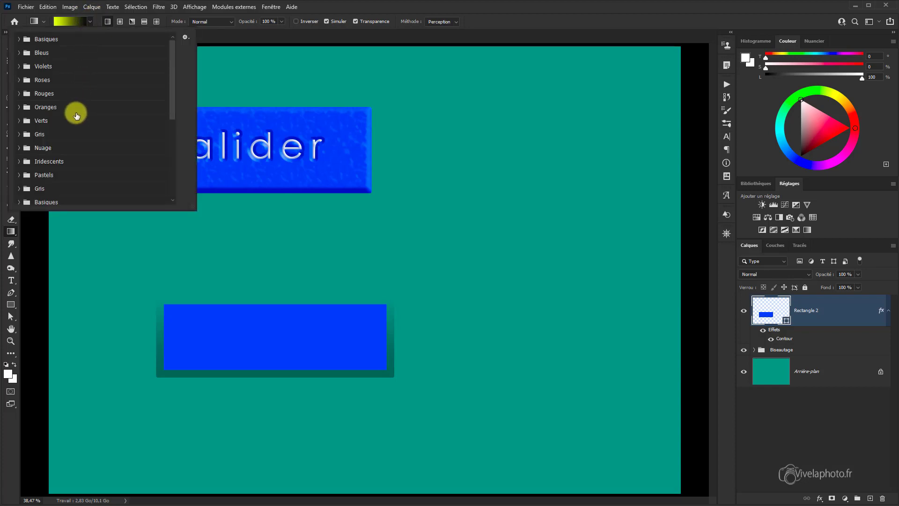
{"action": "left_click", "coordinate": [68, 25]}
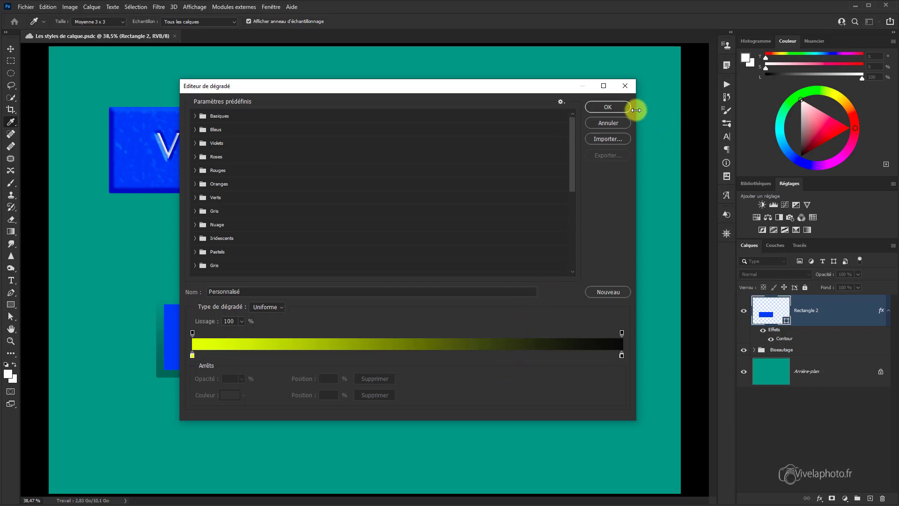
{"action": "left_click", "coordinate": [608, 123]}
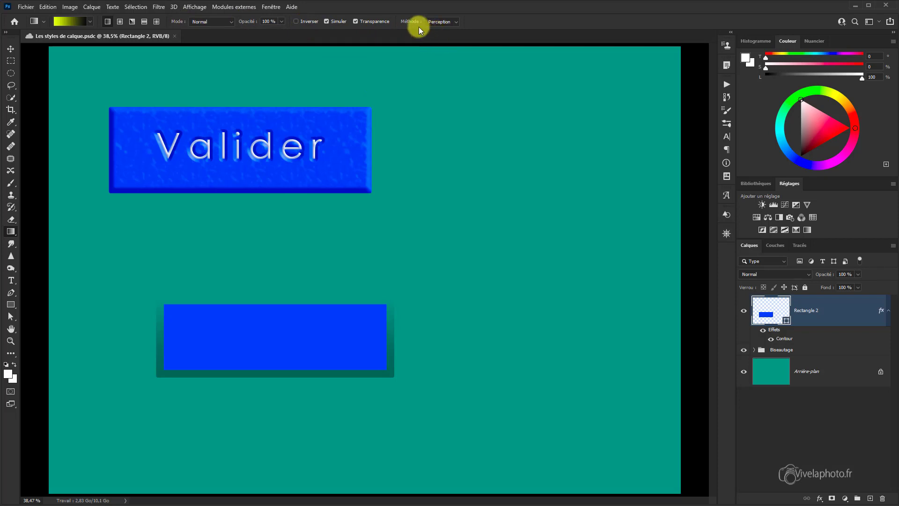
Step: Reopen the second rectangle's Contour settings and examine its gradient presets and gradient editor, leaving the gradient unchanged
{"action": "double_click", "coordinate": [781, 340]}
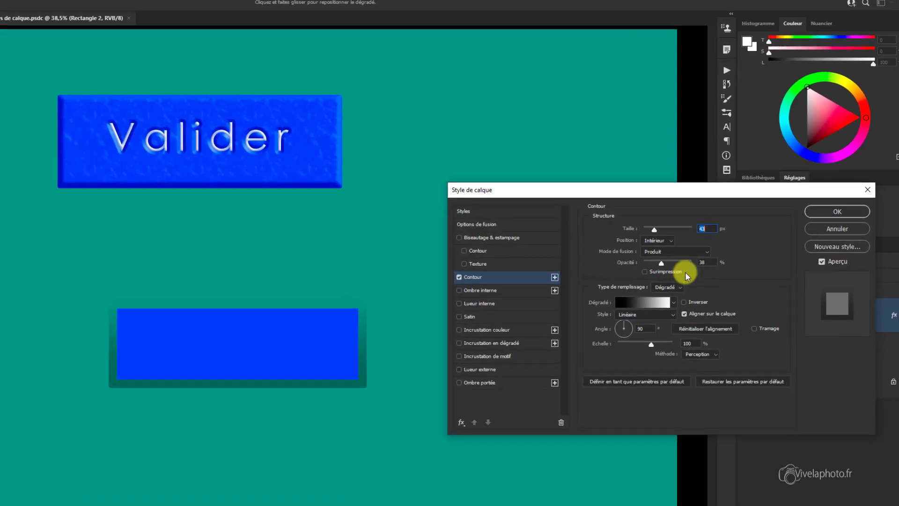
{"action": "left_click", "coordinate": [667, 312]}
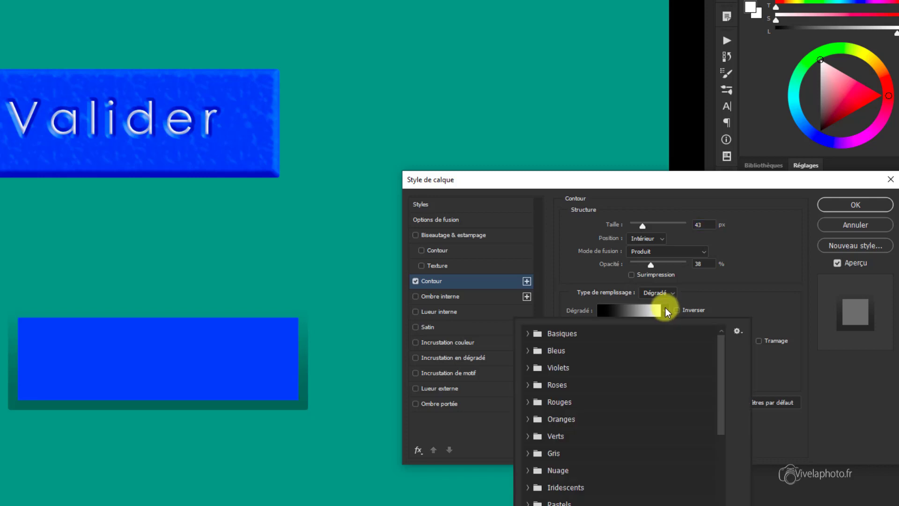
{"action": "left_click", "coordinate": [638, 312]}
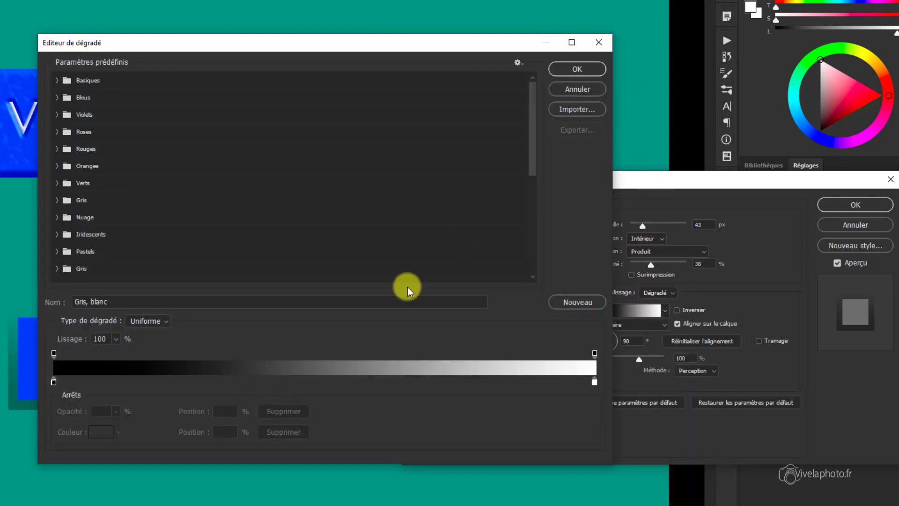
{"action": "left_click", "coordinate": [579, 90]}
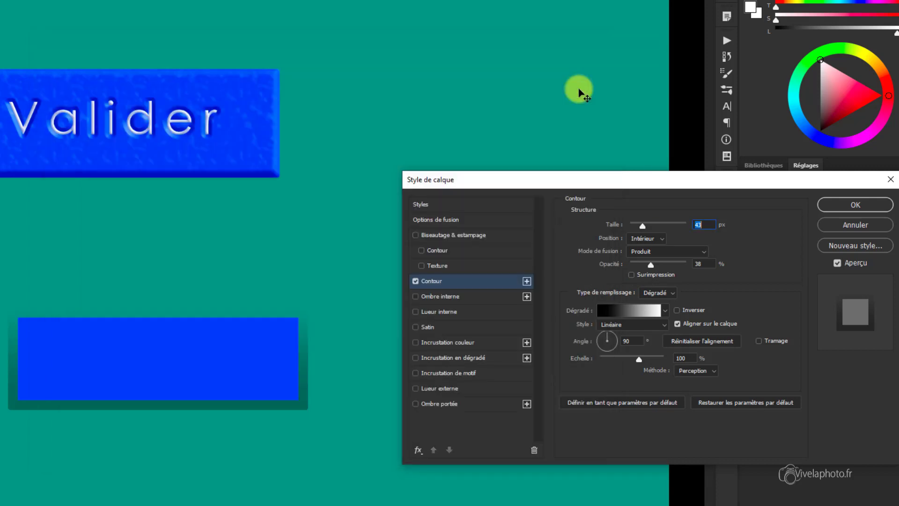
Step: Invert the Contour's gradient, and try it without alignment to the layer before turning the alignment back on
{"action": "left_click", "coordinate": [677, 310]}
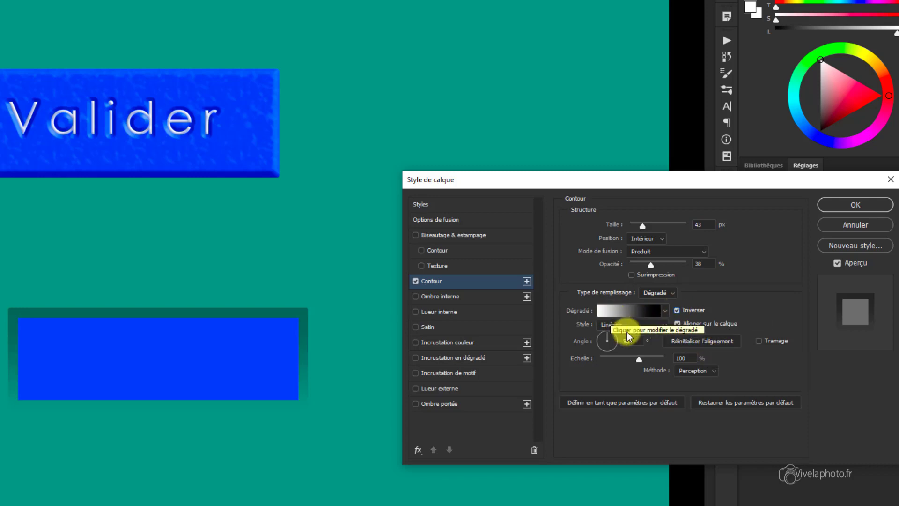
{"action": "left_click", "coordinate": [677, 324]}
{"action": "left_click", "coordinate": [686, 341]}
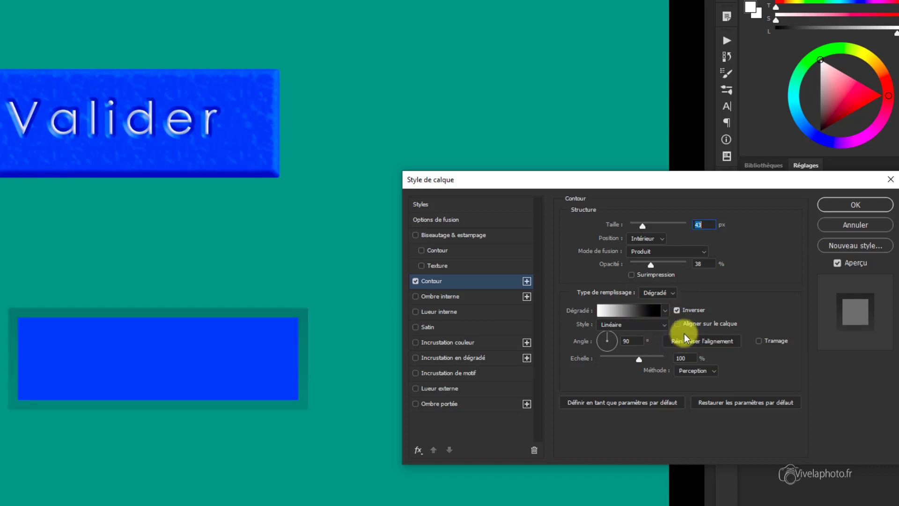
{"action": "left_click", "coordinate": [677, 324]}
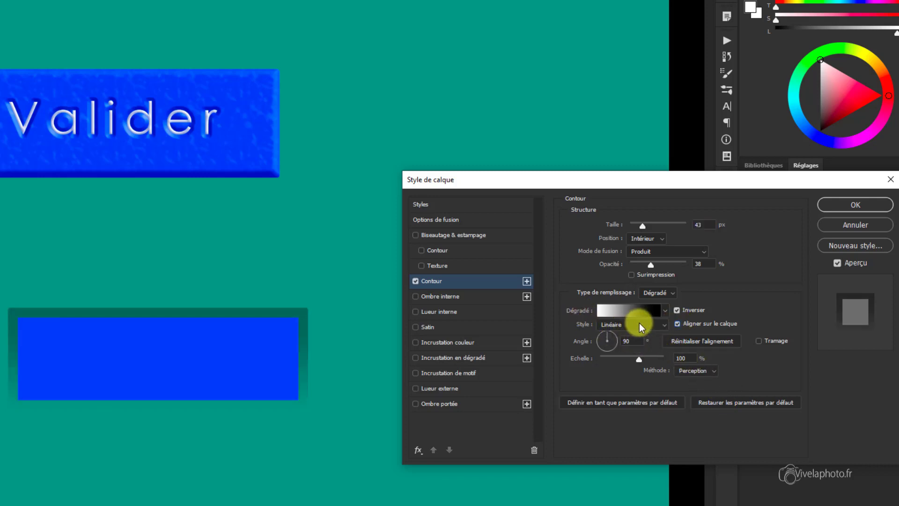
Step: Set the Contour's gradient style to Forme éclatée and raise its opacity to 61 %
{"action": "left_click", "coordinate": [667, 326]}
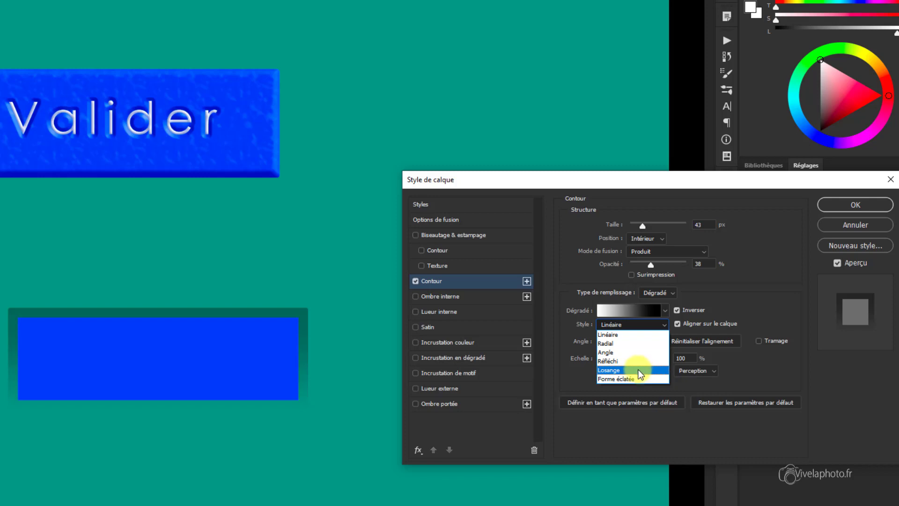
{"action": "left_click", "coordinate": [635, 381]}
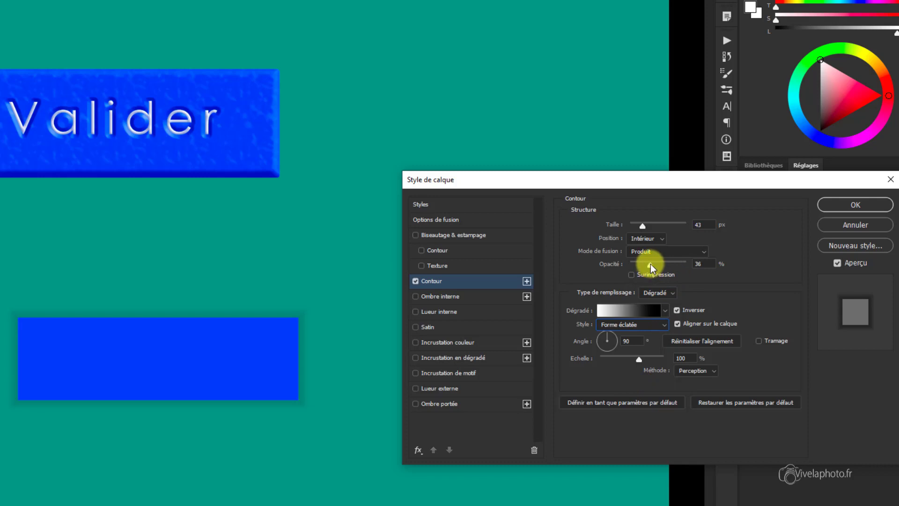
{"action": "left_click_drag", "start_coordinate": [651, 267], "coordinate": [666, 265]}
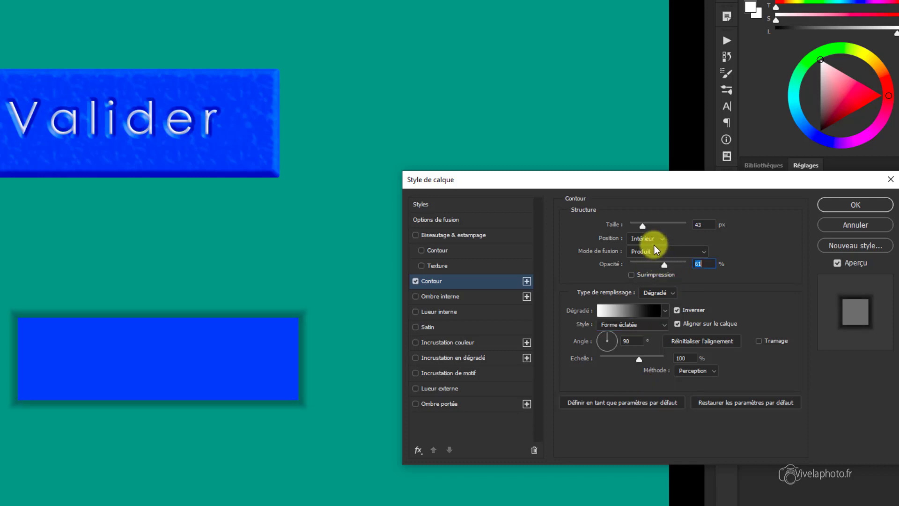
Step: Set the Contour's size to 65 px and its position to Extérieur, with an opacity of 65 %
{"action": "left_click_drag", "start_coordinate": [642, 226], "coordinate": [648, 233]}
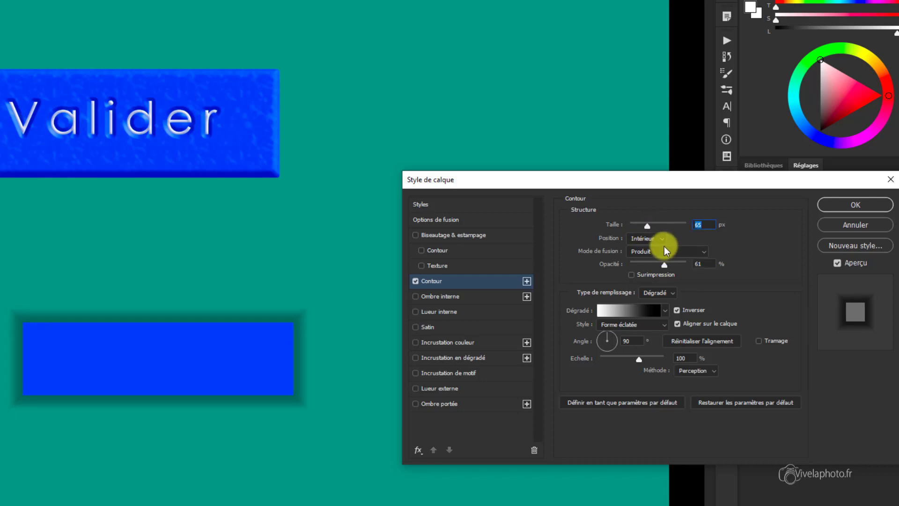
{"action": "left_click", "coordinate": [662, 241]}
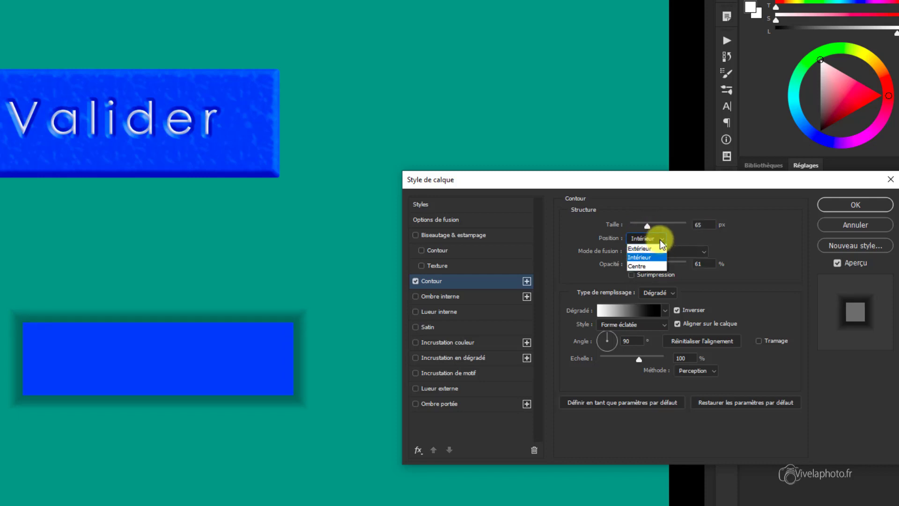
{"action": "left_click", "coordinate": [652, 251]}
{"action": "left_click_drag", "start_coordinate": [664, 265], "coordinate": [666, 264]}
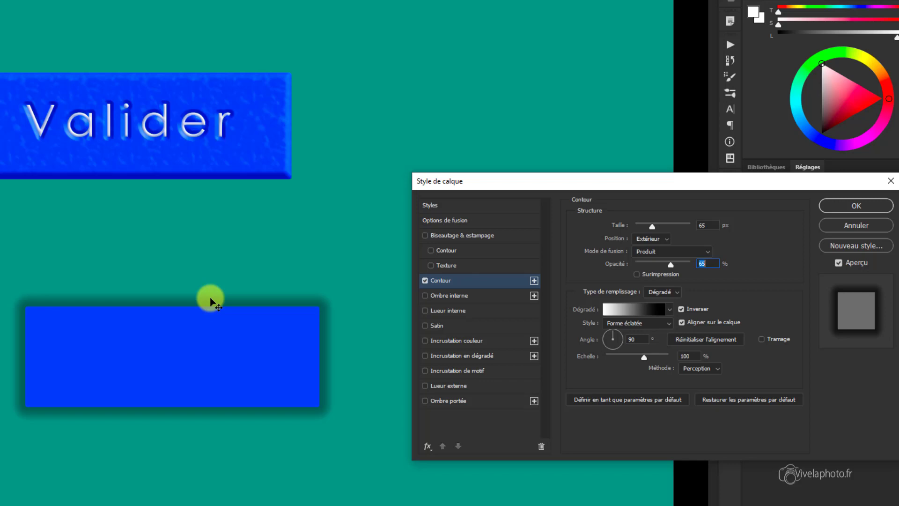
Step: Set the Contour gradient's scale to 81 % and its angle to 107°
{"action": "left_click", "coordinate": [645, 360]}
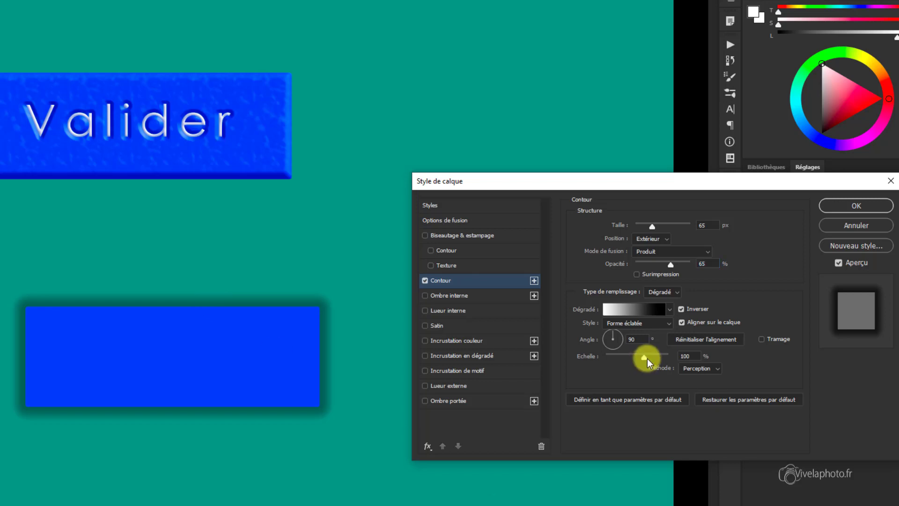
{"action": "mouse_move", "coordinate": [648, 361]}
{"action": "left_mouse_down"}
{"action": "mouse_move", "coordinate": [625, 362]}
{"action": "mouse_move", "coordinate": [635, 360]}
{"action": "left_mouse_up"}
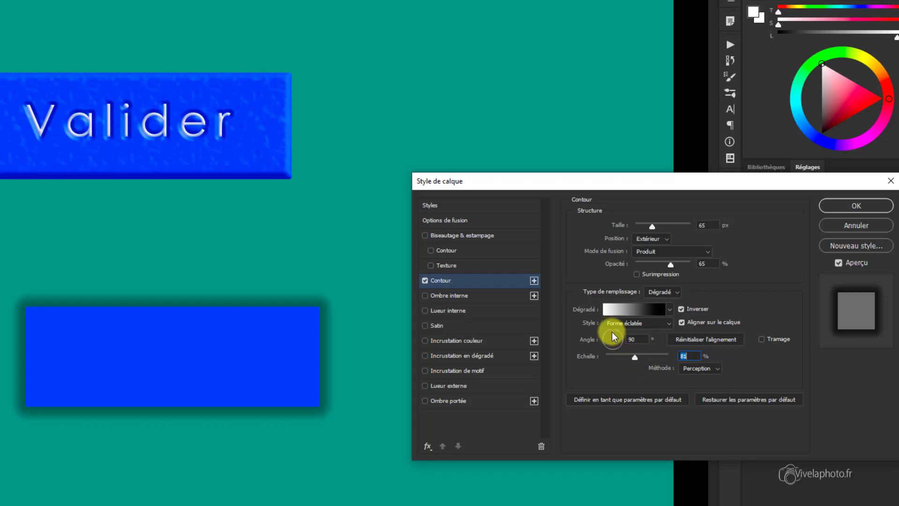
{"action": "left_click_drag", "start_coordinate": [615, 337], "coordinate": [622, 357]}
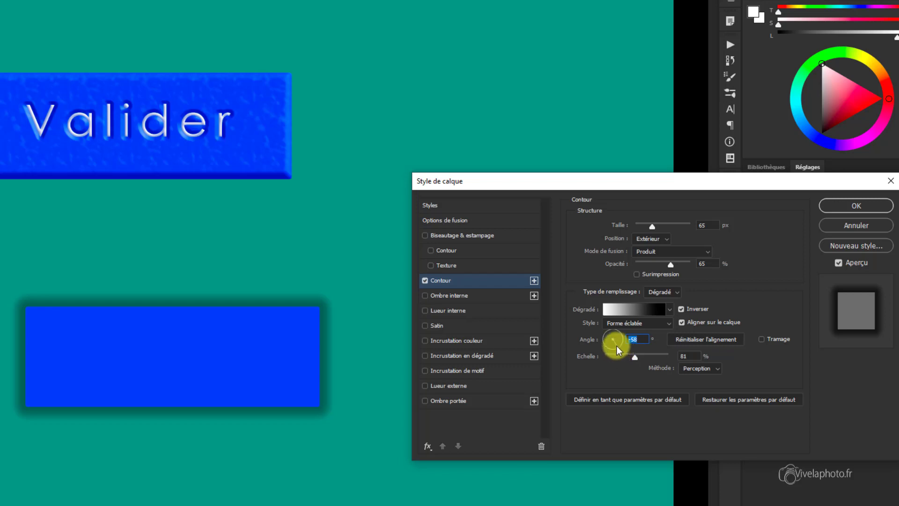
{"action": "type", "text": "-49"}
{"action": "left_click_drag", "start_coordinate": [617, 349], "coordinate": [610, 332]}
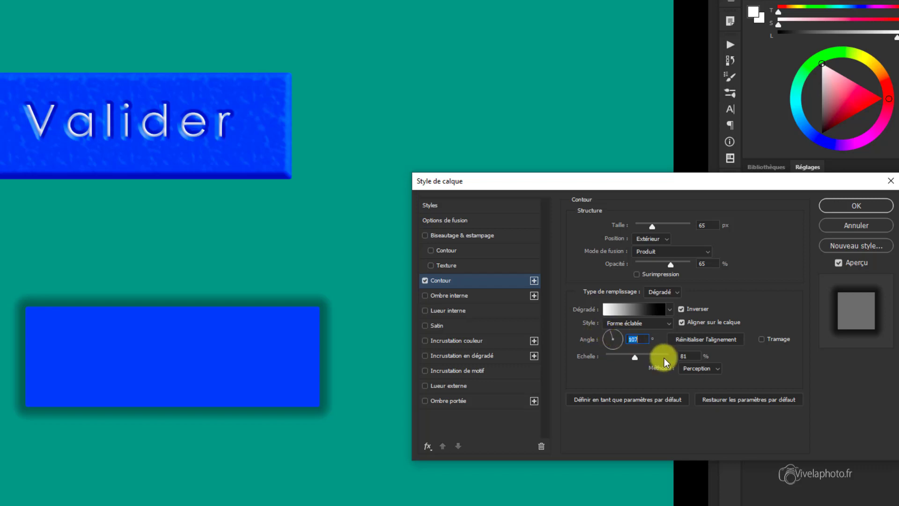
Step: Turn off the inversion of the Contour's gradient and try the Tramage option on and off
{"action": "left_click", "coordinate": [683, 311]}
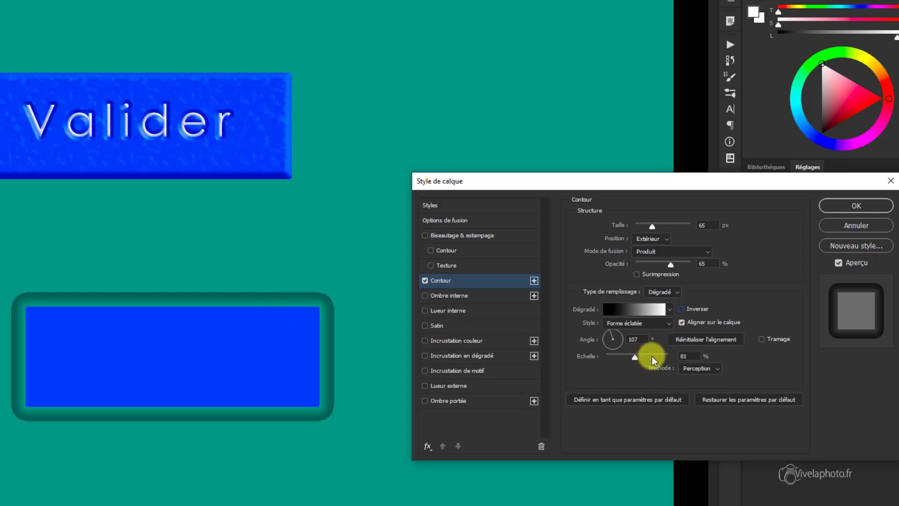
{"action": "left_click", "coordinate": [761, 340]}
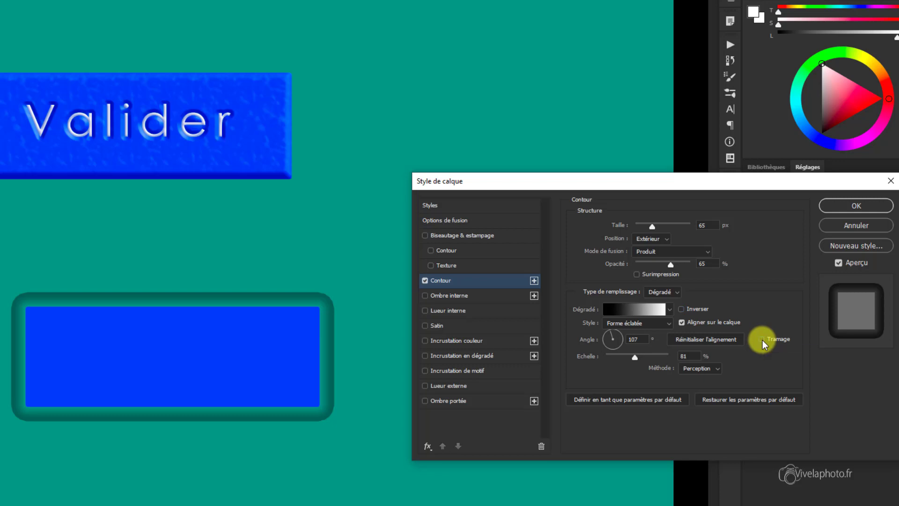
{"action": "left_click", "coordinate": [761, 340]}
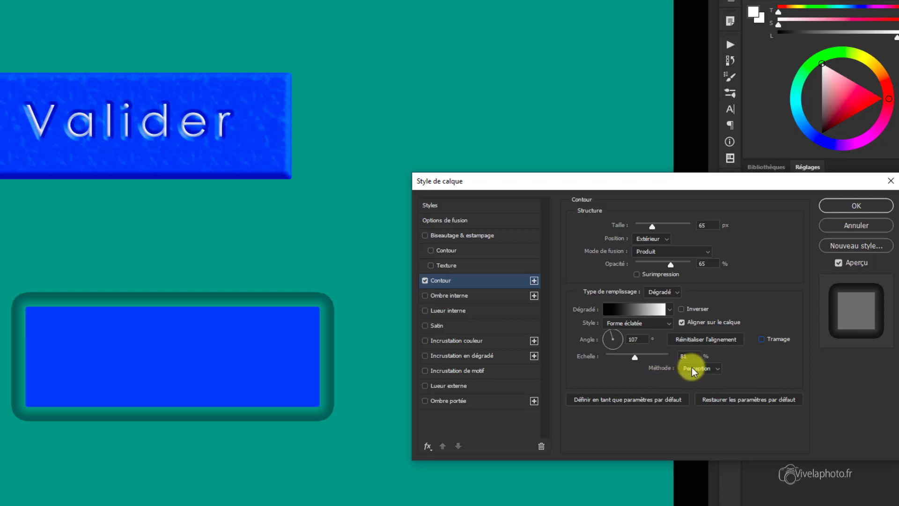
Step: Try the Linéaire method for the Contour's gradient before setting the method to Classique
{"action": "left_click", "coordinate": [718, 370]}
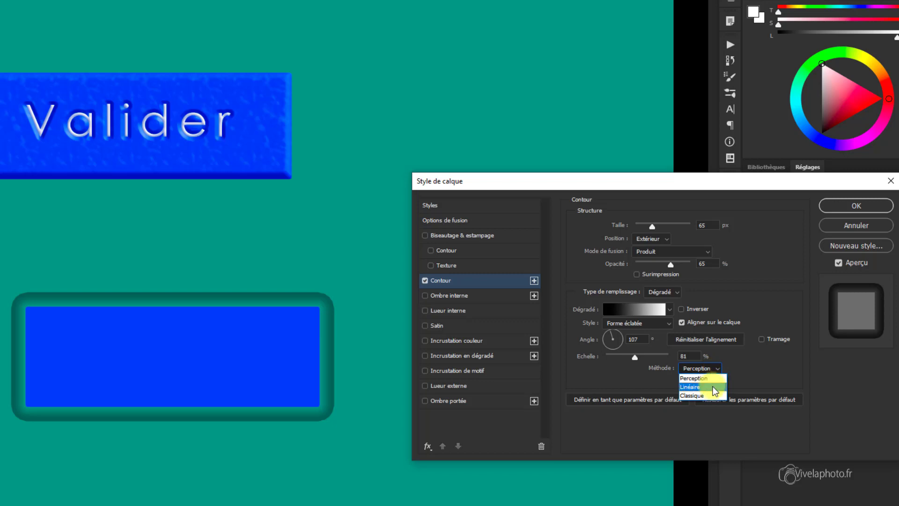
{"action": "left_click", "coordinate": [714, 389]}
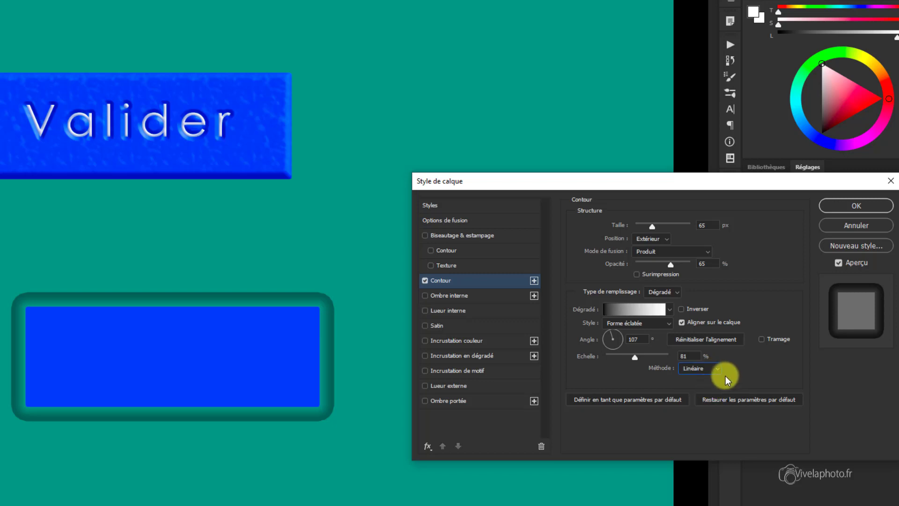
{"action": "left_click", "coordinate": [717, 369]}
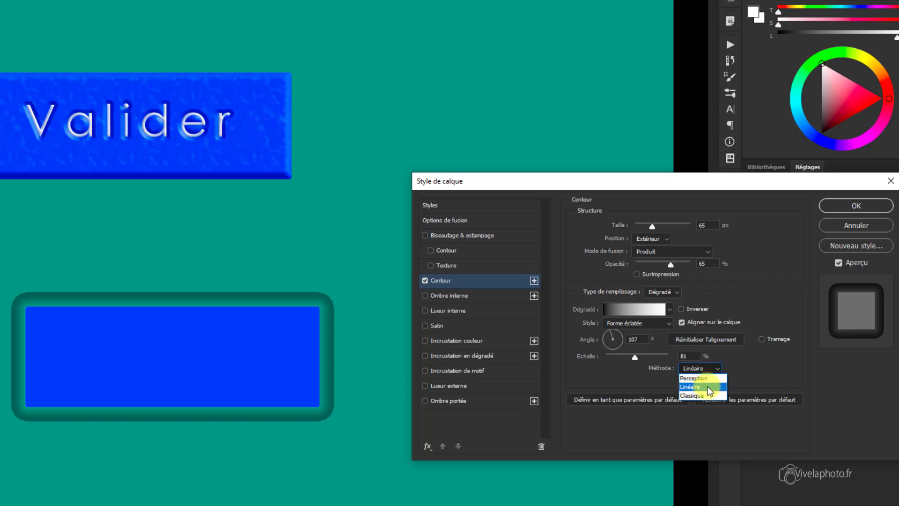
{"action": "left_click", "coordinate": [706, 396]}
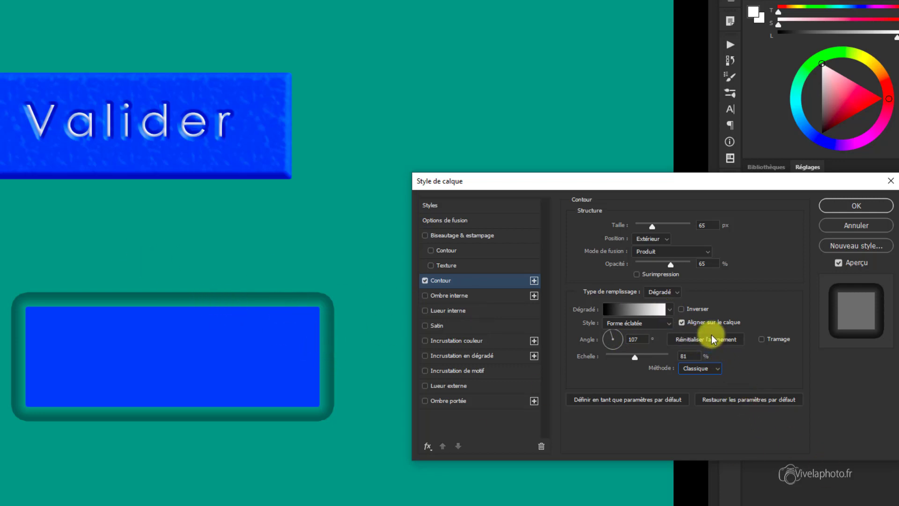
Step: Try the Angle gradient style, repositioning the gradient slightly on the canvas, before setting the style back to Forme éclatée
{"action": "left_click", "coordinate": [668, 323]}
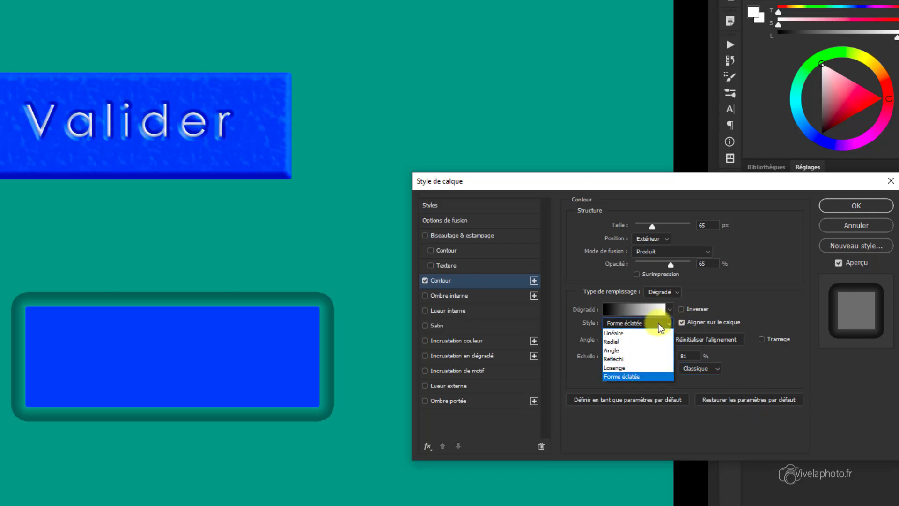
{"action": "left_click", "coordinate": [639, 350]}
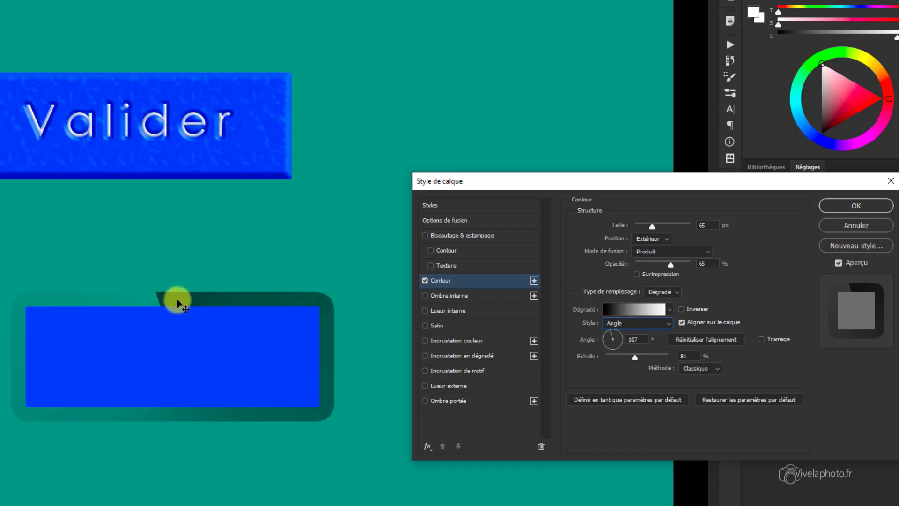
{"action": "mouse_move", "coordinate": [177, 300]}
{"action": "left_mouse_down"}
{"action": "mouse_move", "coordinate": [270, 297]}
{"action": "mouse_move", "coordinate": [112, 305]}
{"action": "mouse_move", "coordinate": [182, 303]}
{"action": "mouse_move", "coordinate": [173, 307]}
{"action": "mouse_move", "coordinate": [162, 308]}
{"action": "mouse_move", "coordinate": [186, 305]}
{"action": "mouse_move", "coordinate": [190, 293]}
{"action": "left_mouse_up"}
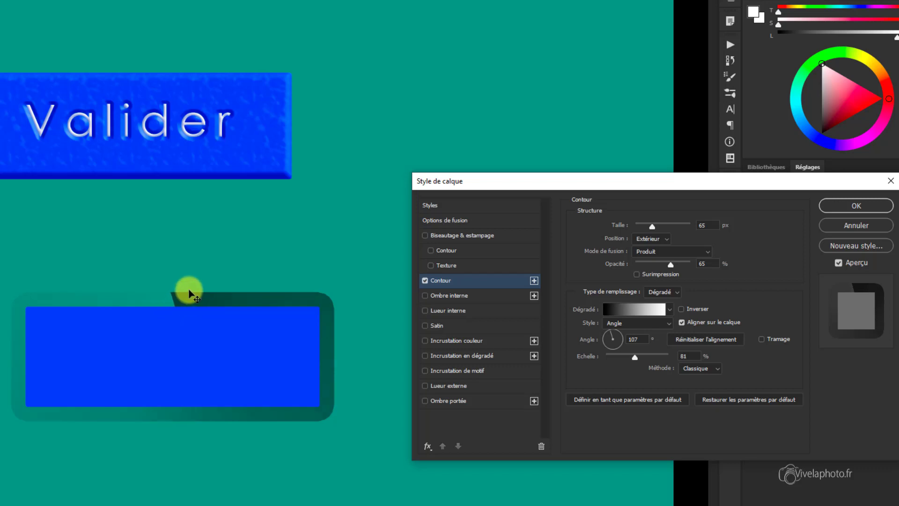
{"action": "left_click", "coordinate": [675, 292]}
{"action": "left_click", "coordinate": [658, 308]}
{"action": "left_click", "coordinate": [637, 323]}
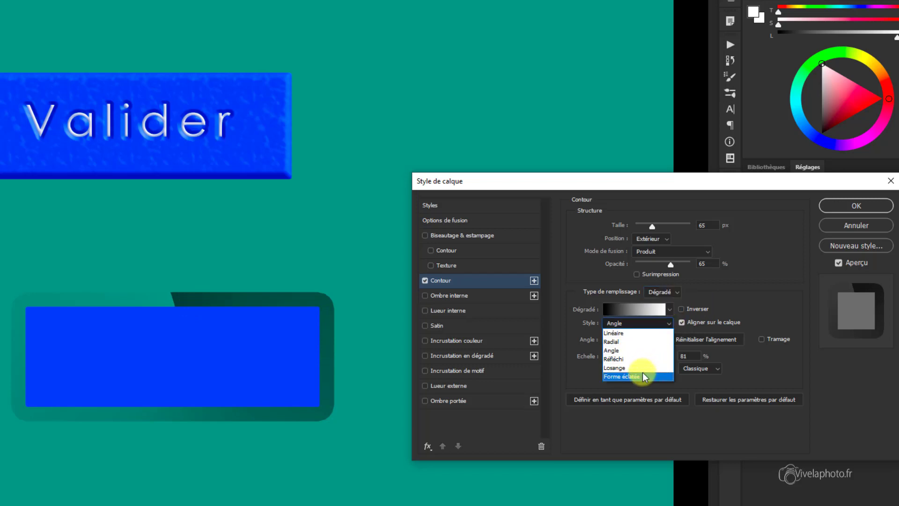
{"action": "left_click", "coordinate": [644, 377]}
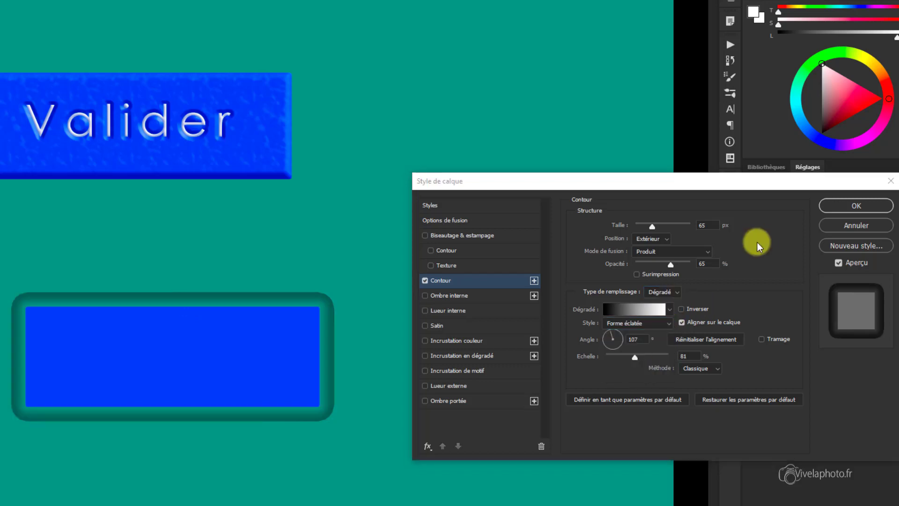
Step: Change the Contour's fill type to Motif
{"action": "left_click", "coordinate": [666, 313]}
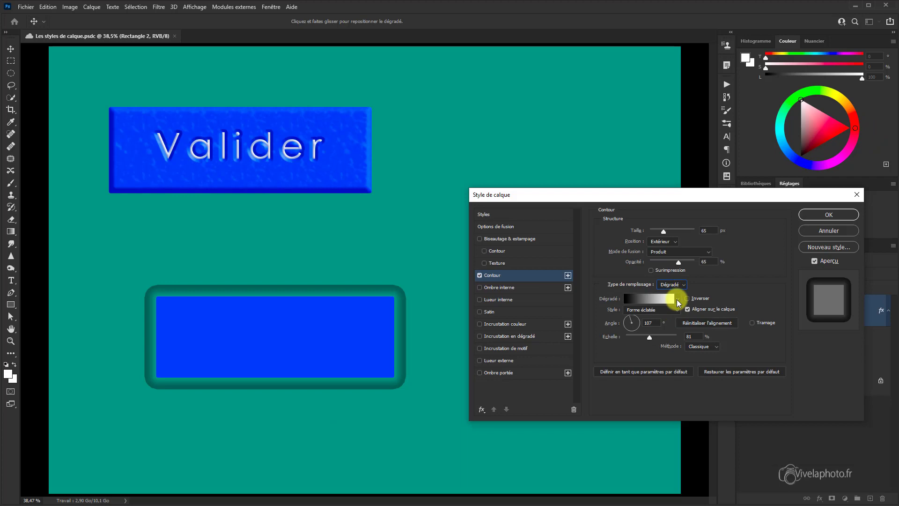
{"action": "left_click", "coordinate": [670, 284]}
{"action": "left_click", "coordinate": [676, 308]}
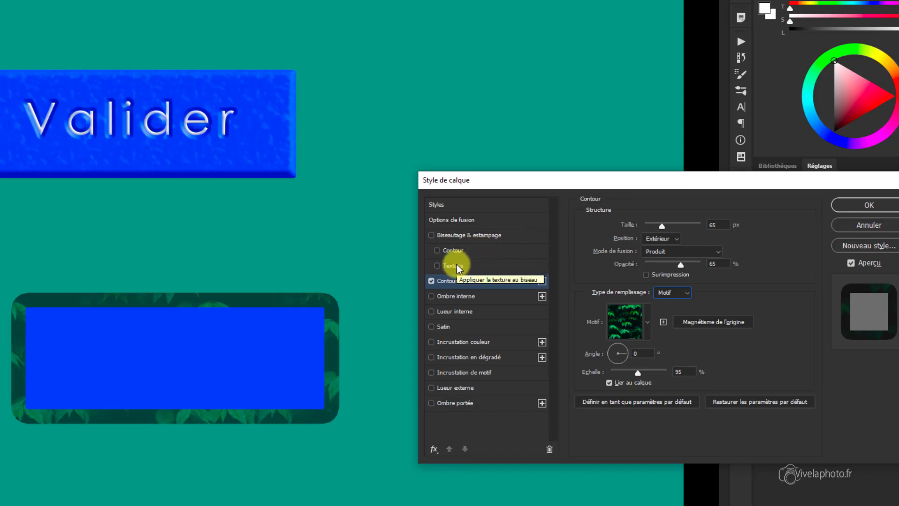
Step: Try the pale green water pattern from the Eau group for the Contour before choosing the blue water pattern
{"action": "left_click", "coordinate": [648, 323]}
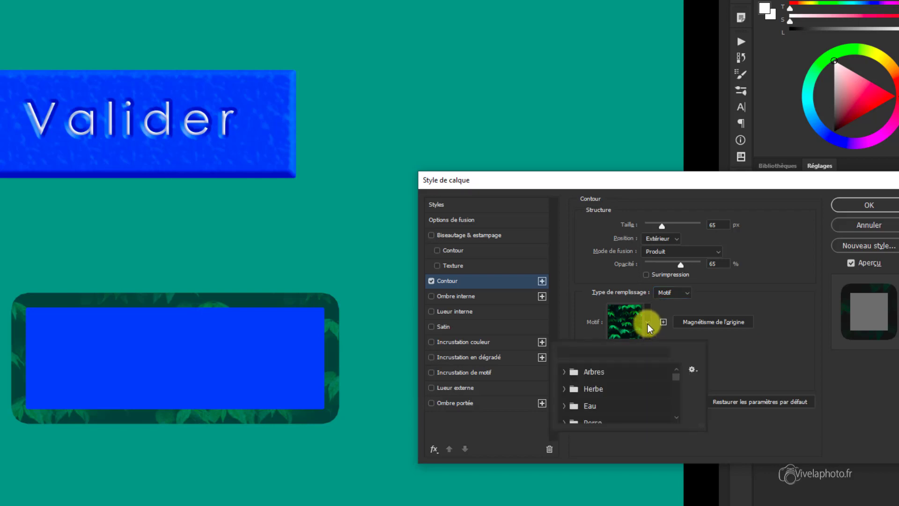
{"action": "left_click", "coordinate": [590, 406]}
{"action": "scroll", "coordinate": [644, 381], "scroll_direction": "down", "scroll_amount": 2}
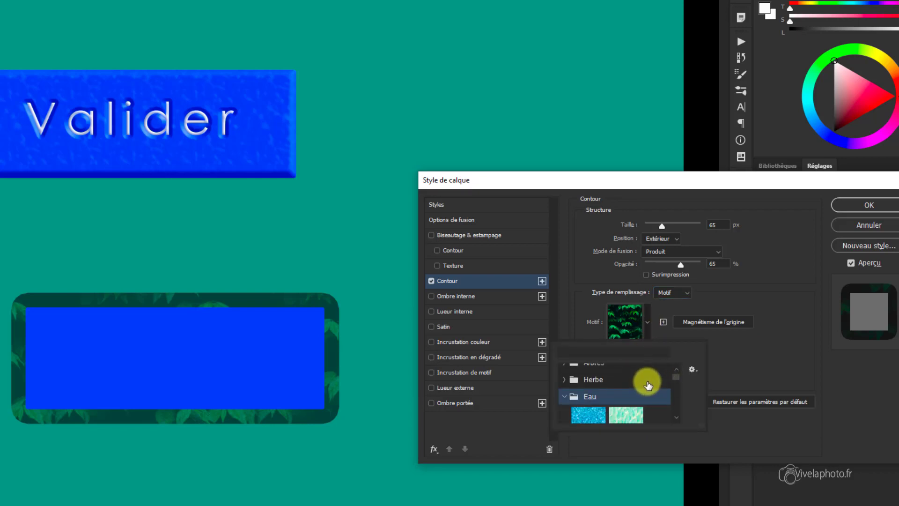
{"action": "left_click", "coordinate": [629, 405]}
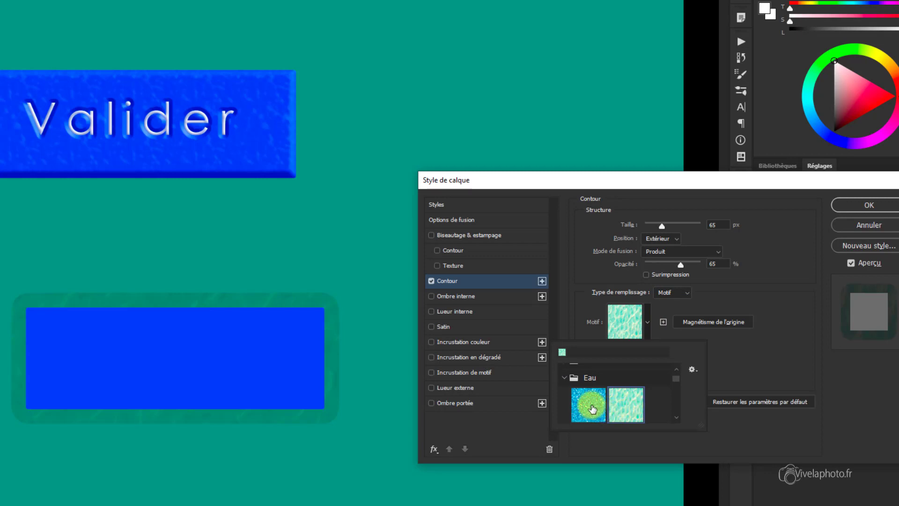
{"action": "left_click", "coordinate": [586, 403]}
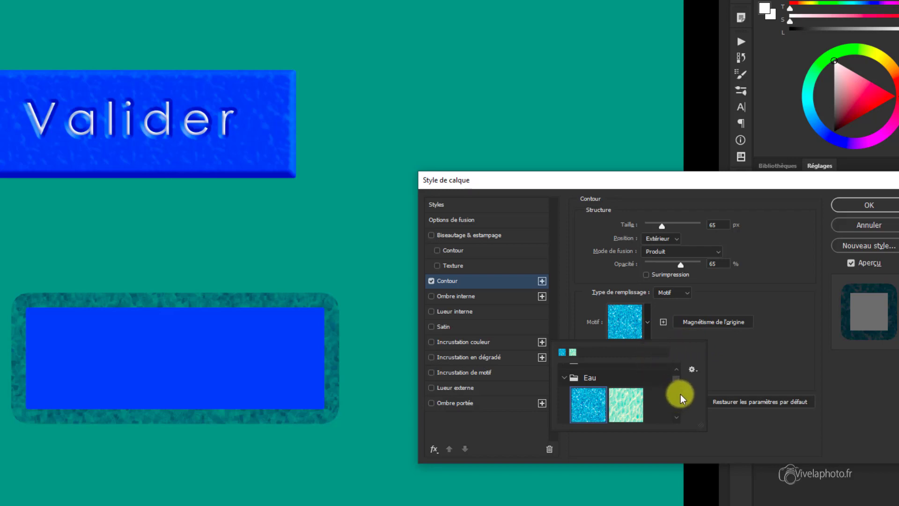
Step: Keep the blue water pattern for the Contour and set its angle to -126° and scale to 187%
{"action": "left_click", "coordinate": [590, 407]}
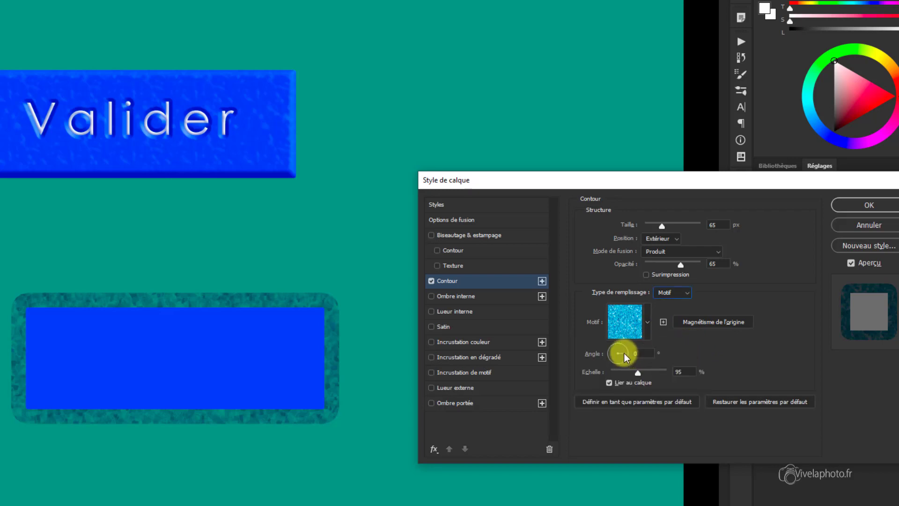
{"action": "mouse_move", "coordinate": [626, 354]}
{"action": "left_mouse_down"}
{"action": "mouse_move", "coordinate": [612, 362]}
{"action": "mouse_move", "coordinate": [626, 364]}
{"action": "mouse_move", "coordinate": [615, 363]}
{"action": "left_mouse_up"}
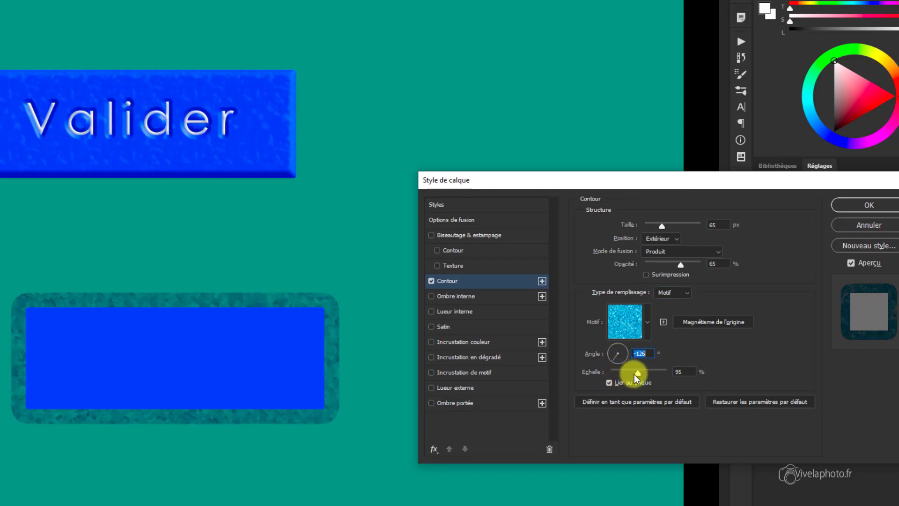
{"action": "mouse_move", "coordinate": [638, 373]}
{"action": "left_mouse_down"}
{"action": "mouse_move", "coordinate": [650, 374]}
{"action": "mouse_move", "coordinate": [636, 378]}
{"action": "mouse_move", "coordinate": [645, 380]}
{"action": "left_mouse_up"}
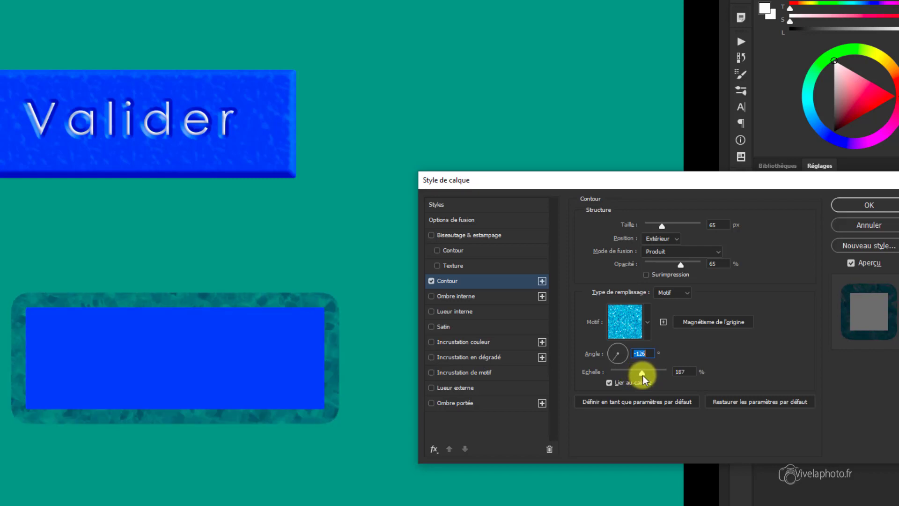
{"action": "left_click", "coordinate": [643, 377]}
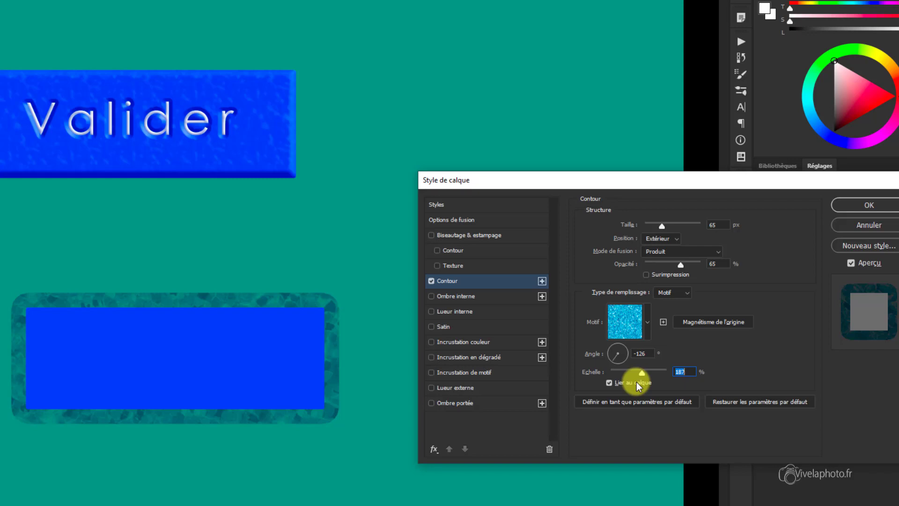
Step: Set the Contour's fill type to Dégradé and add a second Contour effect
{"action": "left_click", "coordinate": [690, 295]}
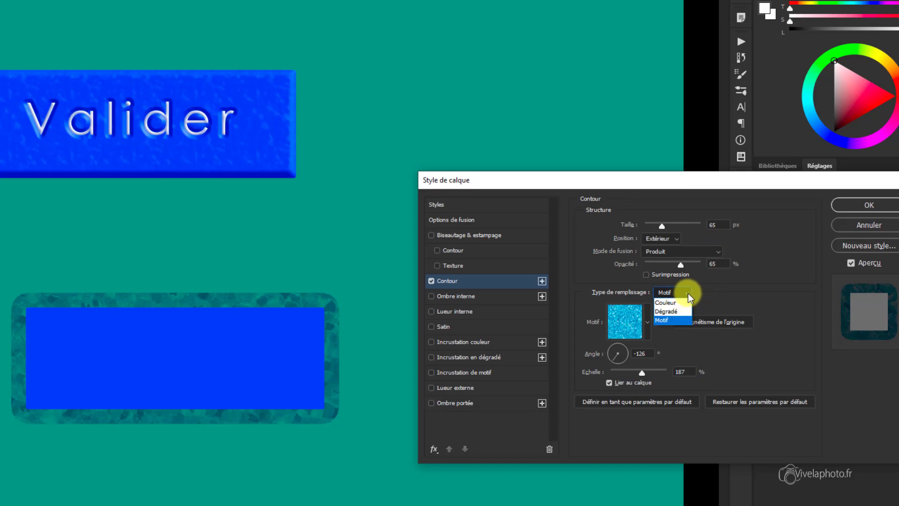
{"action": "left_click", "coordinate": [678, 312]}
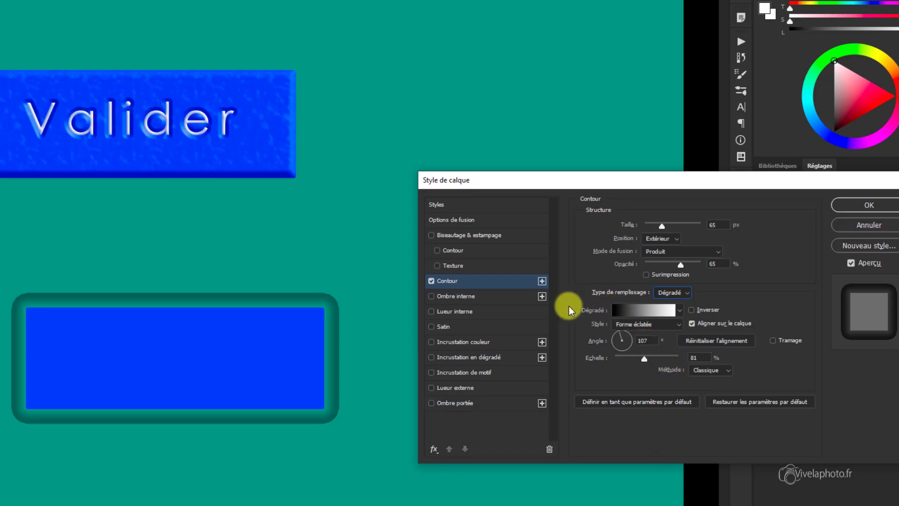
{"action": "left_click", "coordinate": [542, 282]}
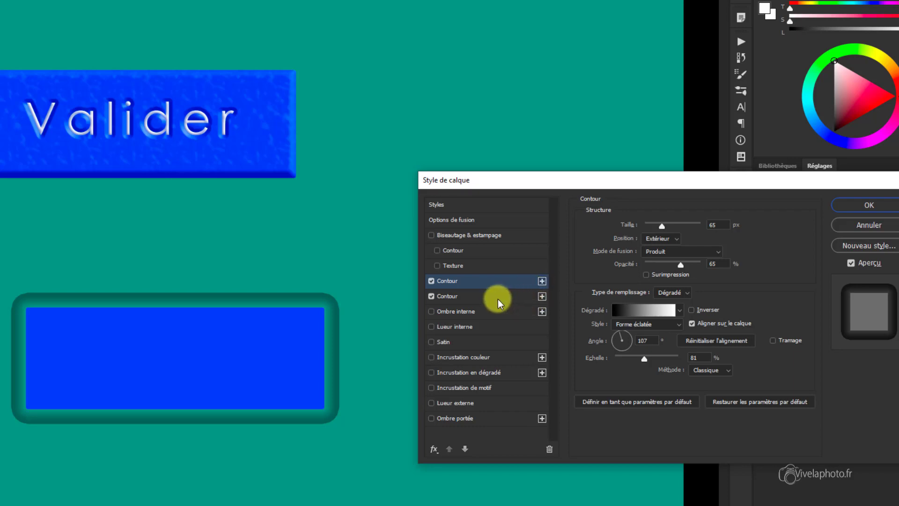
Step: Set the second Contour's position to Intérieur and its fill type to Motif
{"action": "left_click", "coordinate": [444, 296]}
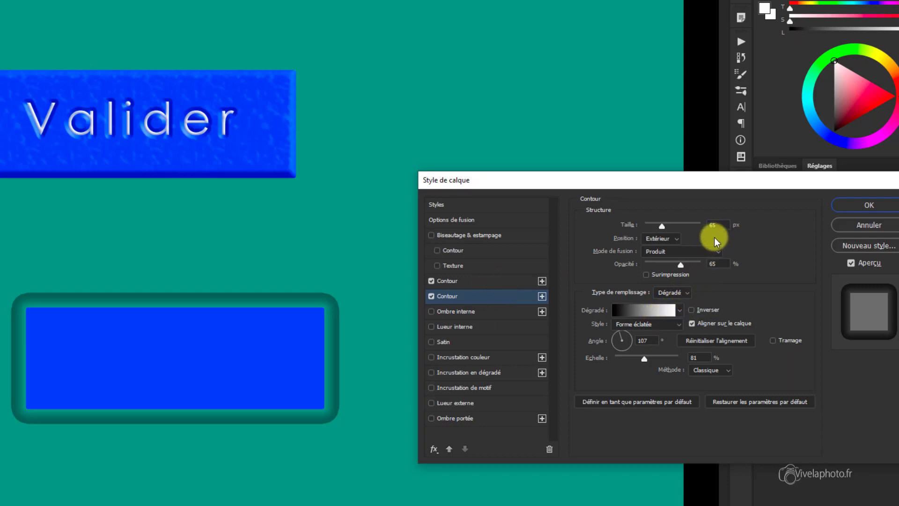
{"action": "left_click", "coordinate": [676, 242]}
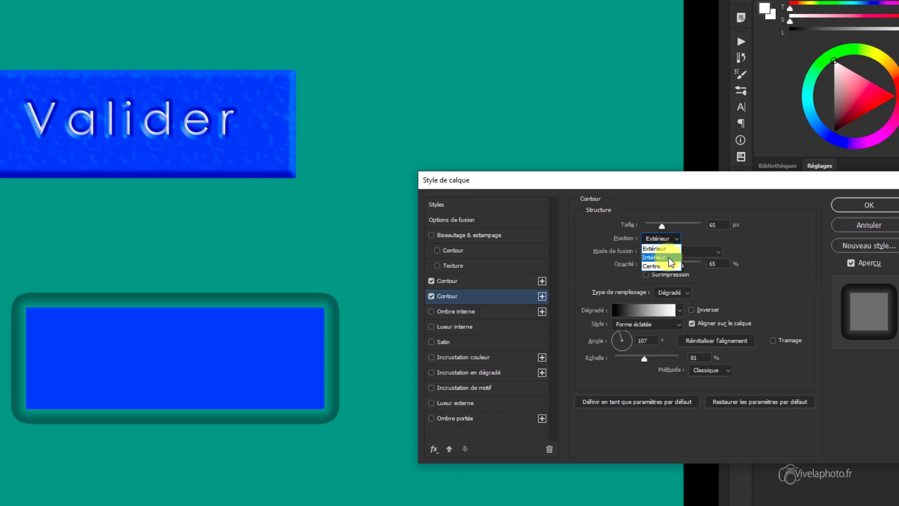
{"action": "left_click", "coordinate": [670, 260]}
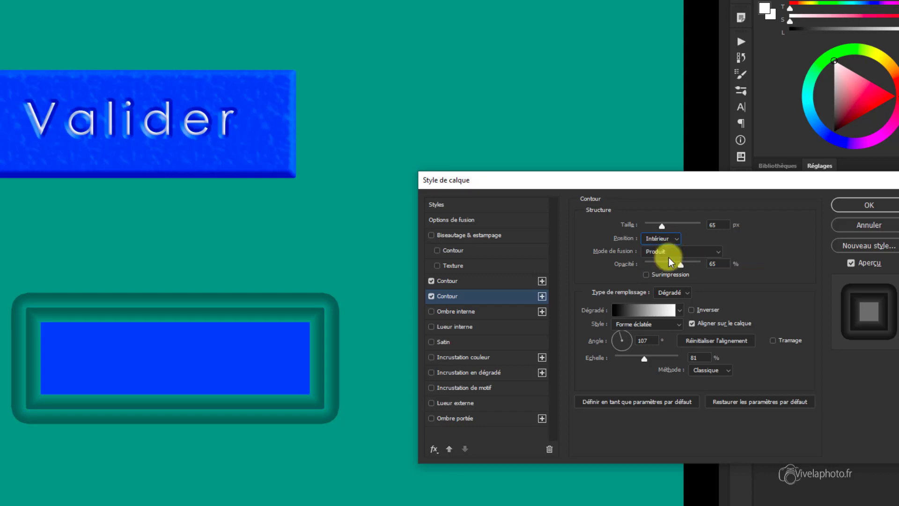
{"action": "left_click", "coordinate": [685, 294]}
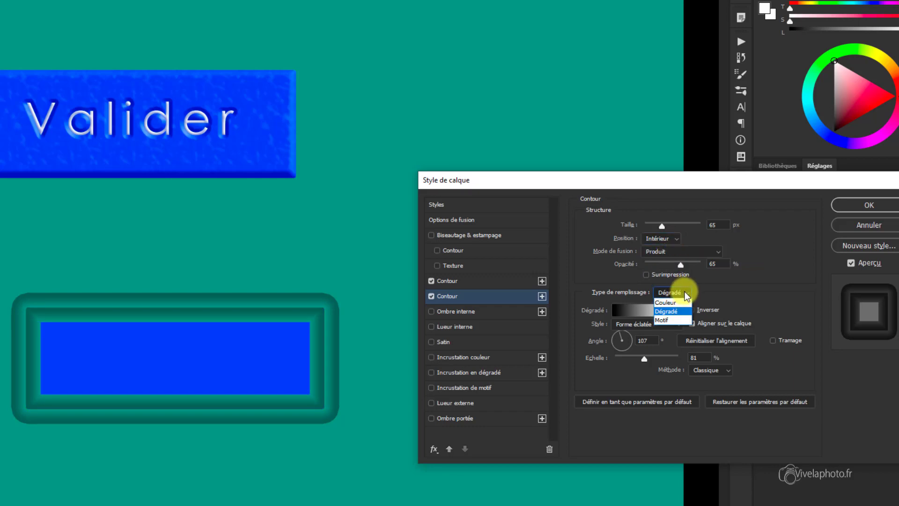
{"action": "left_click", "coordinate": [679, 322]}
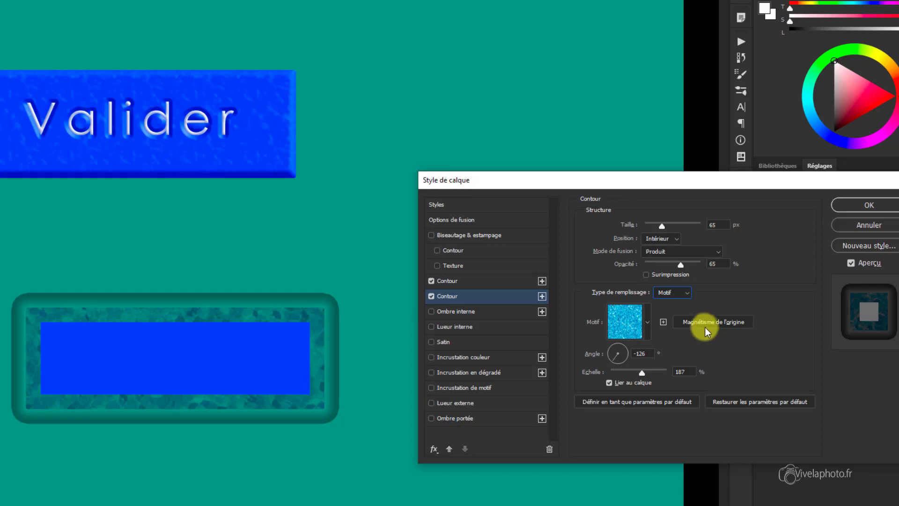
Step: Add a third Contour with the fill type Couleur and the position Extérieur
{"action": "left_click", "coordinate": [542, 296]}
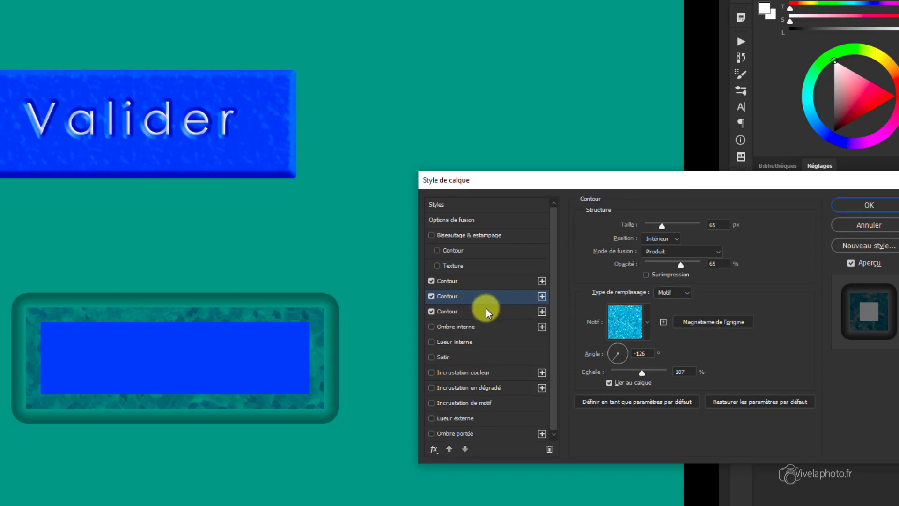
{"action": "left_click", "coordinate": [452, 311]}
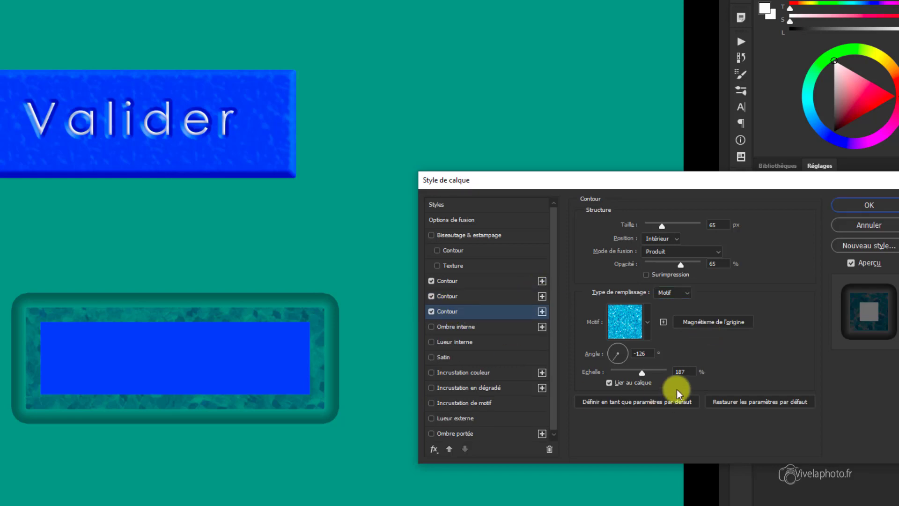
{"action": "left_click", "coordinate": [689, 293]}
{"action": "left_click", "coordinate": [683, 300]}
{"action": "left_click", "coordinate": [674, 240]}
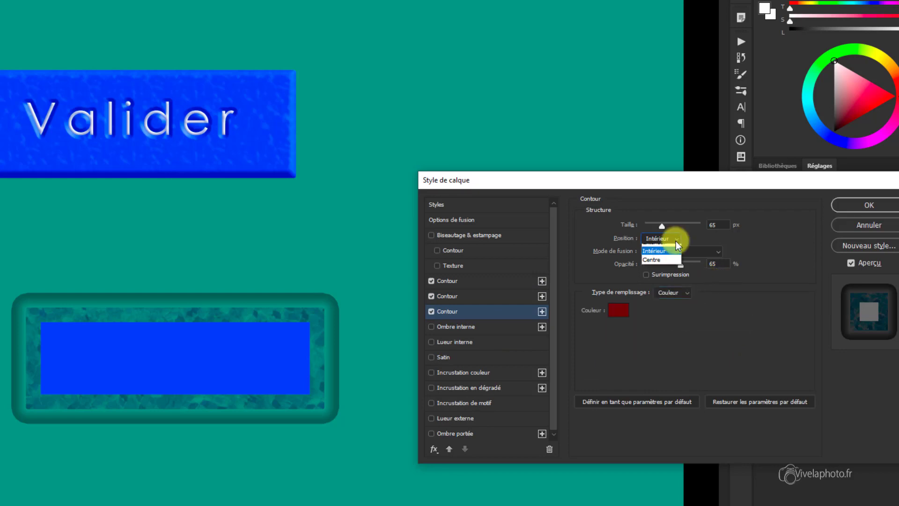
{"action": "left_click", "coordinate": [671, 249]}
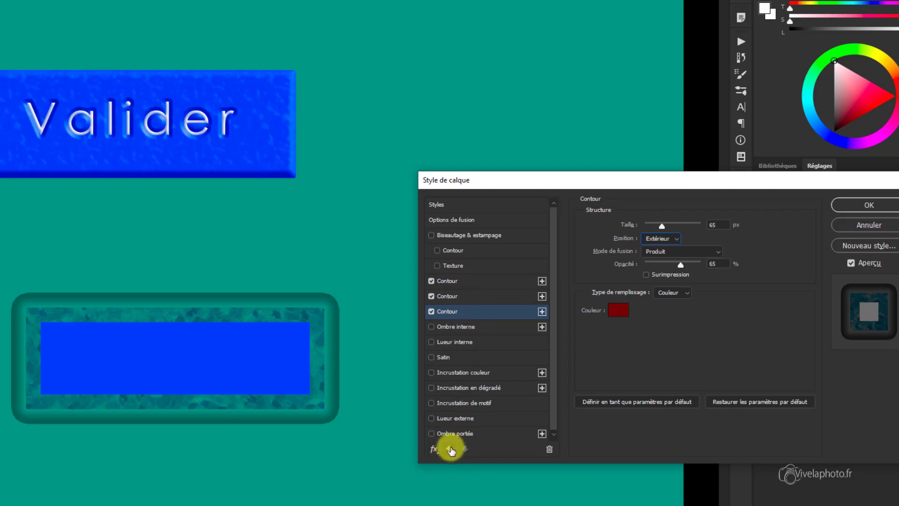
Step: Try moving the solid-colour Contour above the other two Contours before returning it to the lowest place among them
{"action": "left_click", "coordinate": [450, 449]}
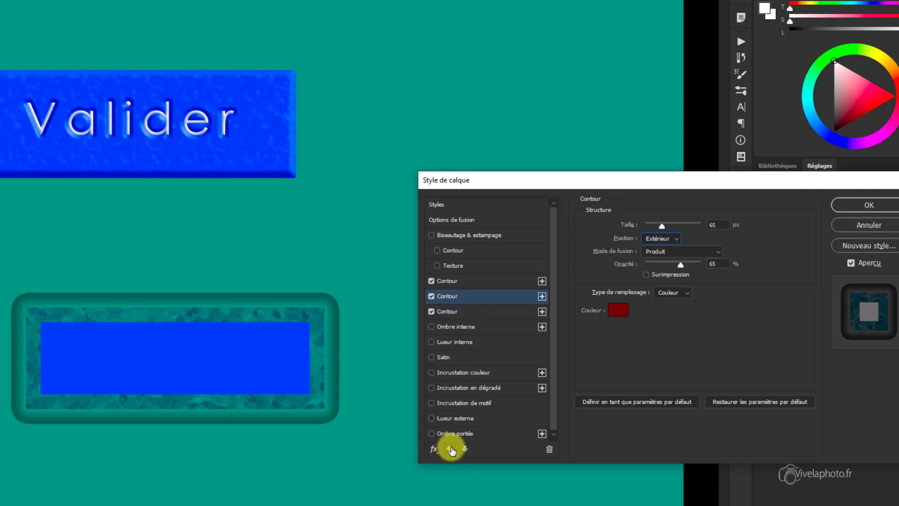
{"action": "left_click", "coordinate": [450, 449]}
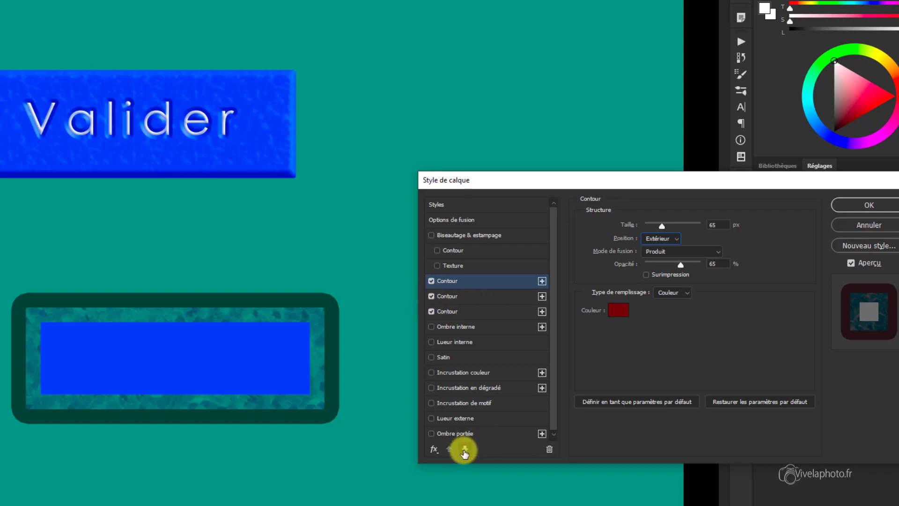
{"action": "left_click", "coordinate": [464, 451]}
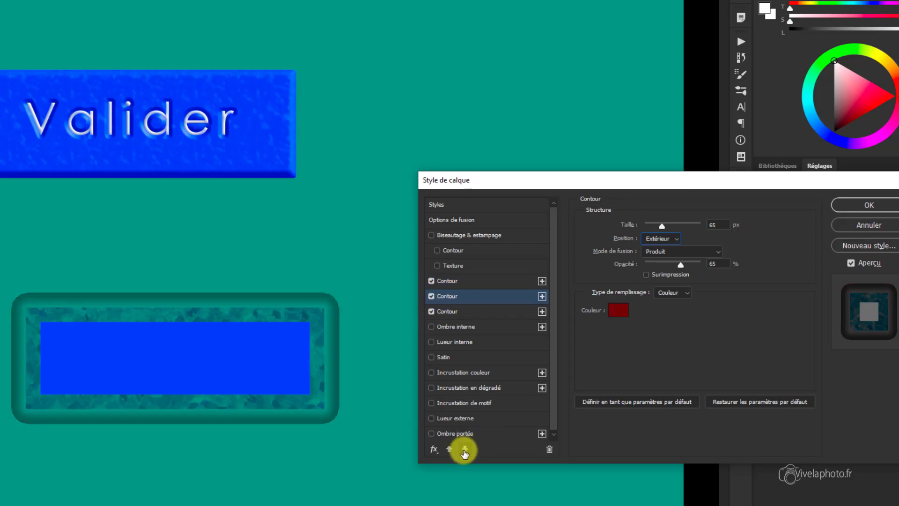
{"action": "left_click", "coordinate": [464, 451]}
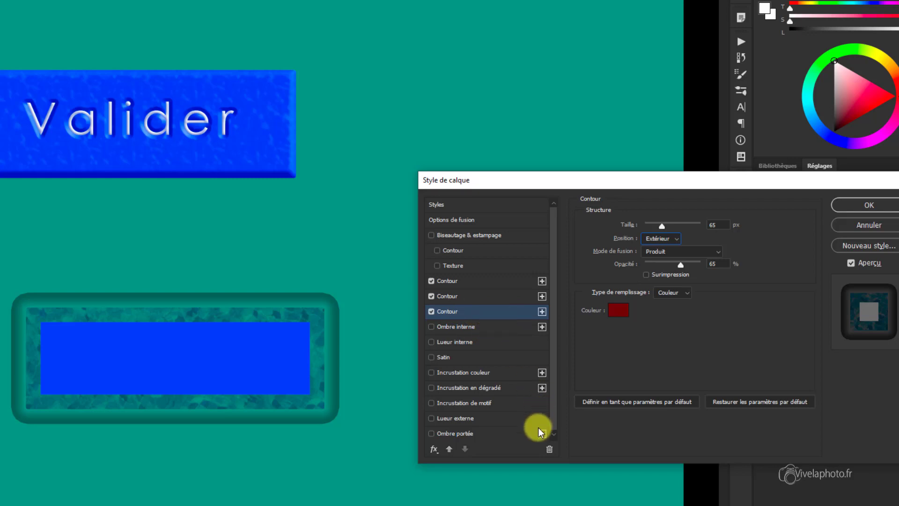
Step: Delete the solid-colour Contour and apply the layer style with the gradient and pattern Contours
{"action": "left_click", "coordinate": [549, 450]}
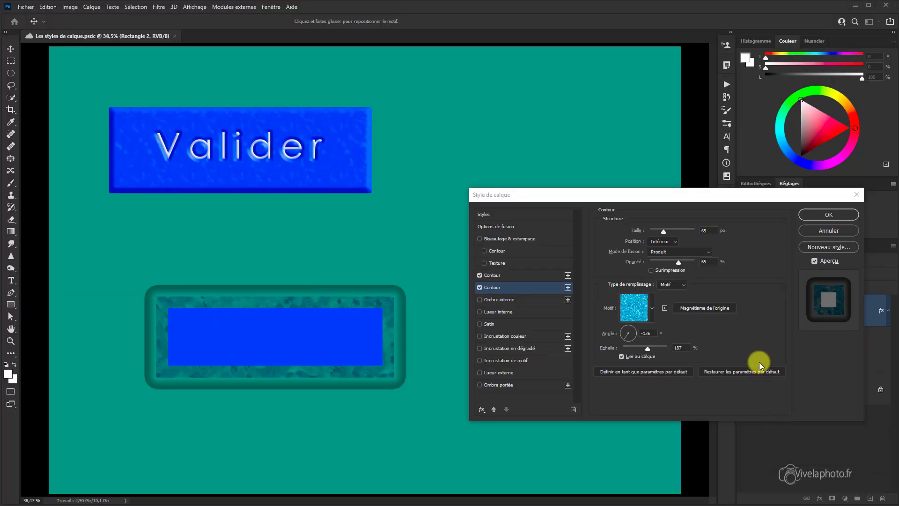
{"action": "left_click", "coordinate": [832, 215]}
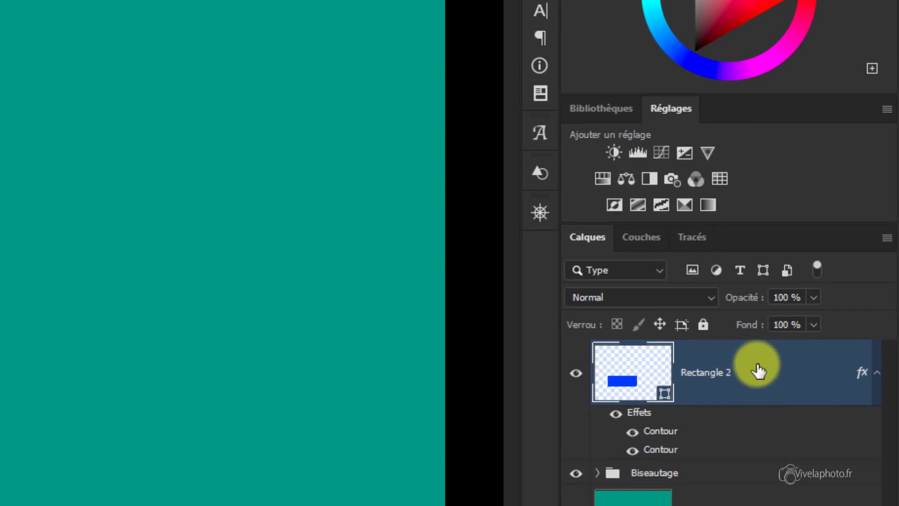
Step: Reopen the layer style settings of Rectangle 2 from its Contour effects, ending on the pattern-filled inner Contour
{"action": "double_click", "coordinate": [661, 432]}
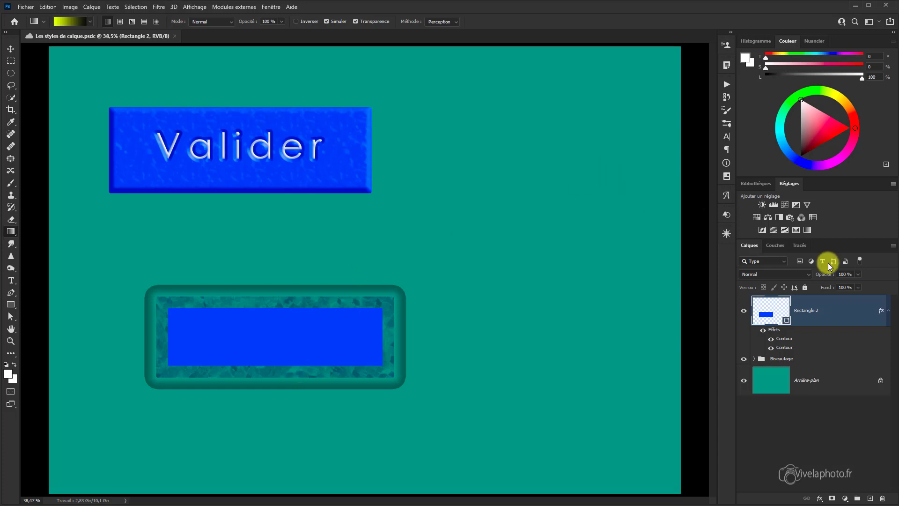
{"action": "double_click", "coordinate": [785, 348]}
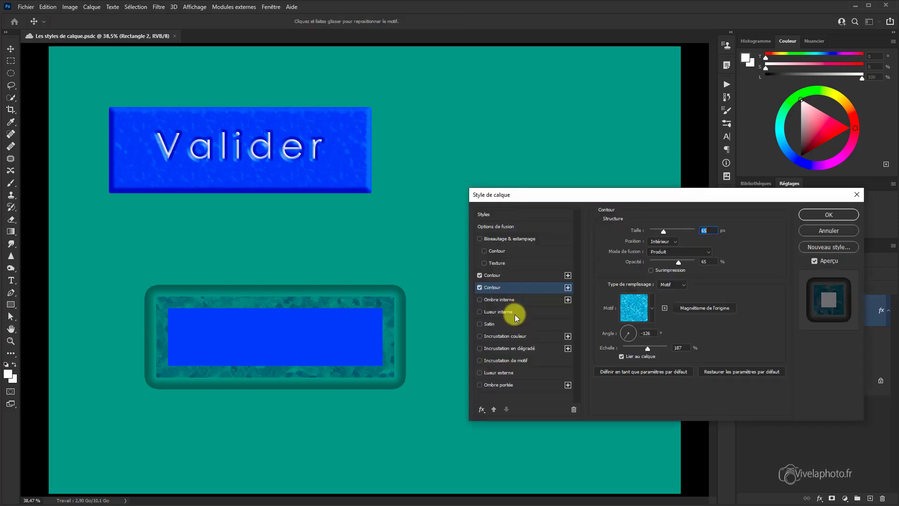